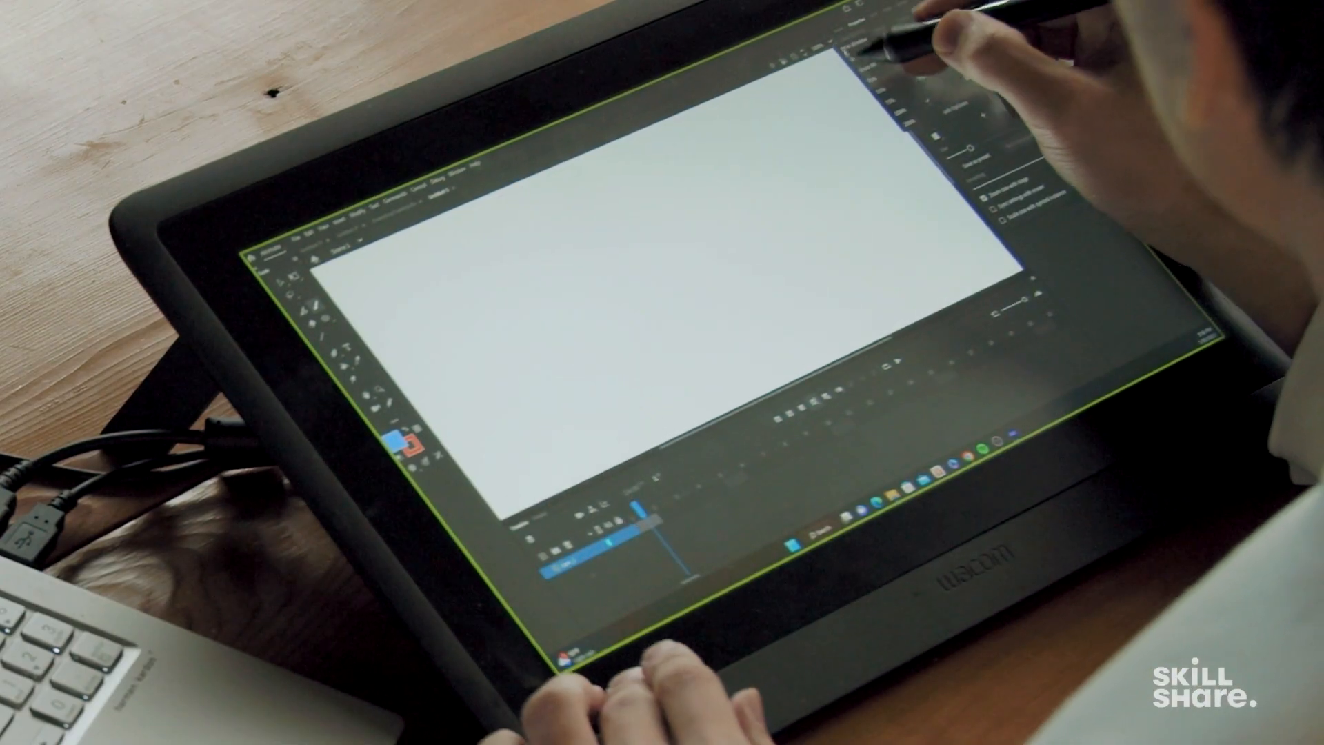
- Draw a horizon line across the upper stage with the Line tool and straight guide lines fanning down and outward from a marked central vanishing point
click(830, 43)
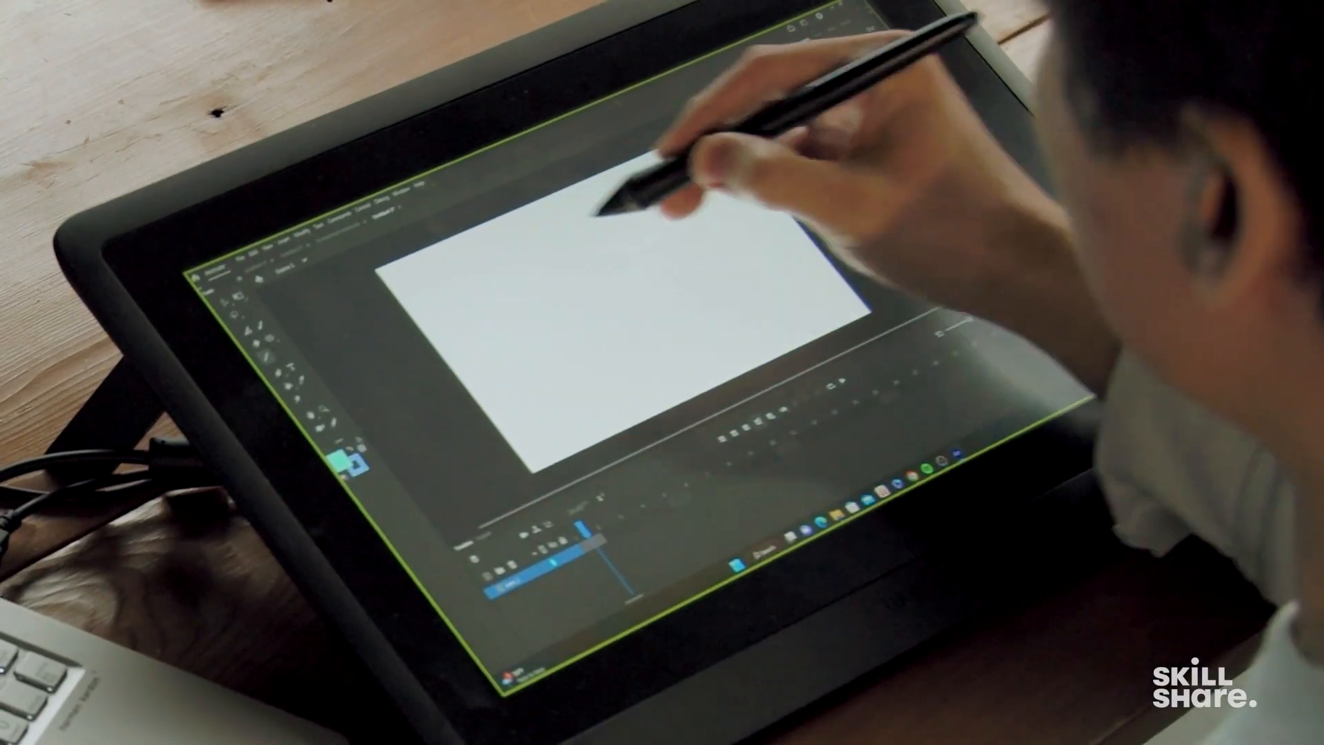
drag(588, 227, 720, 390)
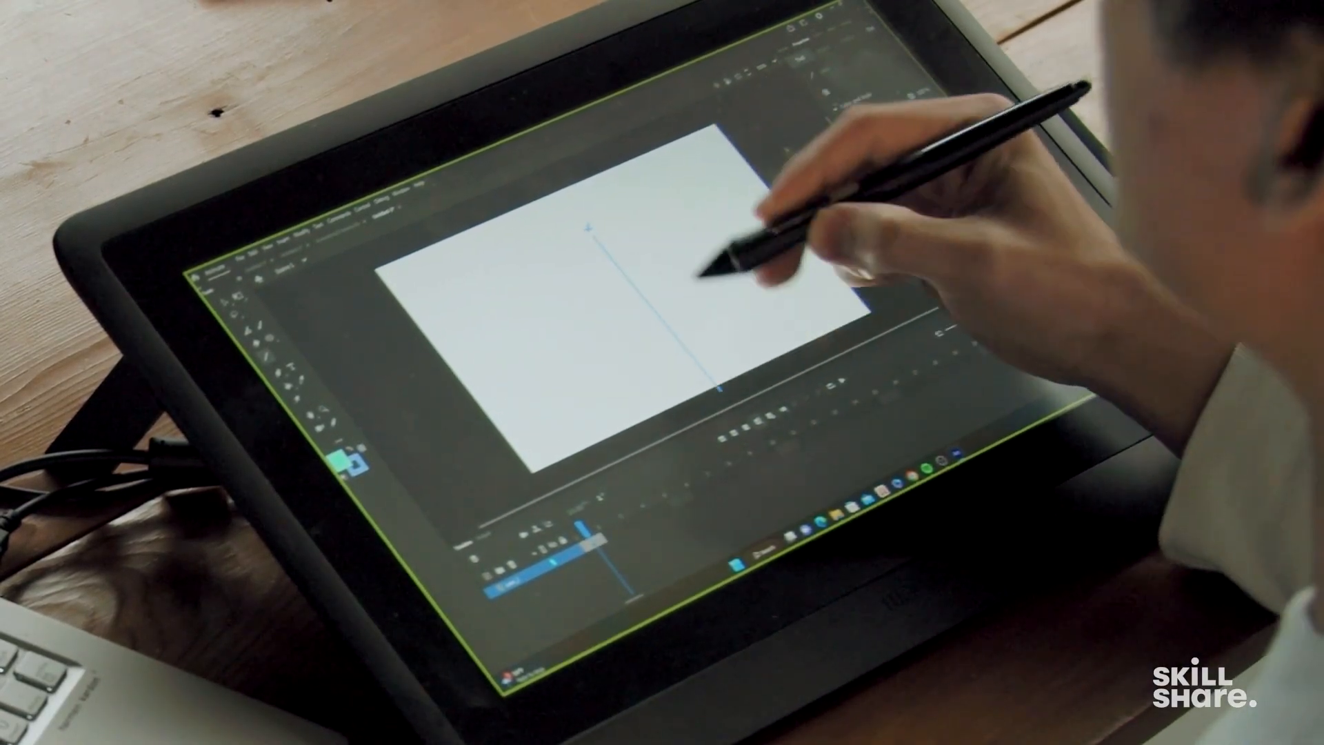
drag(585, 193, 199, 293)
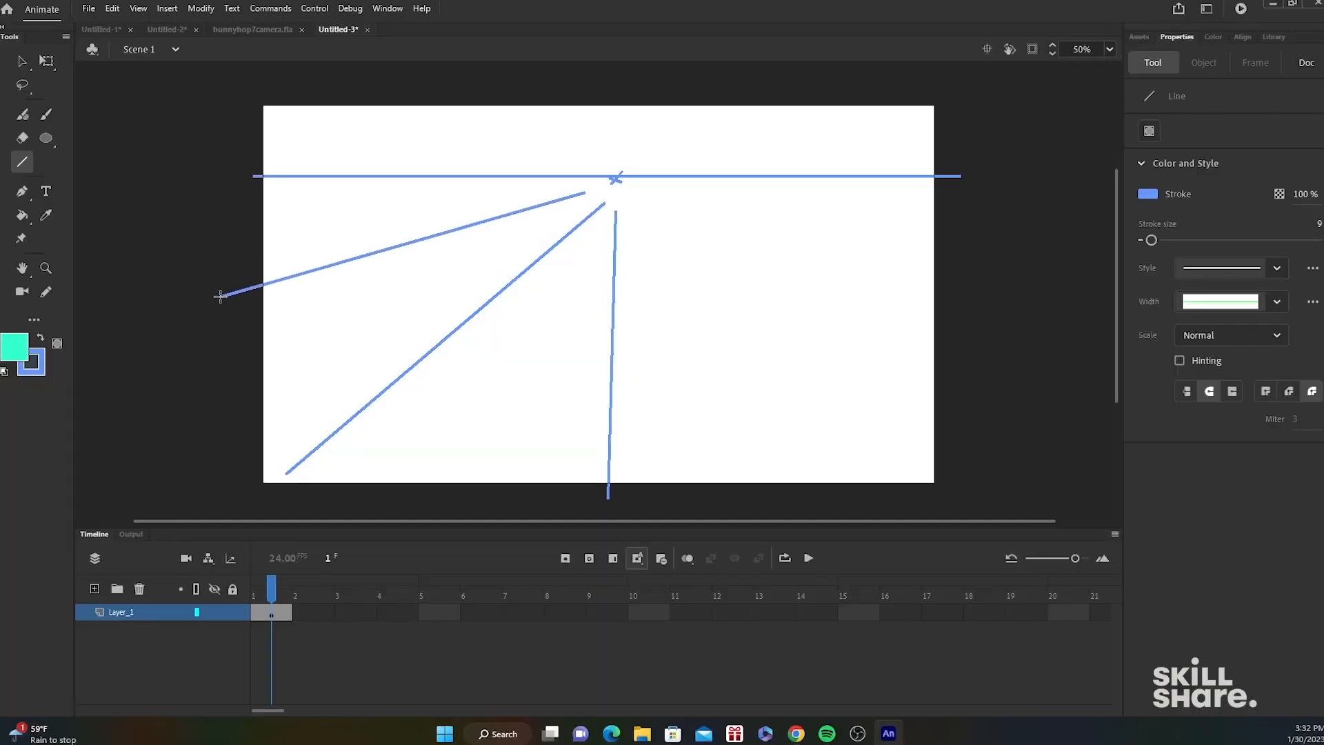
drag(646, 192, 1030, 265)
- Draw three horizontal lines across the stage below the horizon to complete the perspective floor grid
drag(421, 230, 1023, 237)
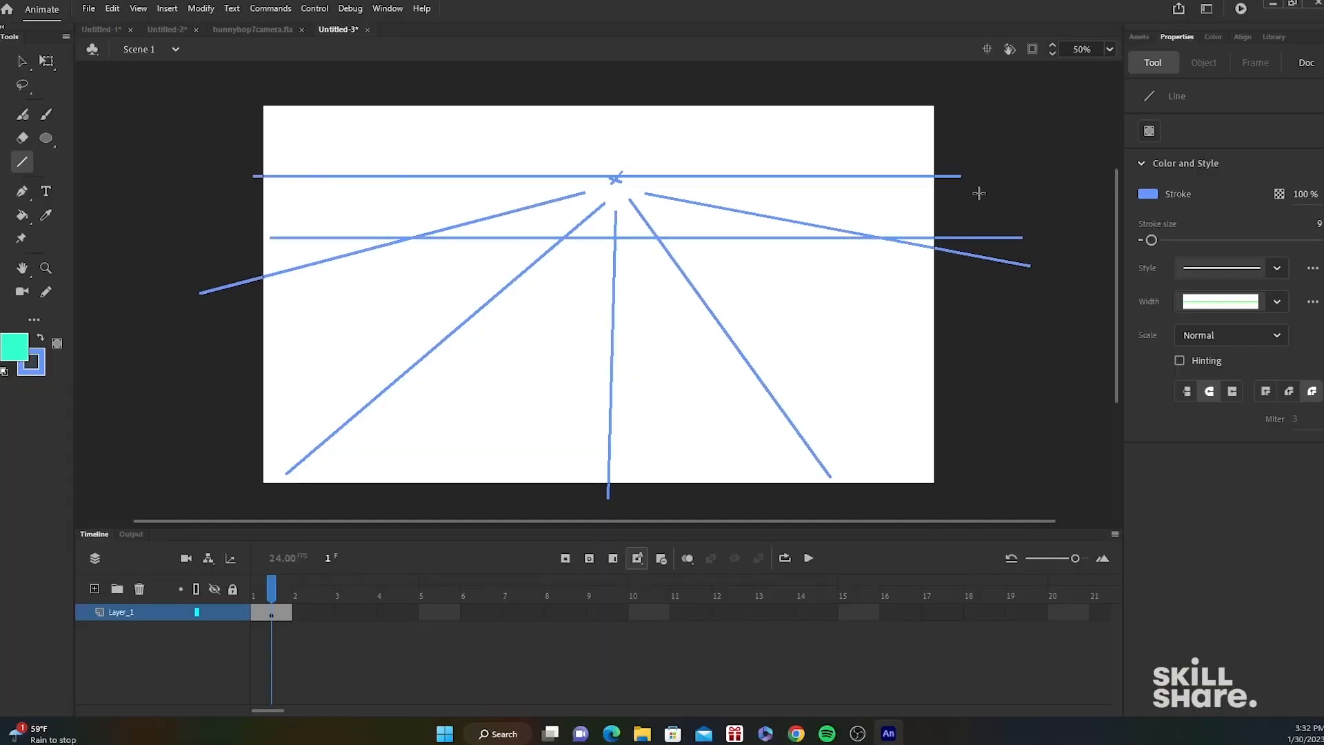
drag(223, 315, 1107, 316)
drag(199, 399, 1111, 399)
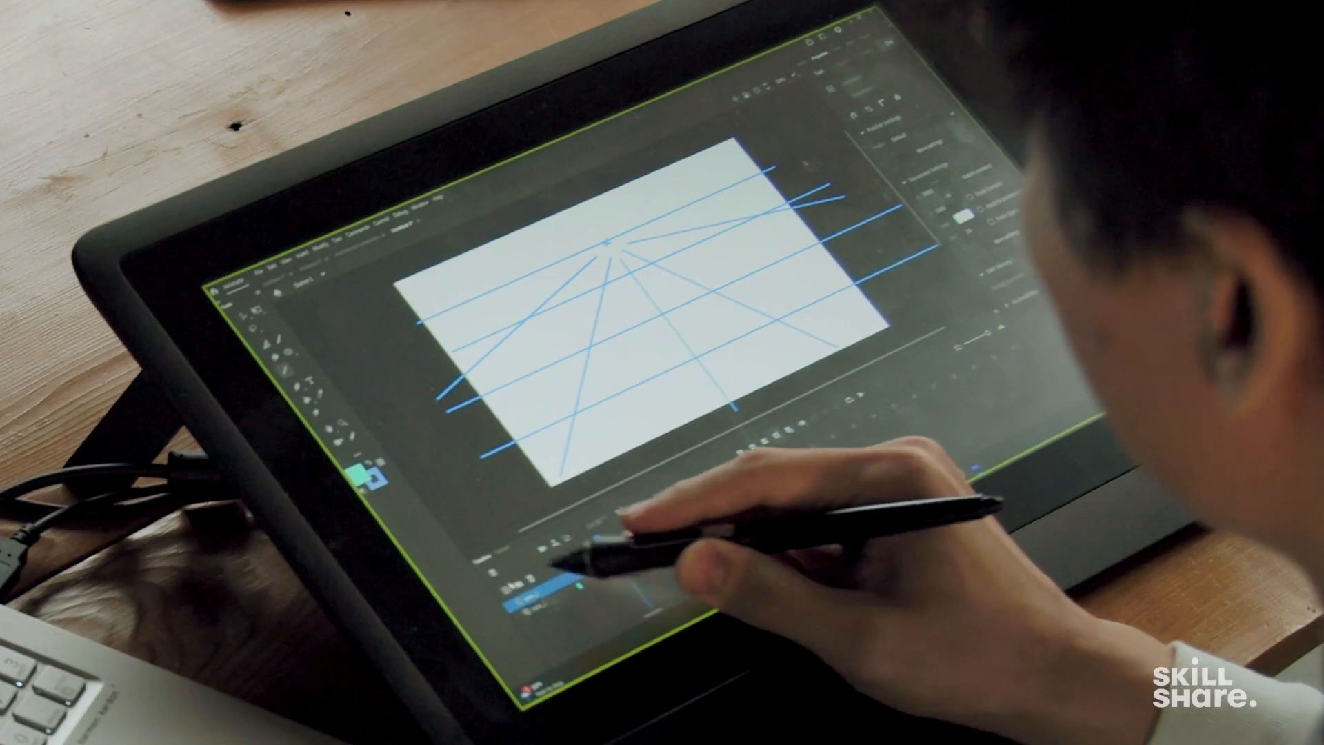
- Rename the perspective grid's layer to persp and make Layer_2 the active layer
double_click(121, 628)
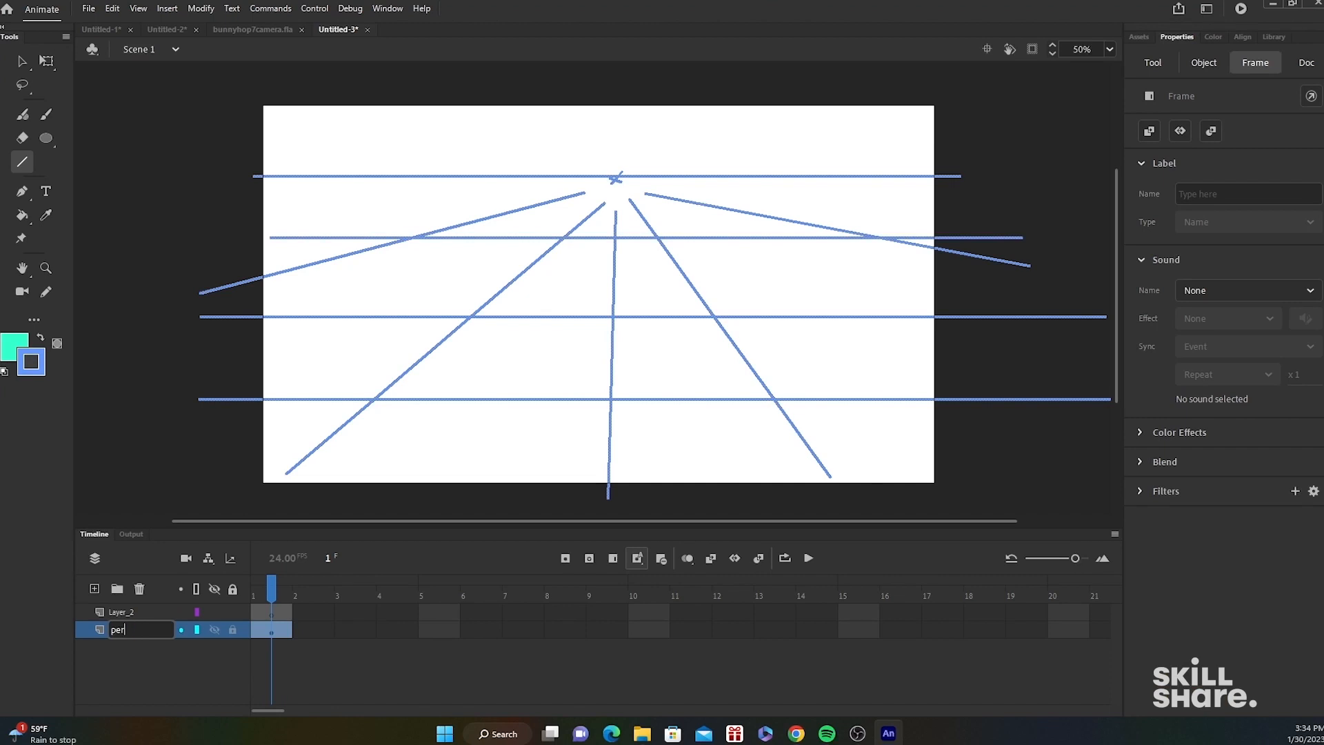
key(Return)
click(120, 612)
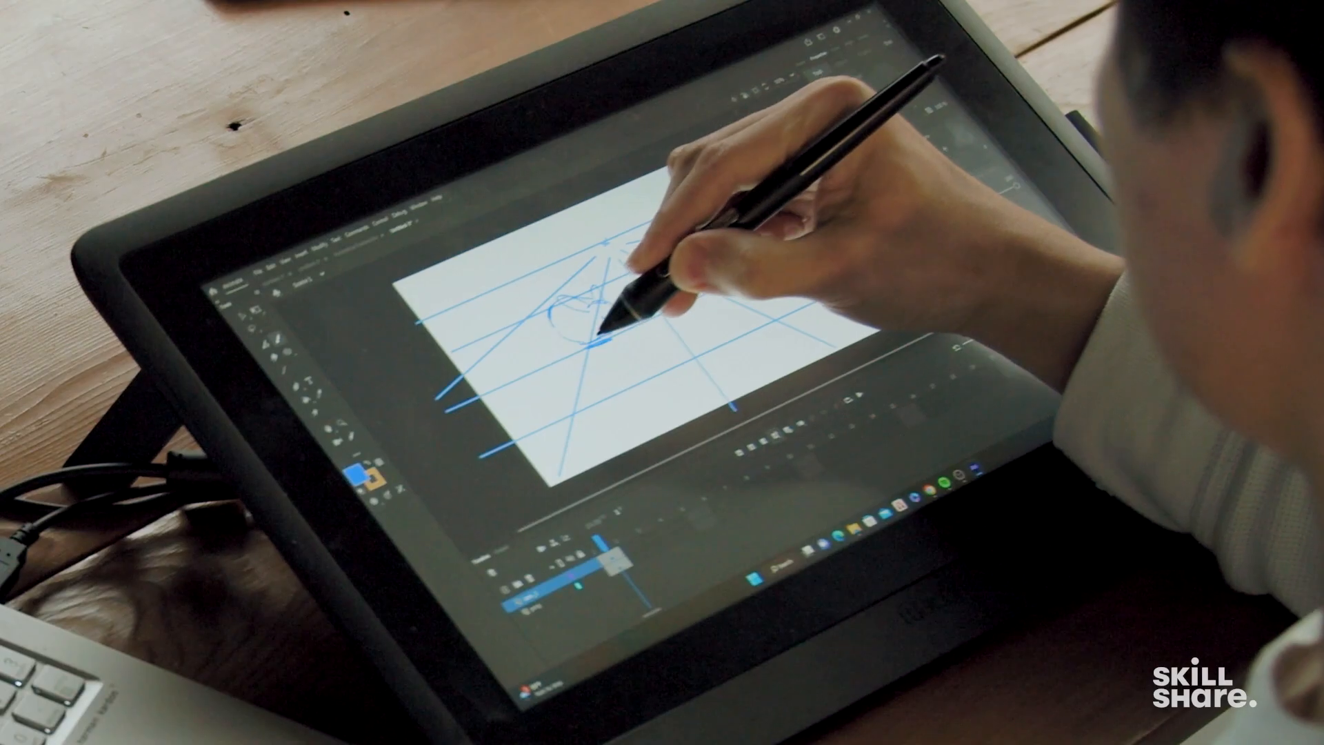
- Sketch a blue bunny marked 1 left of centre on the grid and a larger bunny marked 2 on the right side
drag(481, 233, 533, 249)
drag(535, 250, 551, 255)
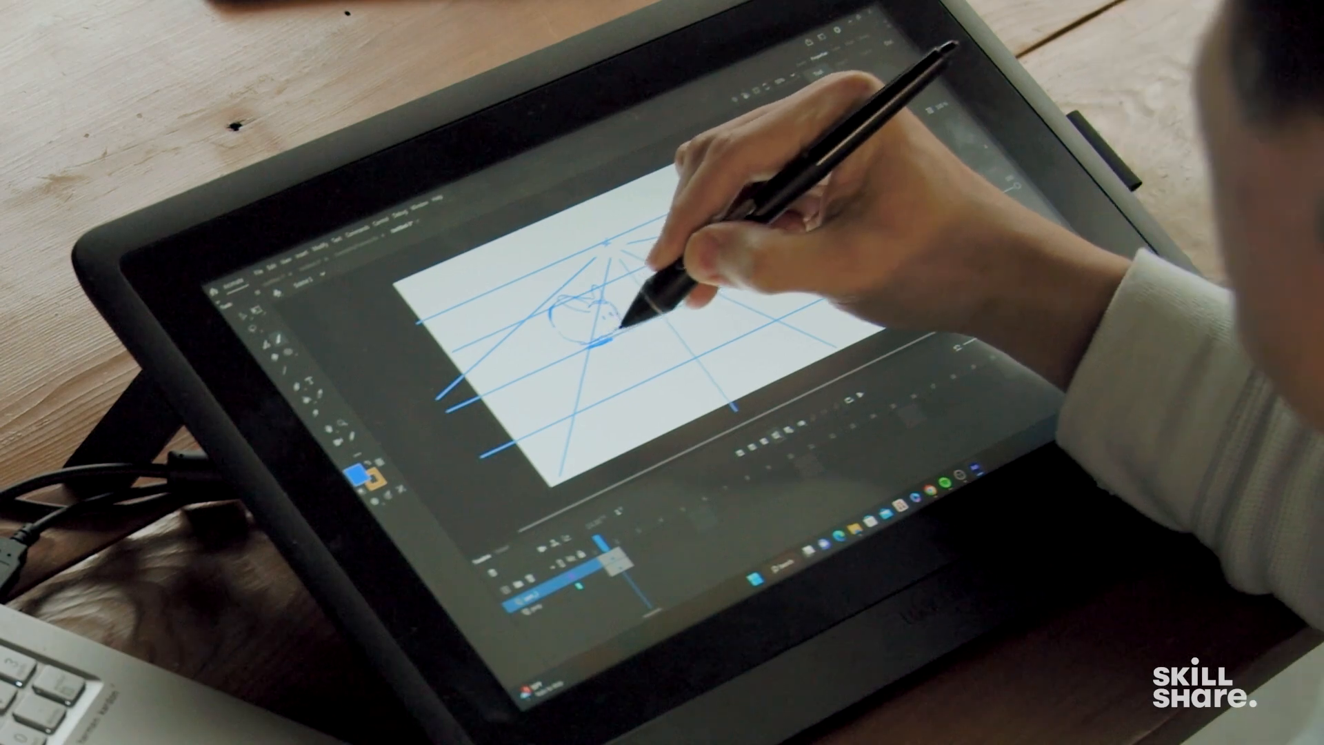
click(526, 284)
click(538, 284)
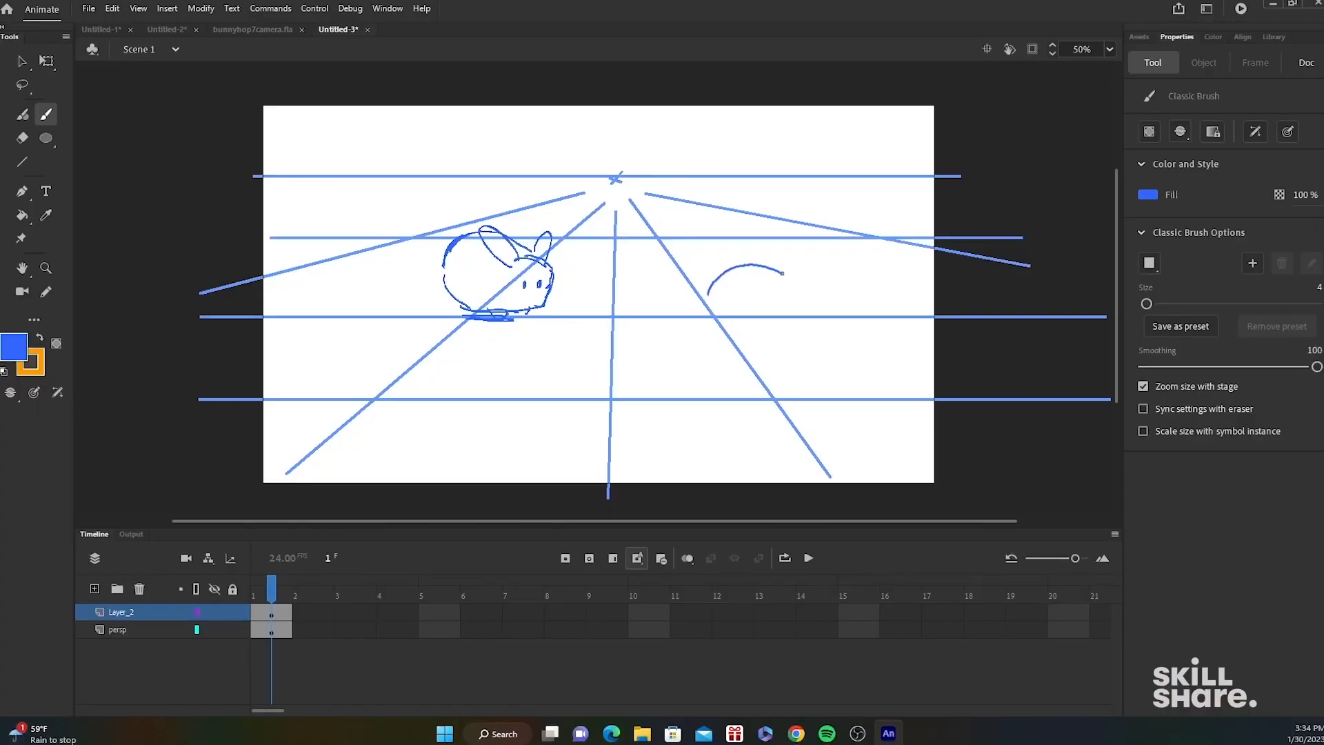
drag(783, 274, 801, 305)
mouse_move(726, 277)
mouse_down()
mouse_move(694, 324)
mouse_move(741, 275)
mouse_move(749, 301)
mouse_move(710, 248)
mouse_up()
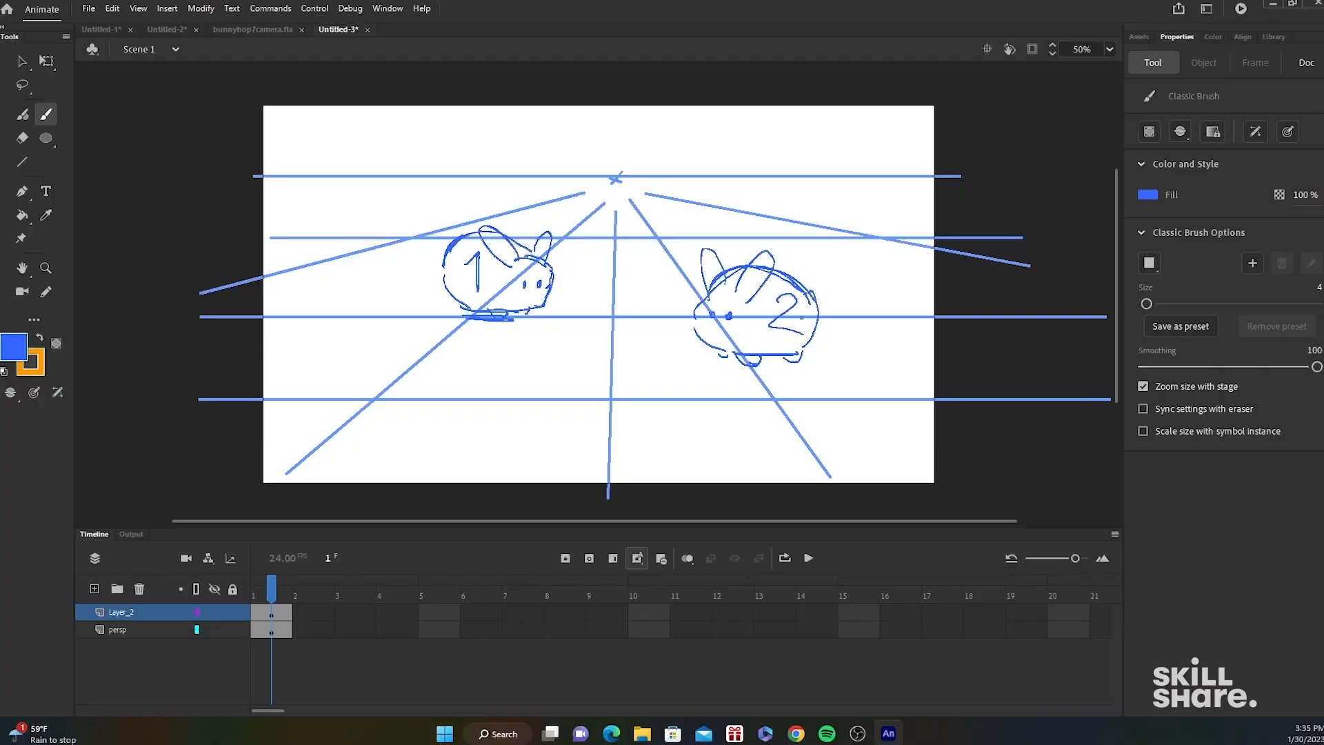
- Sketch a front-facing bunny marked 3 in the centre foreground and draw hop arcs linking bunny 1 to 2 and 2 to 3
mouse_move(570, 314)
mouse_down()
mouse_move(648, 317)
mouse_move(653, 343)
mouse_up()
drag(567, 314, 654, 341)
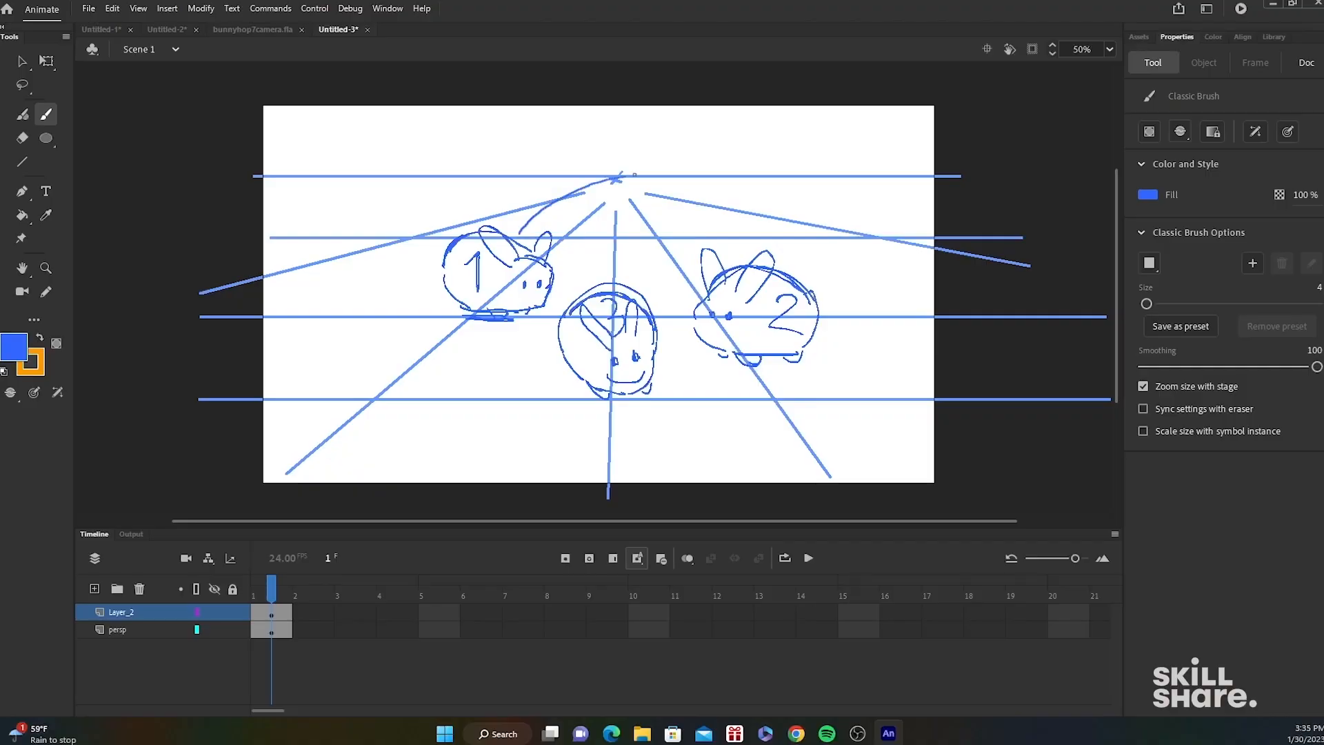
mouse_move(625, 177)
mouse_down()
mouse_move(757, 235)
mouse_move(760, 250)
mouse_move(682, 213)
mouse_up()
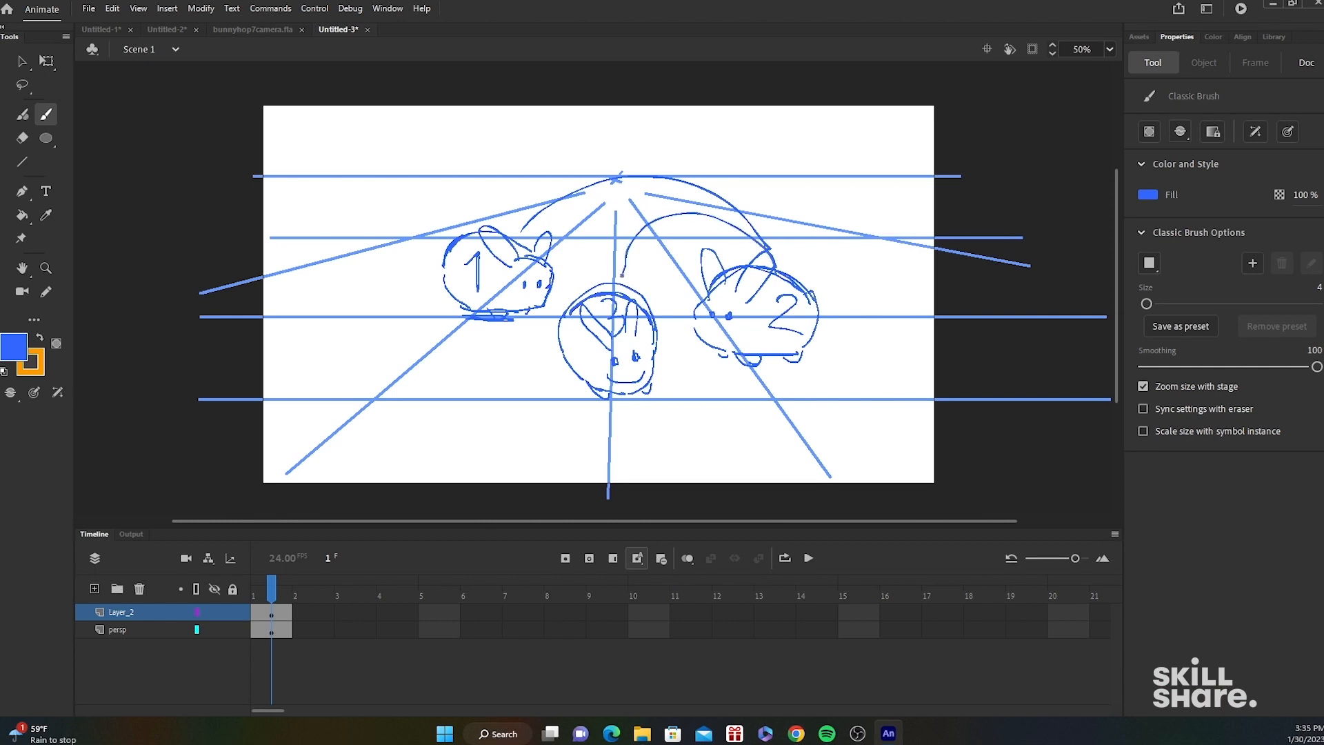
drag(511, 235, 575, 199)
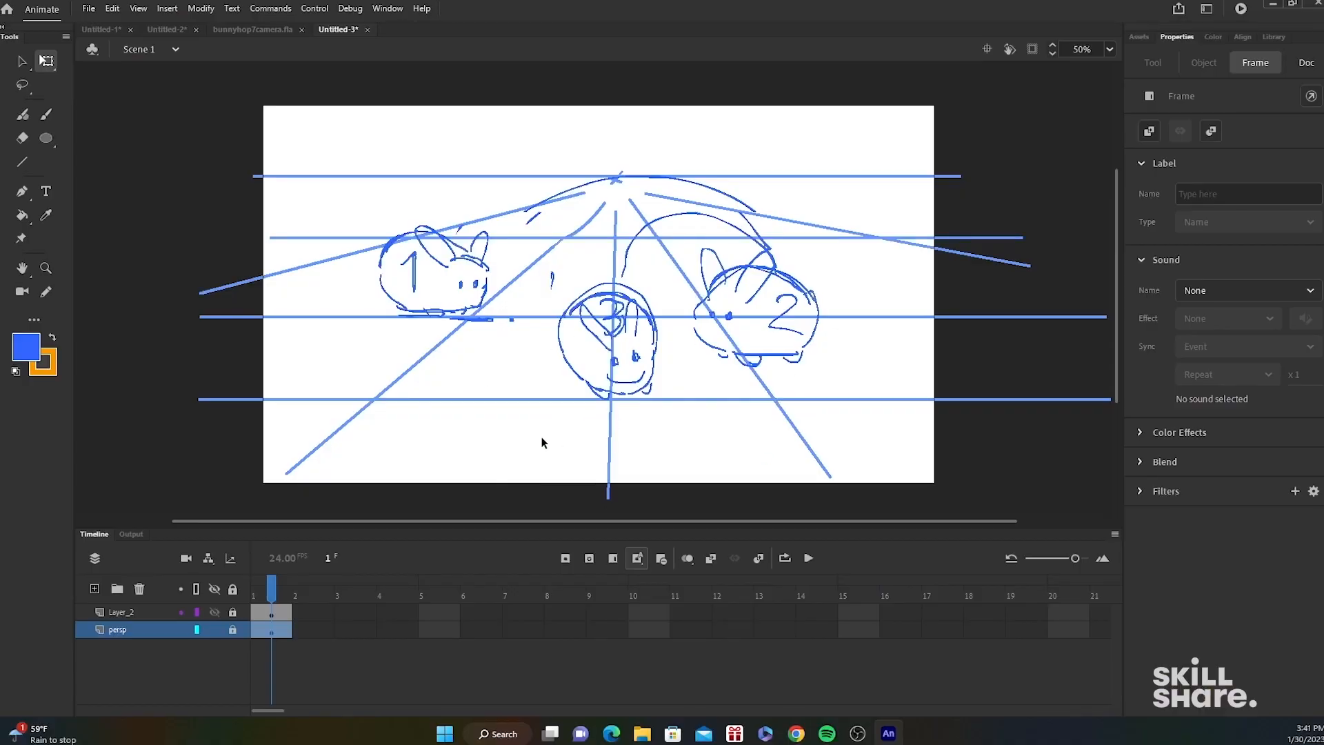
- Set the persp layer's visibility to 8% opacity in its layer properties
right_click(149, 631)
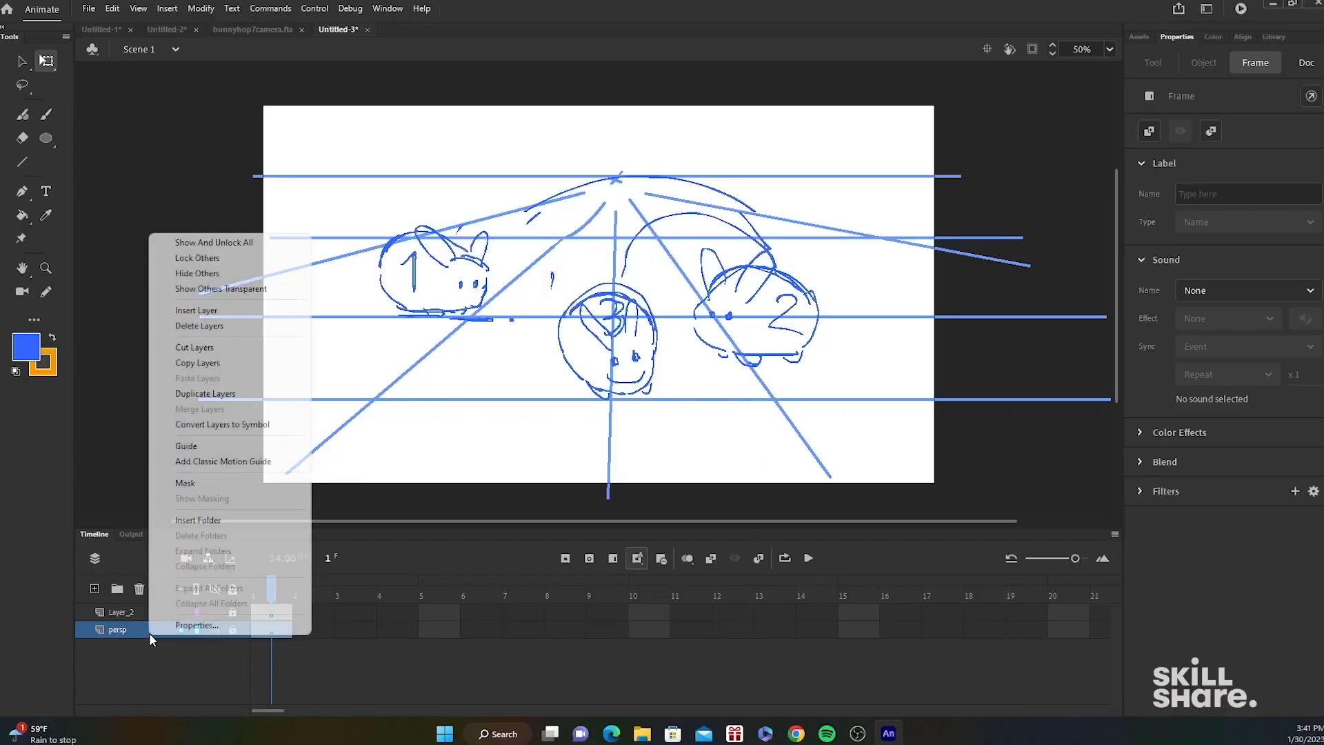
click(226, 627)
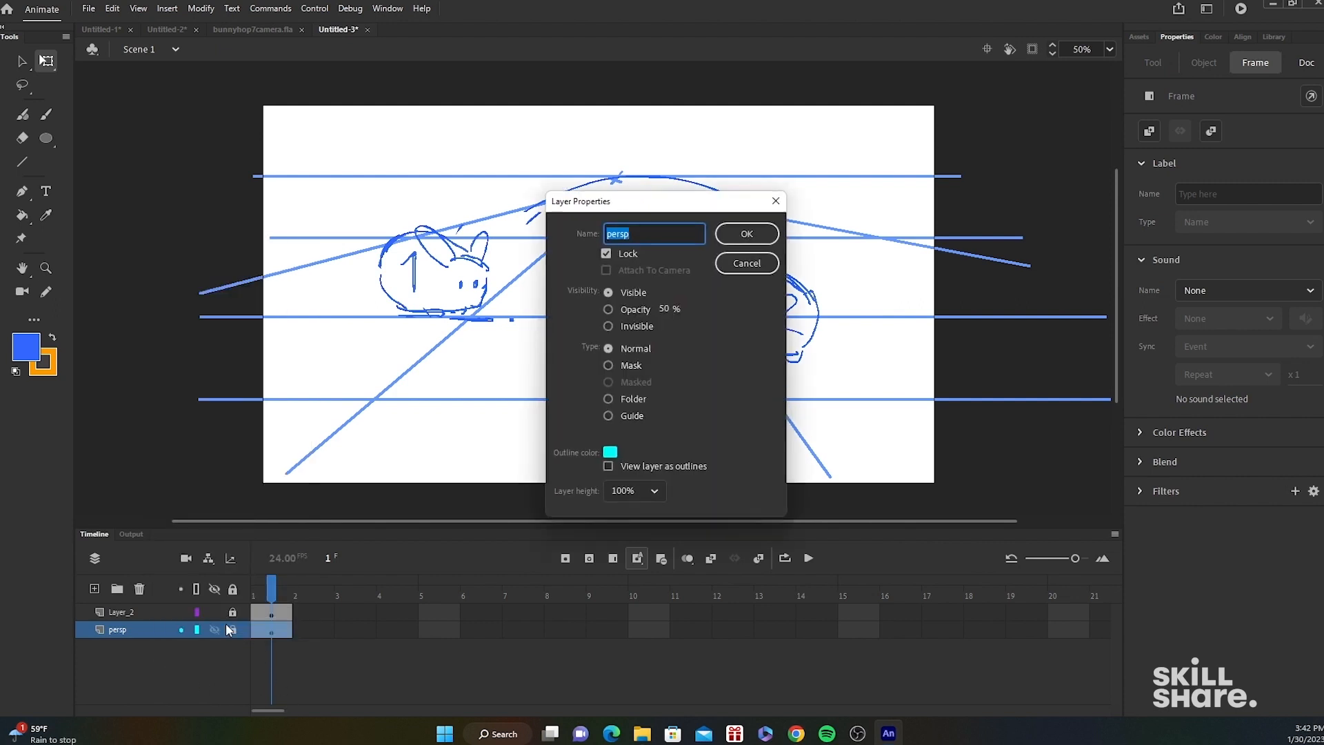
click(652, 491)
click(653, 491)
click(630, 309)
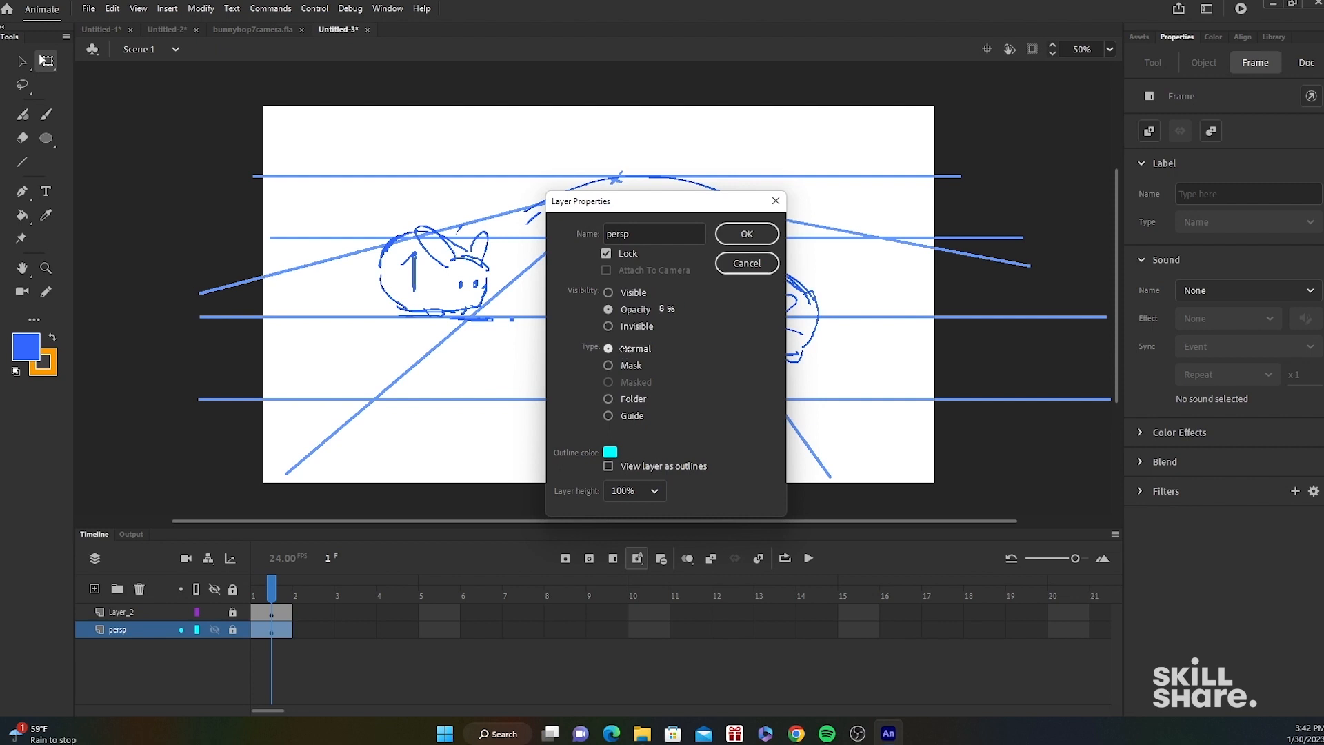
click(747, 234)
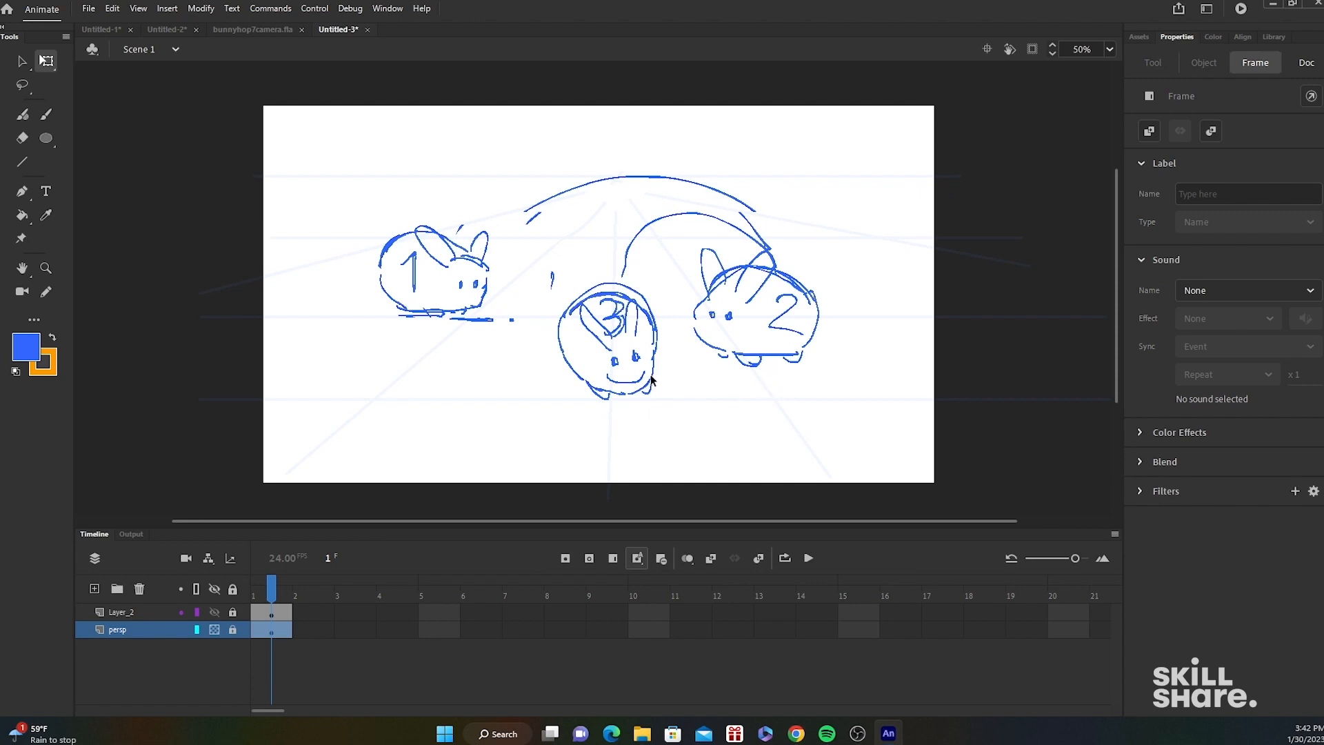
- Set Layer_2's visibility to 15% opacity in its layer properties
click(151, 611)
right_click(155, 612)
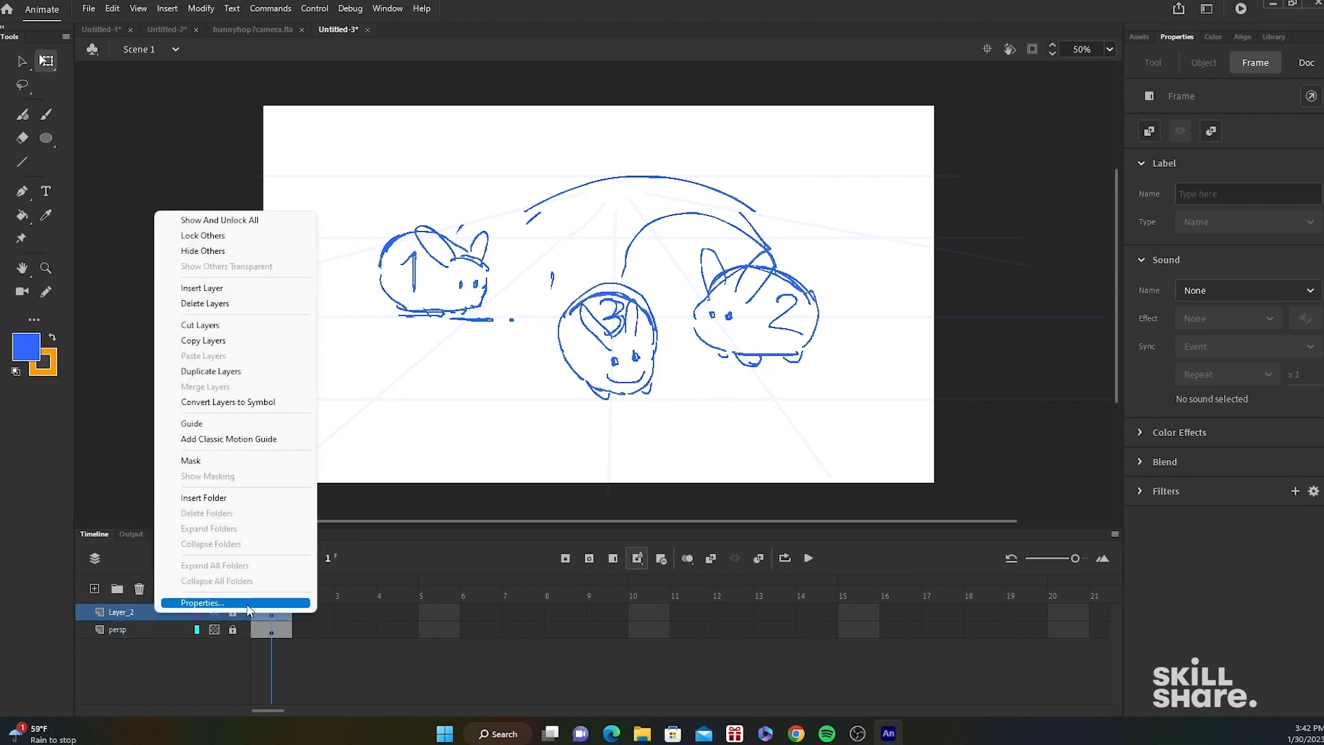
click(248, 610)
click(637, 309)
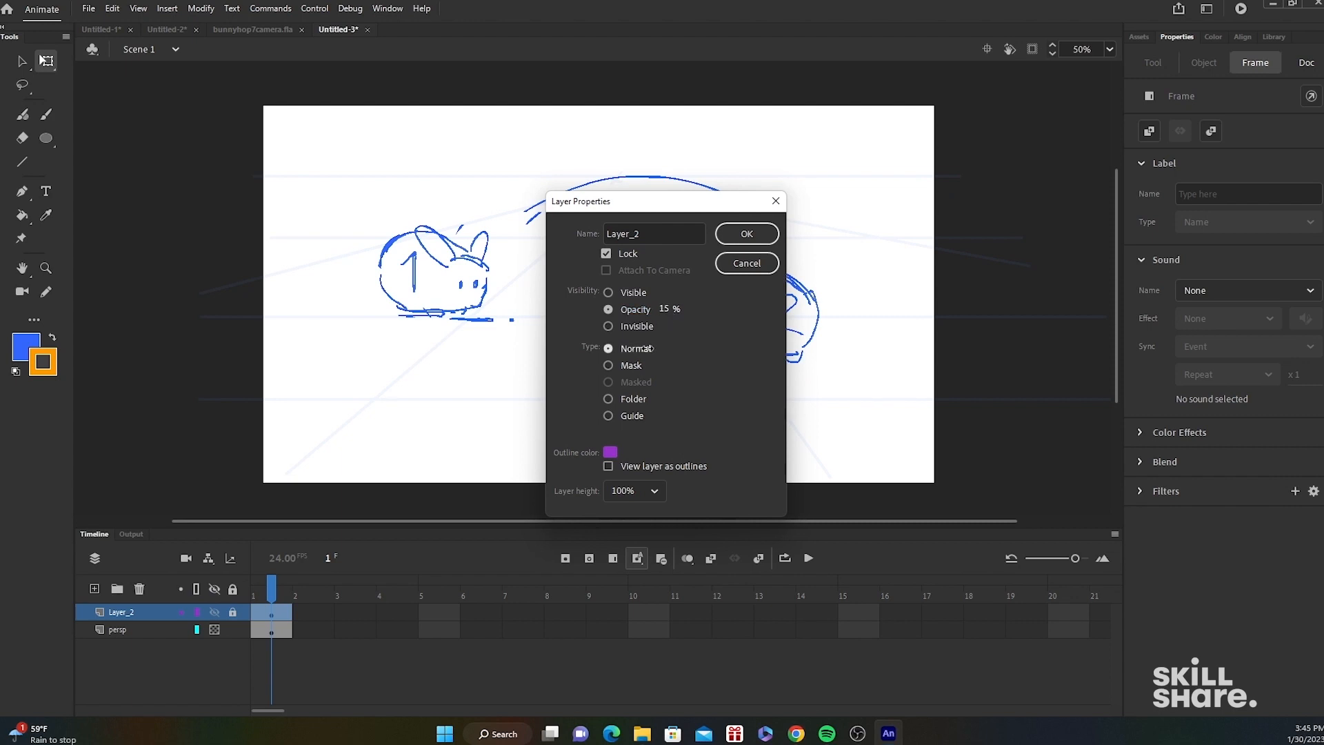
click(744, 234)
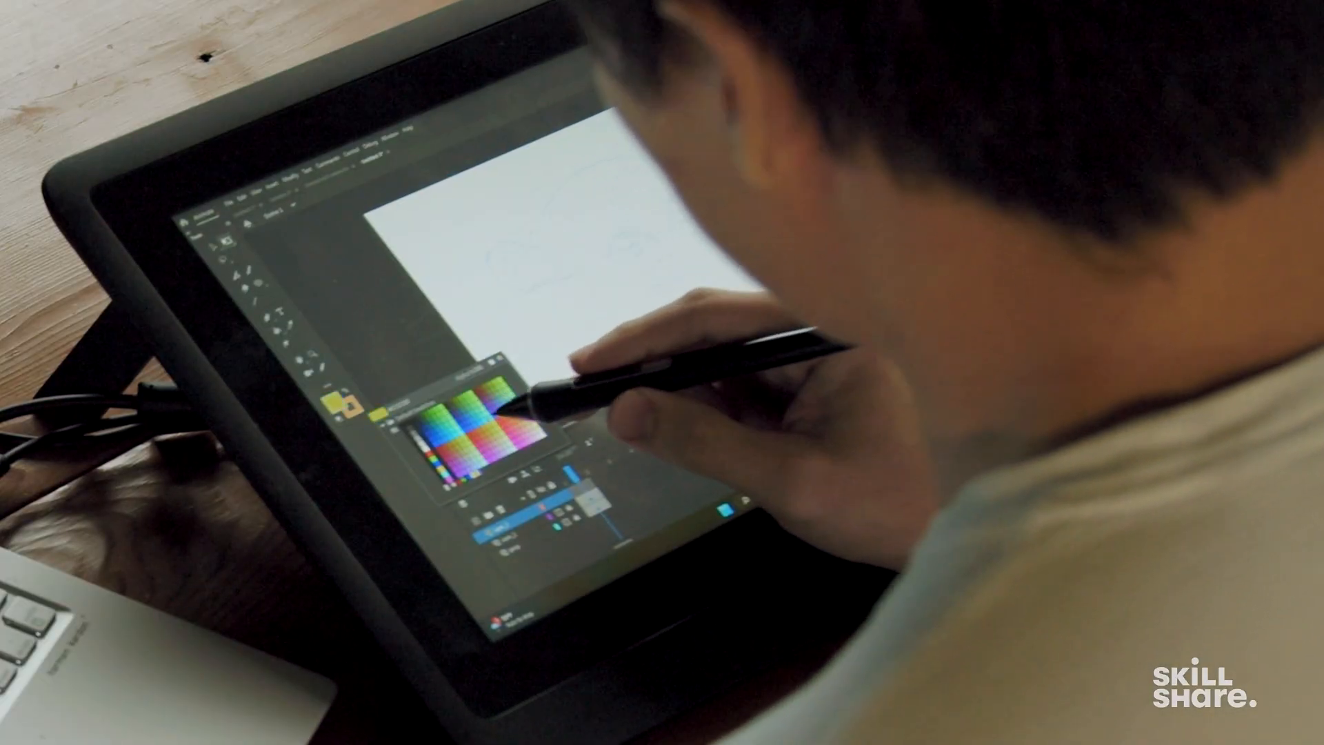
- Outline the body of bunny 1 on Layer_3 with a light grey Classic Brush of size 22 and fill it with the same grey
click(431, 440)
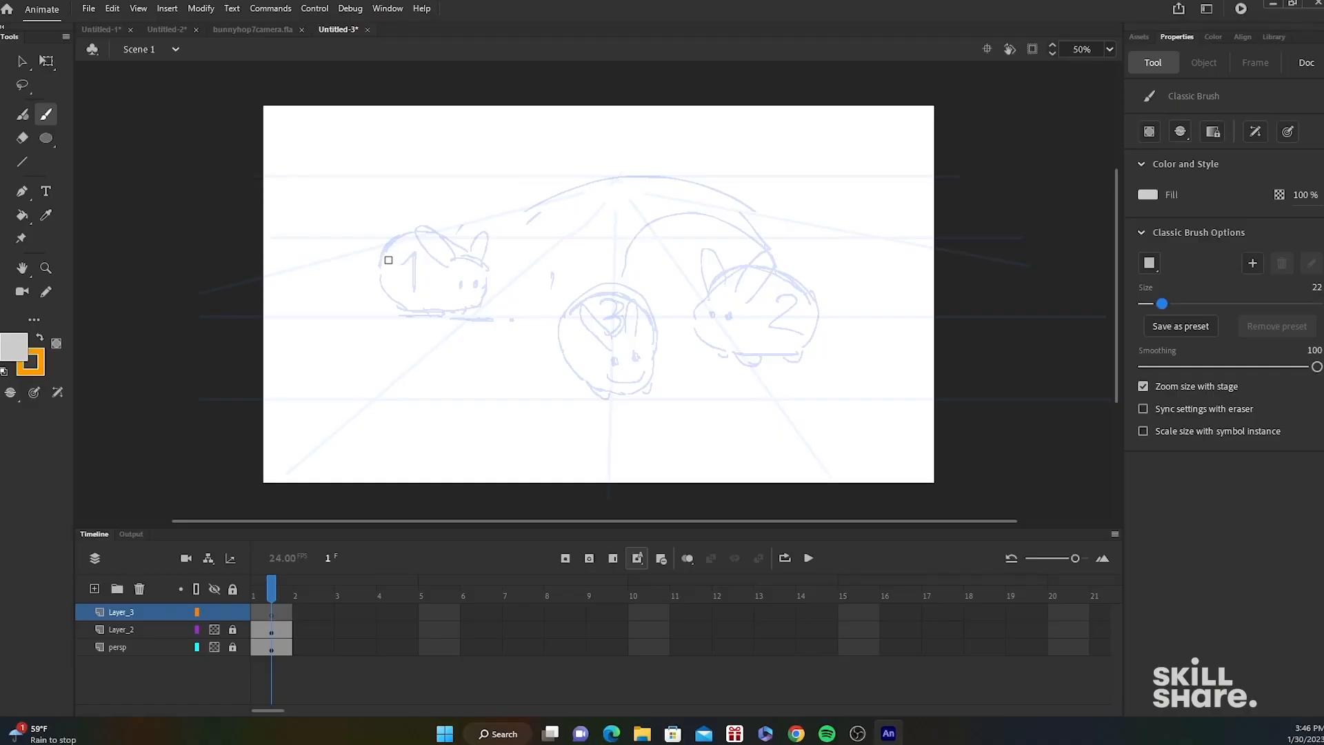
drag(382, 265, 423, 236)
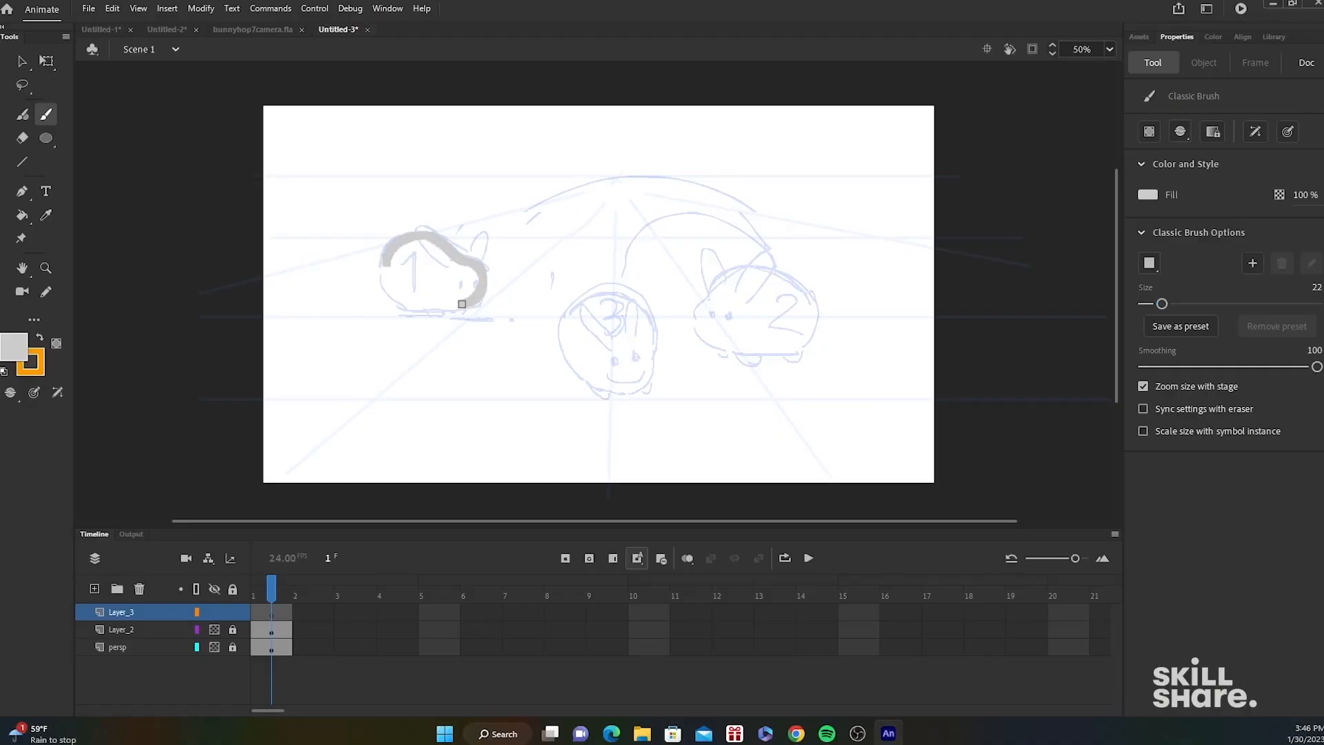
drag(391, 254, 385, 245)
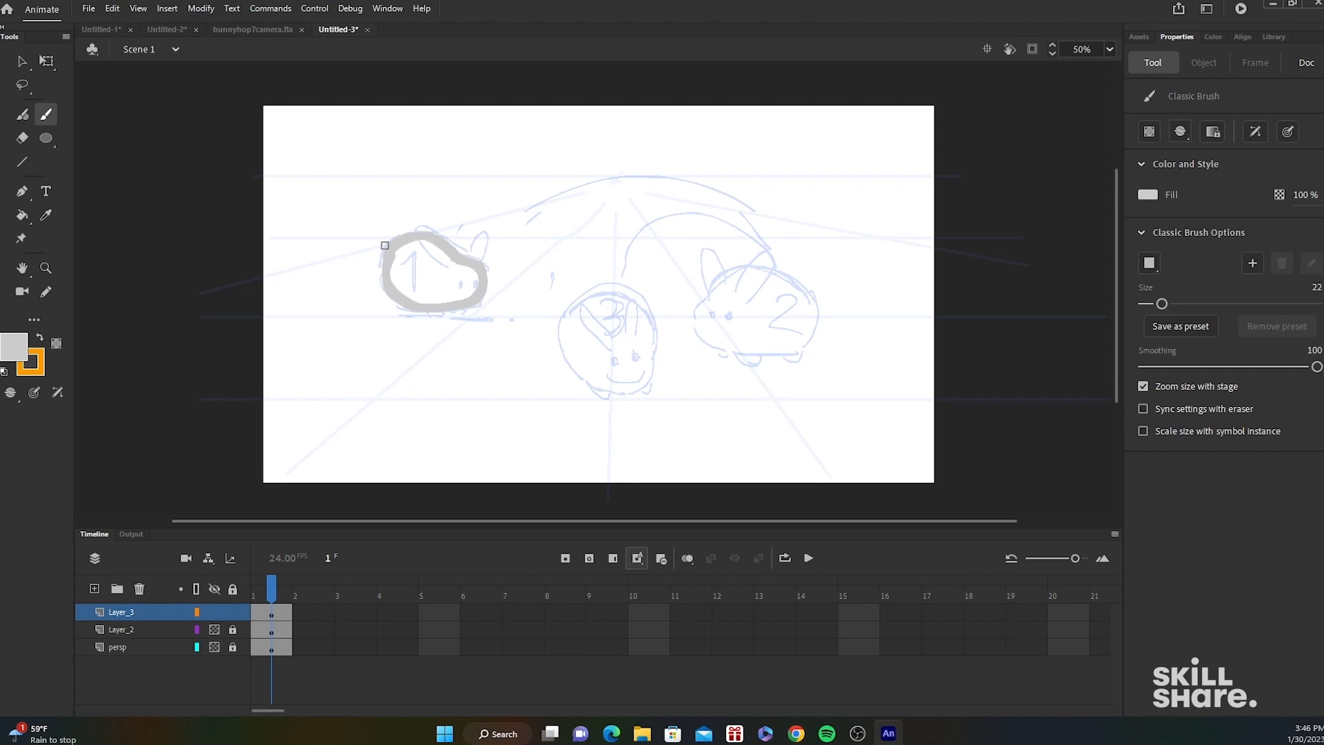
click(22, 217)
click(452, 280)
click(48, 112)
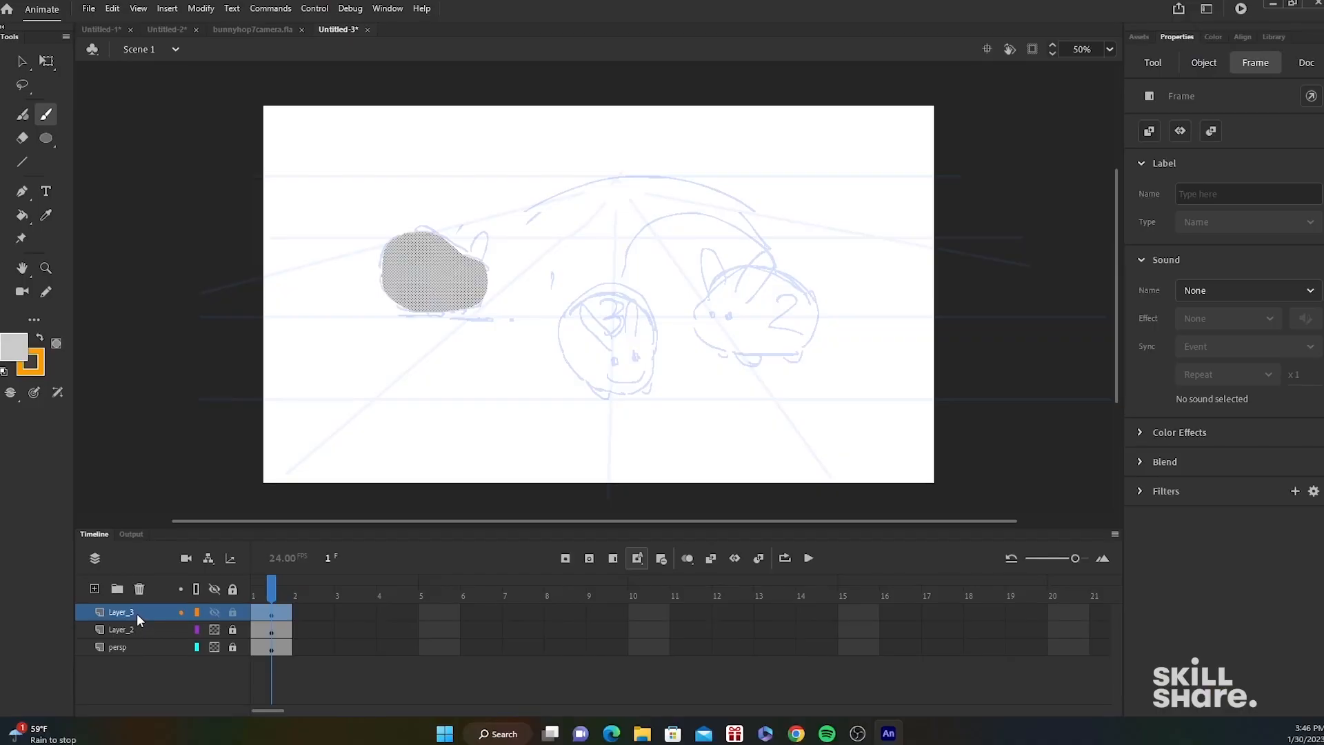
- Move Layer_3 below Layer_2 and deselect the grey body
click(138, 630)
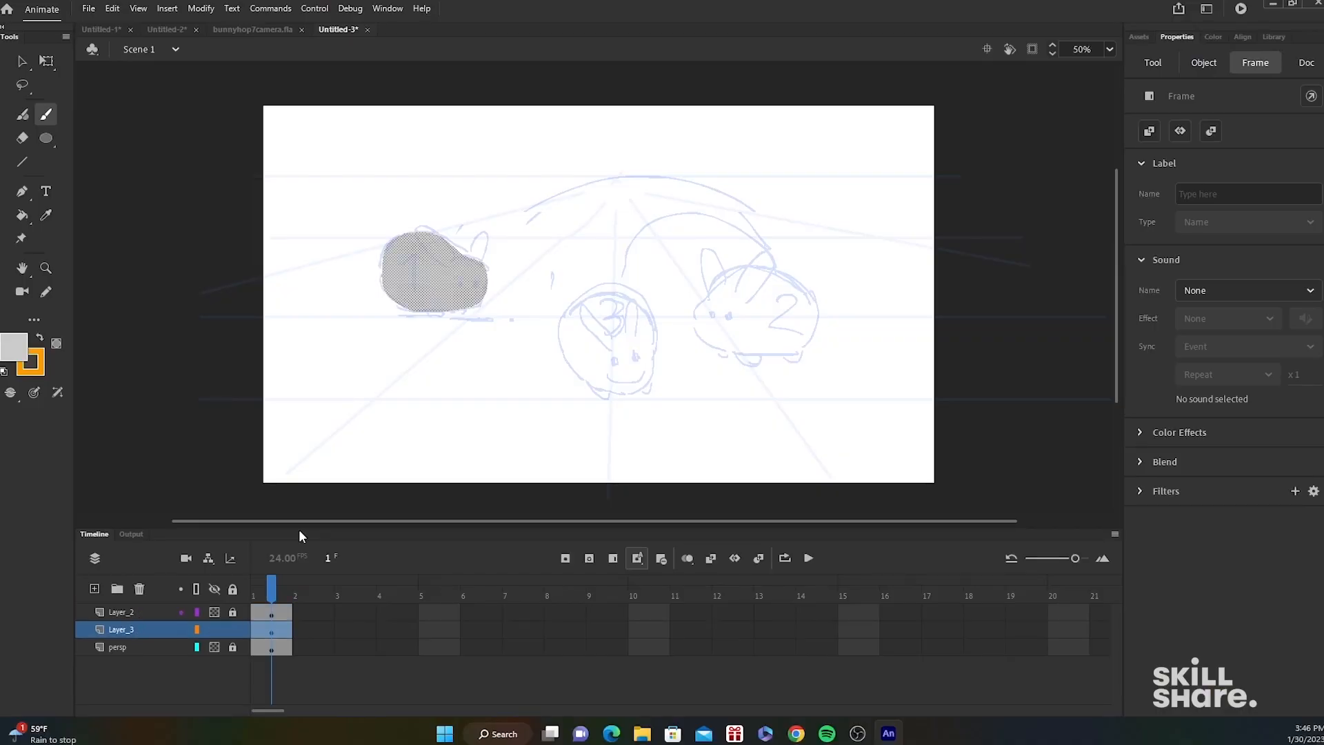
click(23, 62)
click(357, 175)
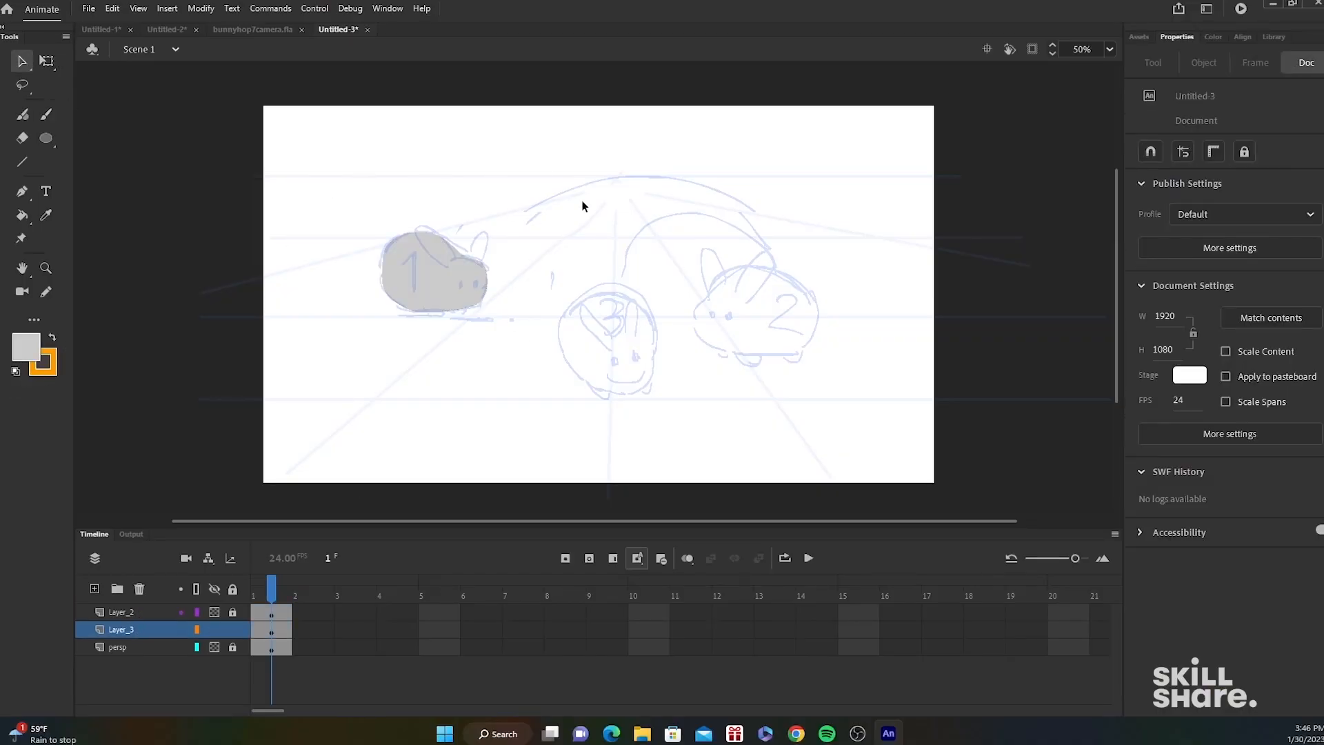
- Paint both ears of bunny 1 with a dusty pink Classic Brush
click(46, 116)
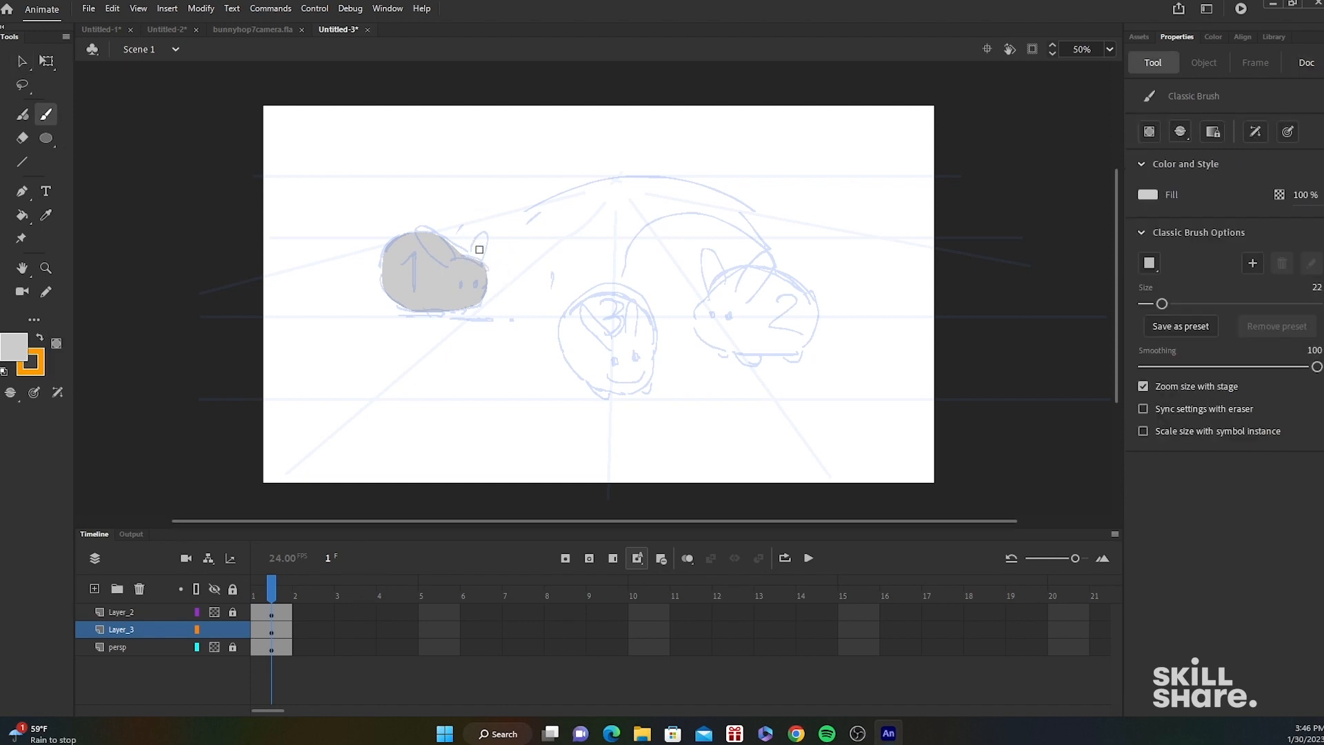
click(21, 350)
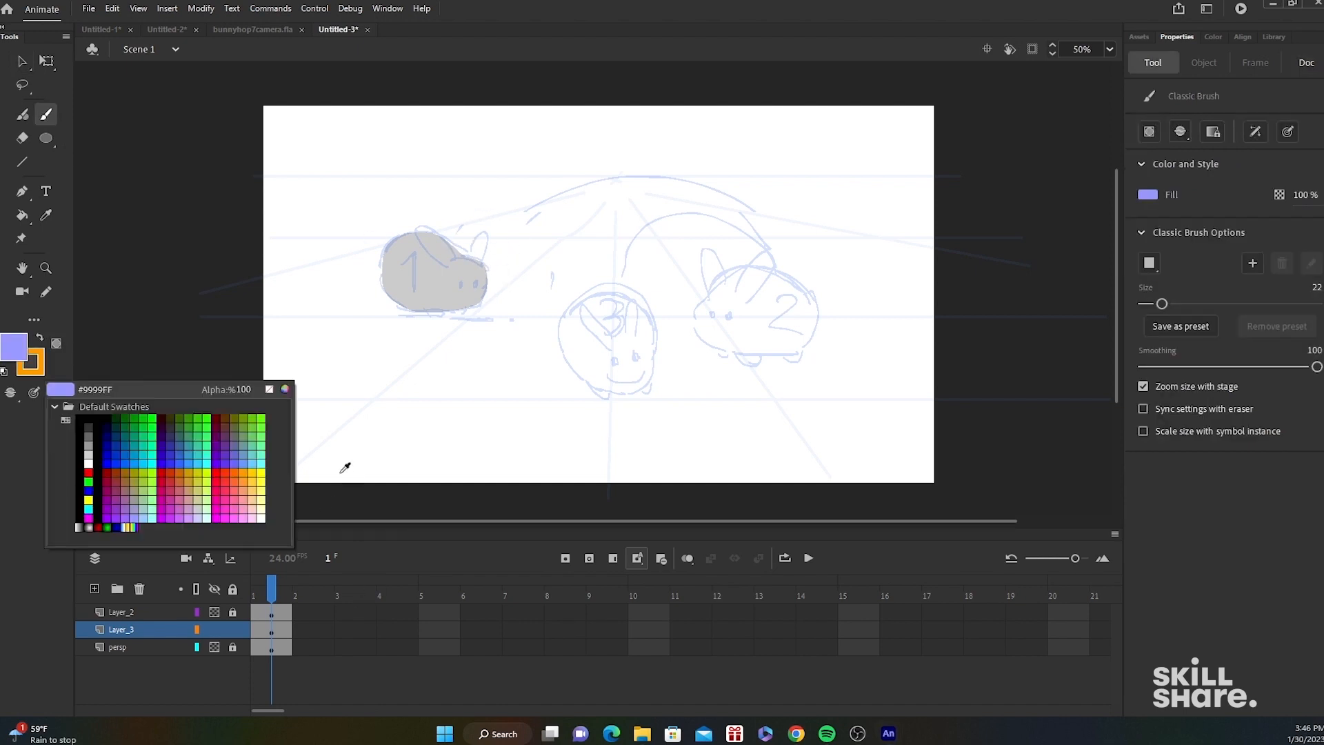
click(193, 493)
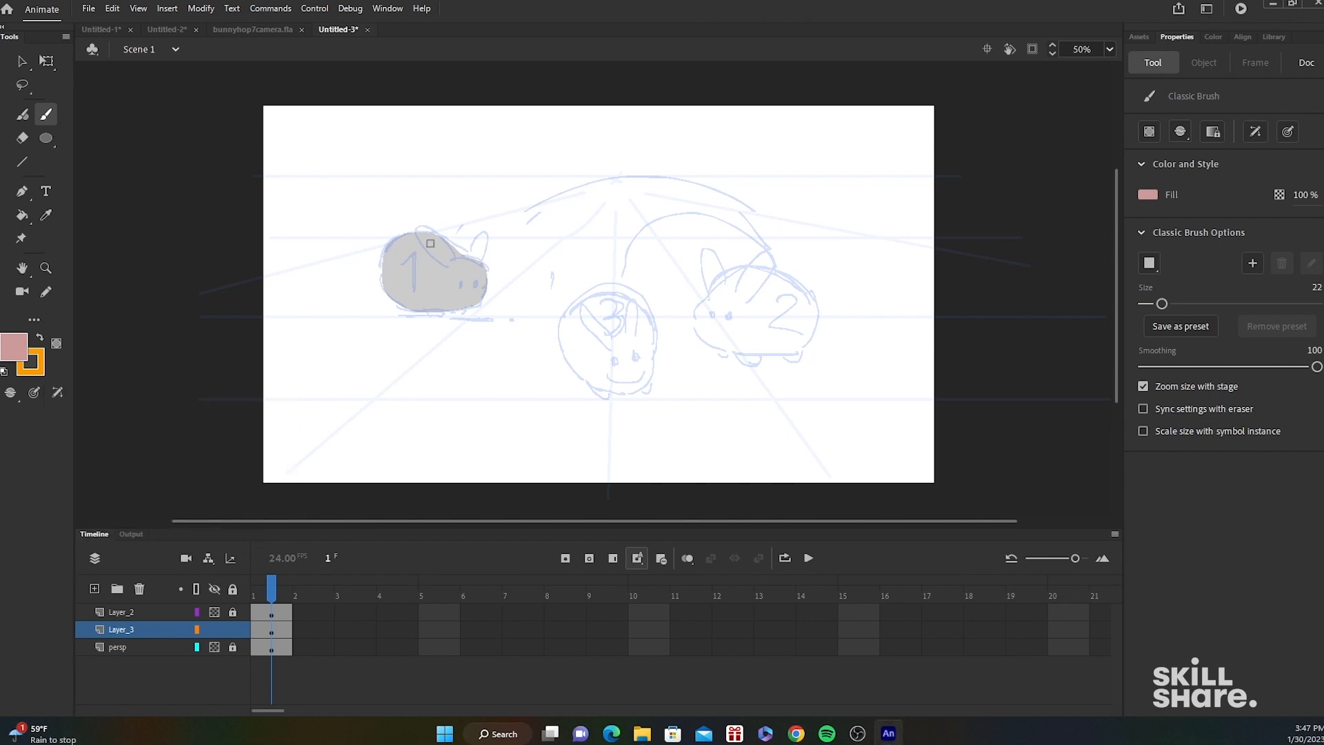
drag(452, 258, 424, 226)
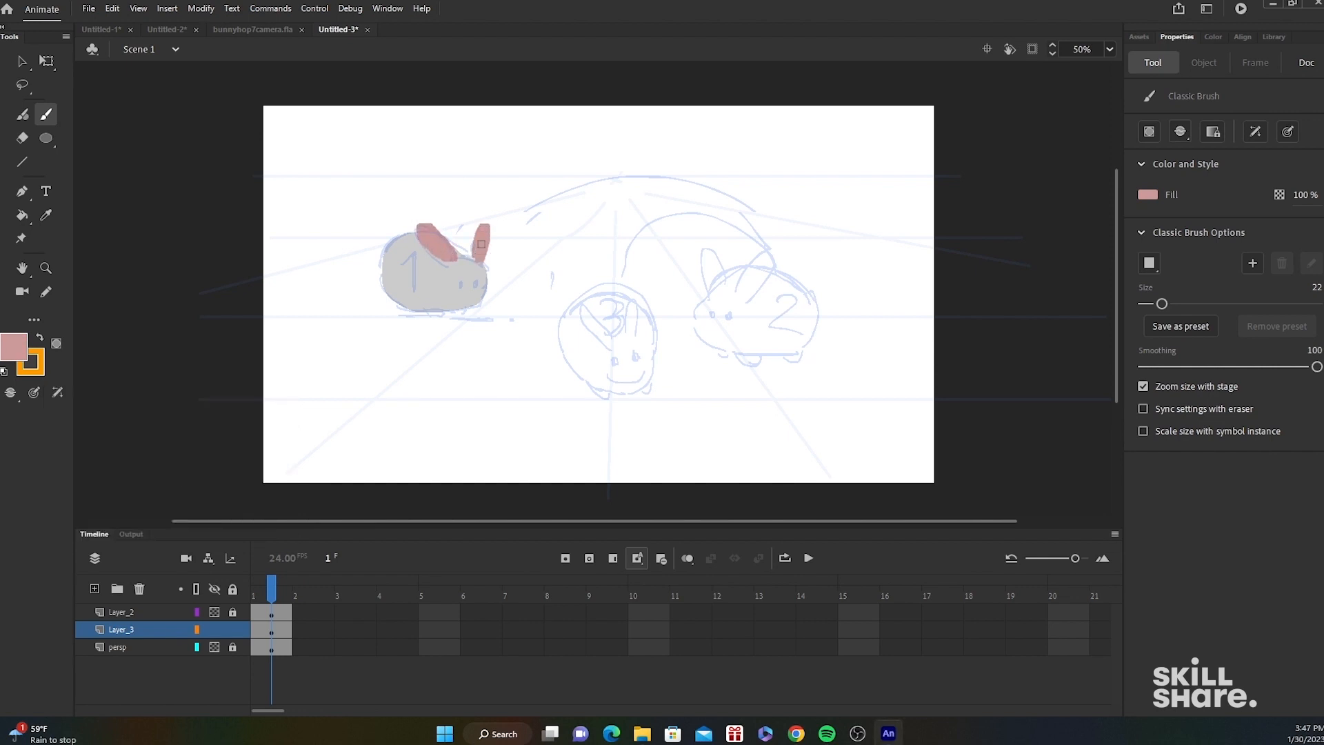
- Set the brush fill to black and dab two eyes on the face of bunny 1
click(12, 354)
click(94, 424)
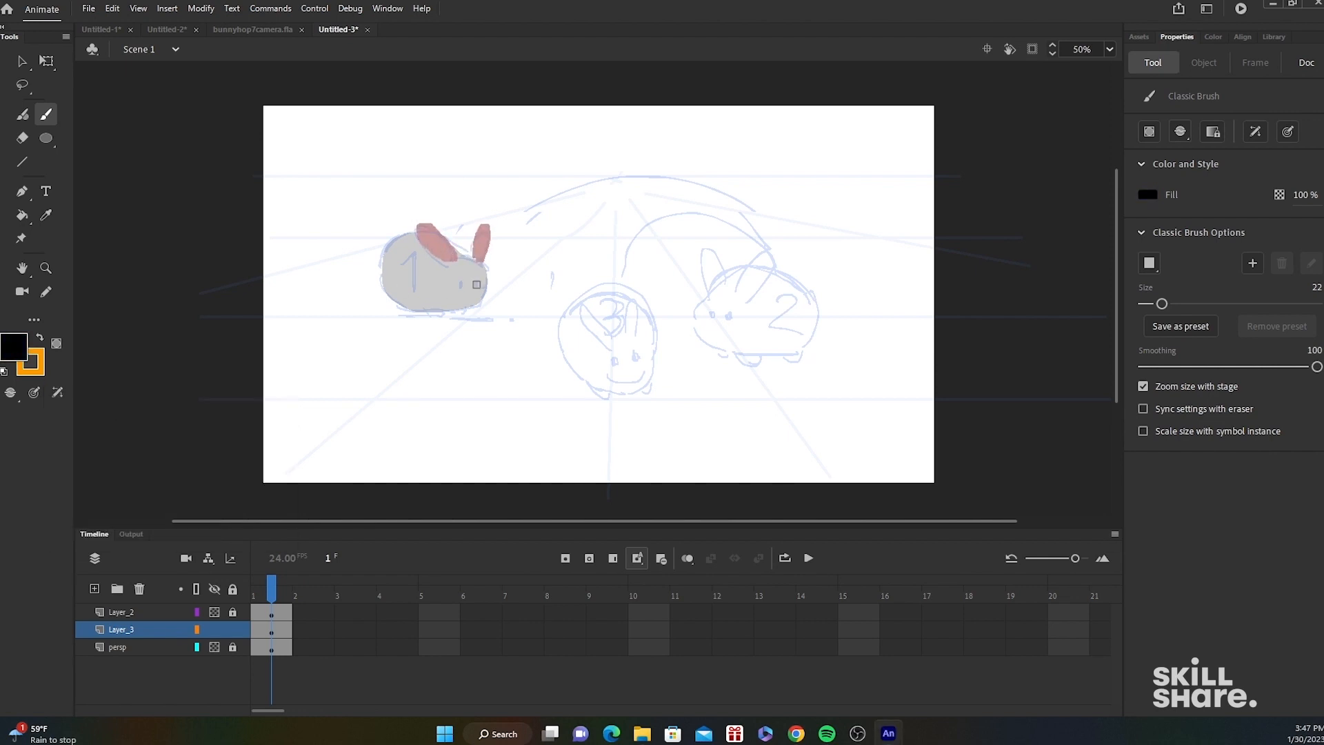
click(480, 283)
- Sample the pink from the ear of bunny 1 and paint small pink feet under its body
click(11, 342)
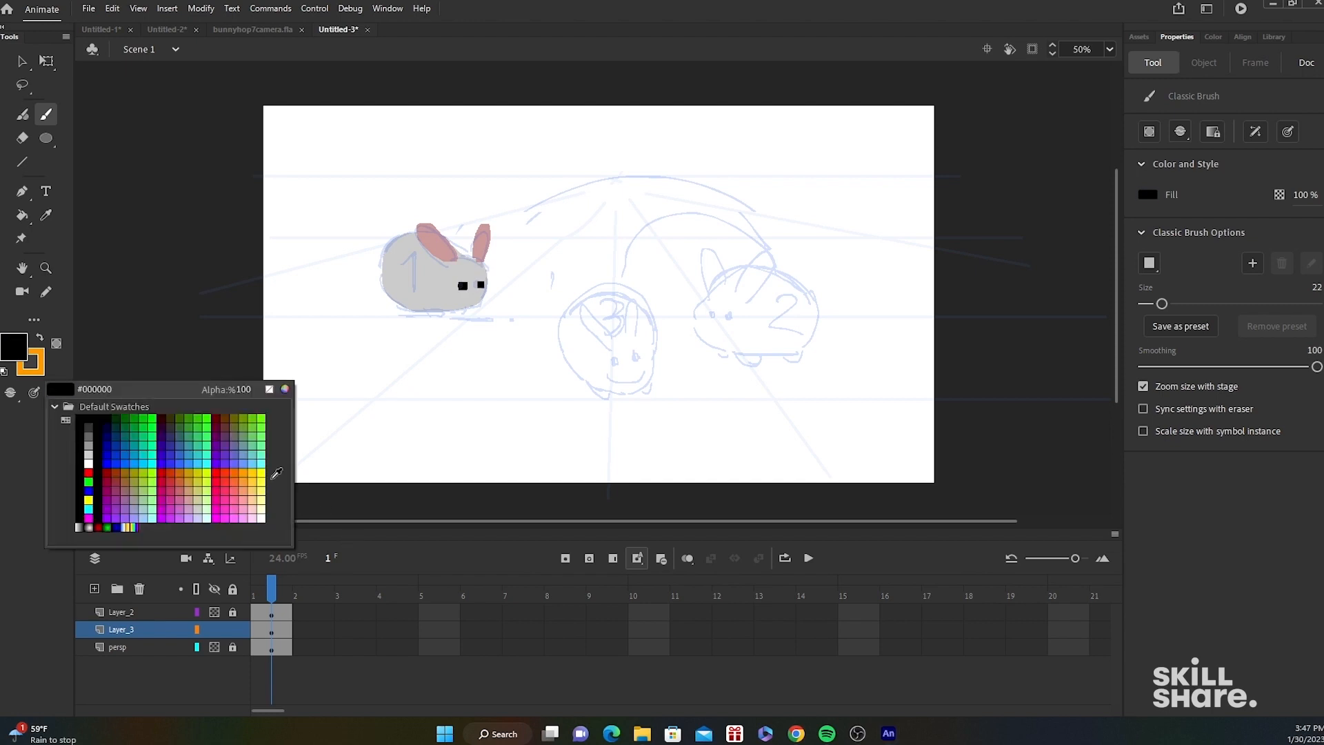
click(45, 215)
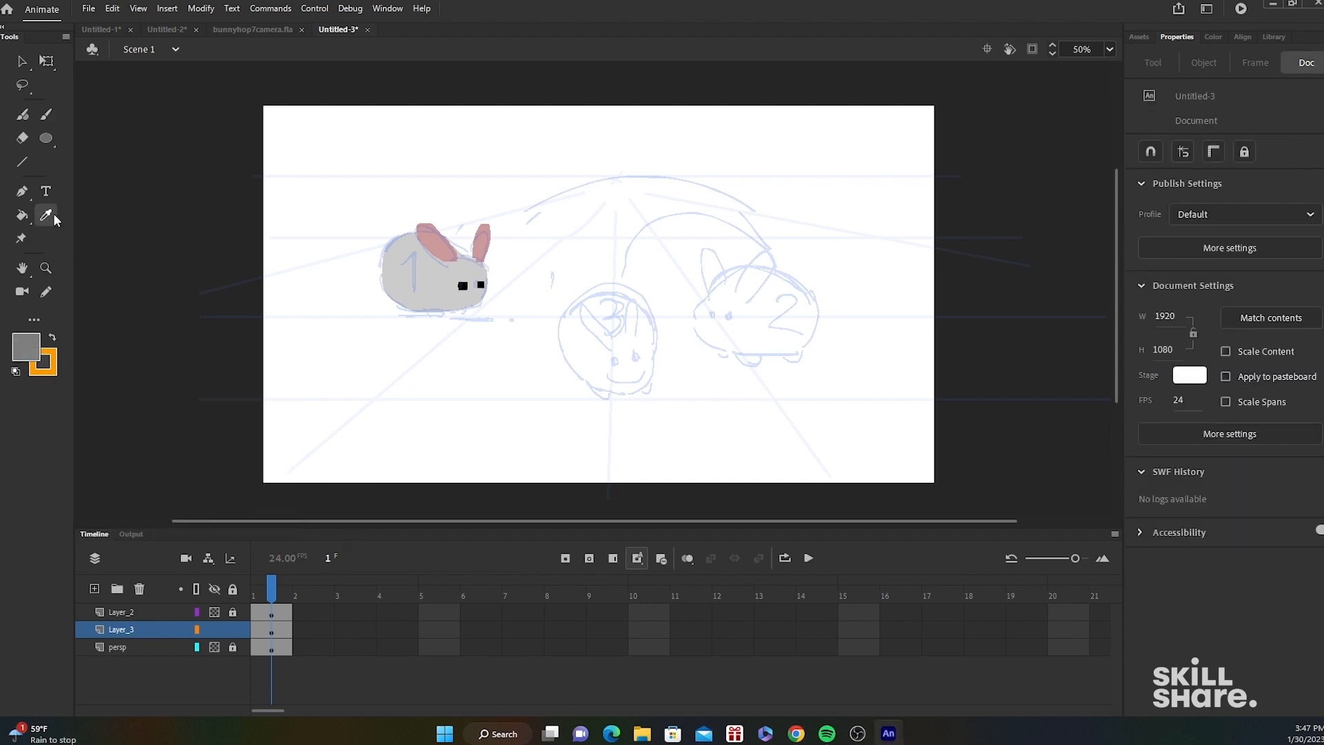
click(47, 191)
click(45, 215)
click(434, 229)
click(46, 115)
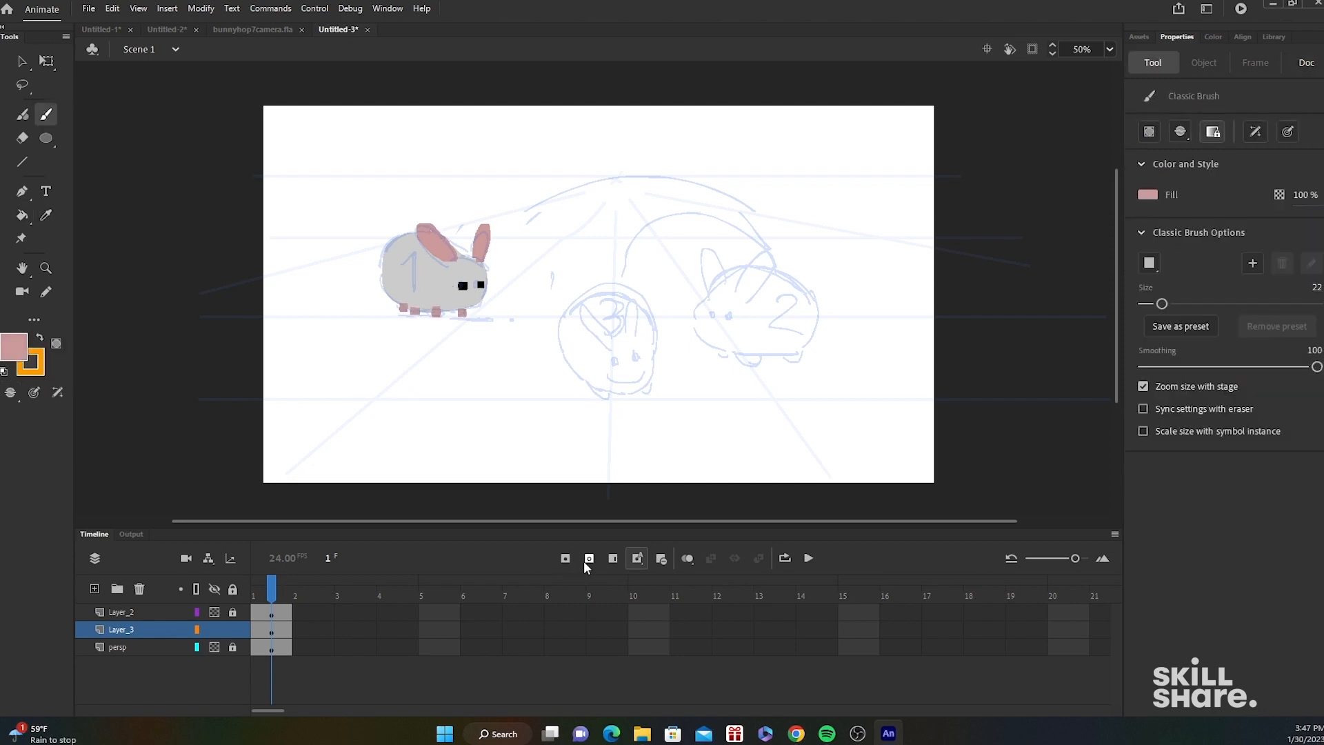
- Insert a blank keyframe at frame 2 of Layer_3
click(613, 556)
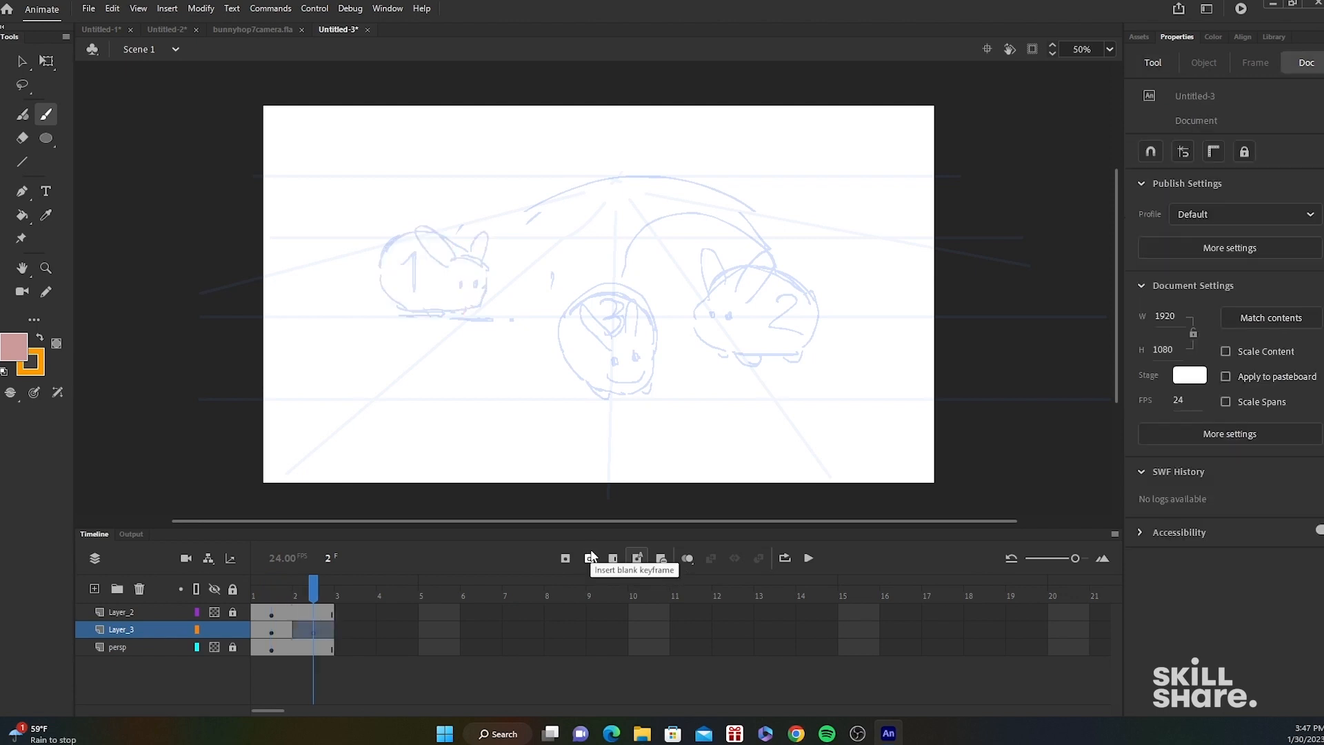
- Paint bunny 2 on frame 2 with a light gray #CCCCCC body, dusty pink ears and two black eyes
click(49, 107)
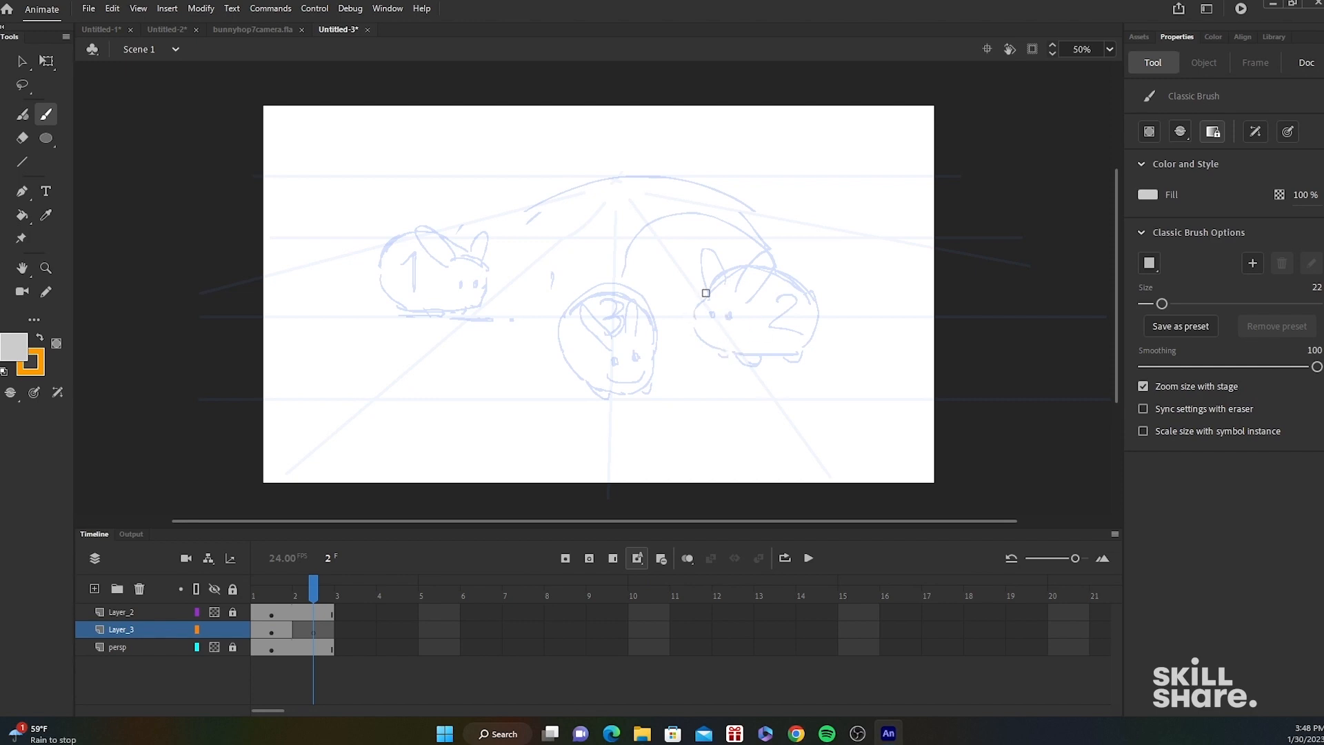
drag(778, 277, 722, 284)
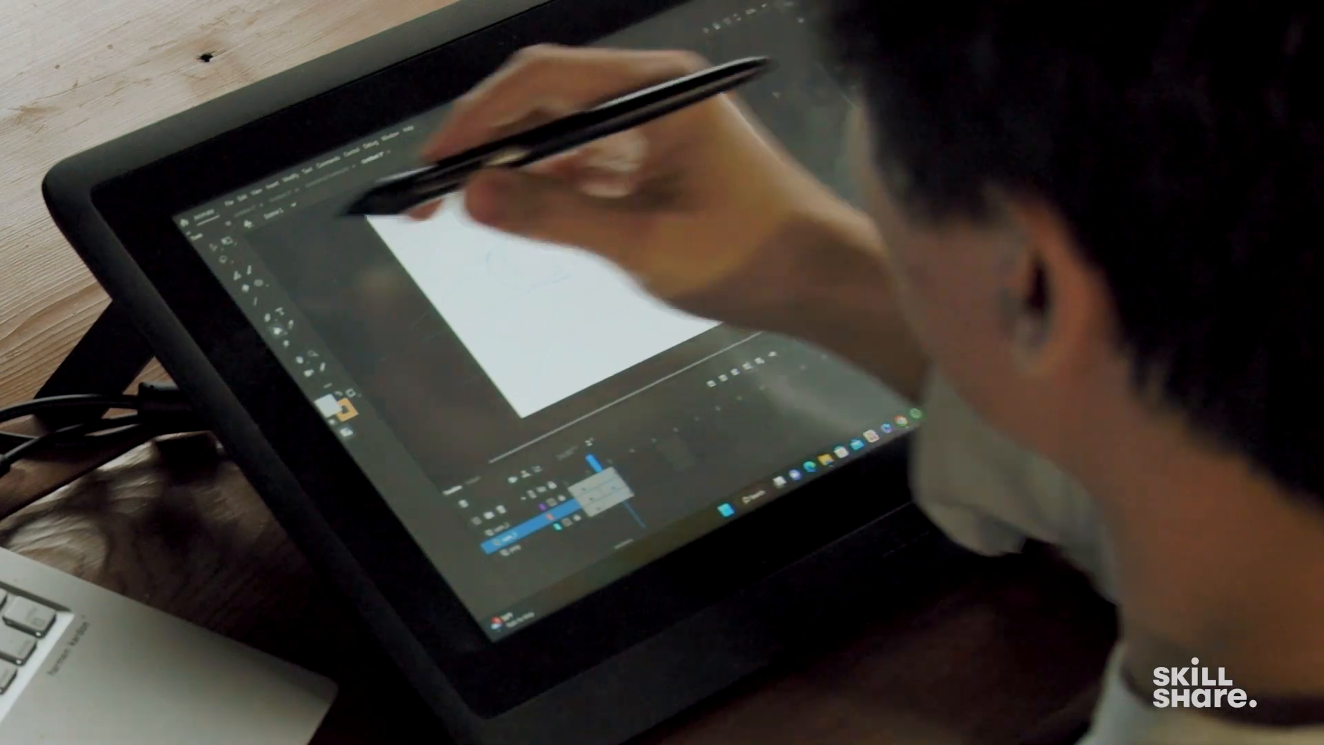
click(13, 345)
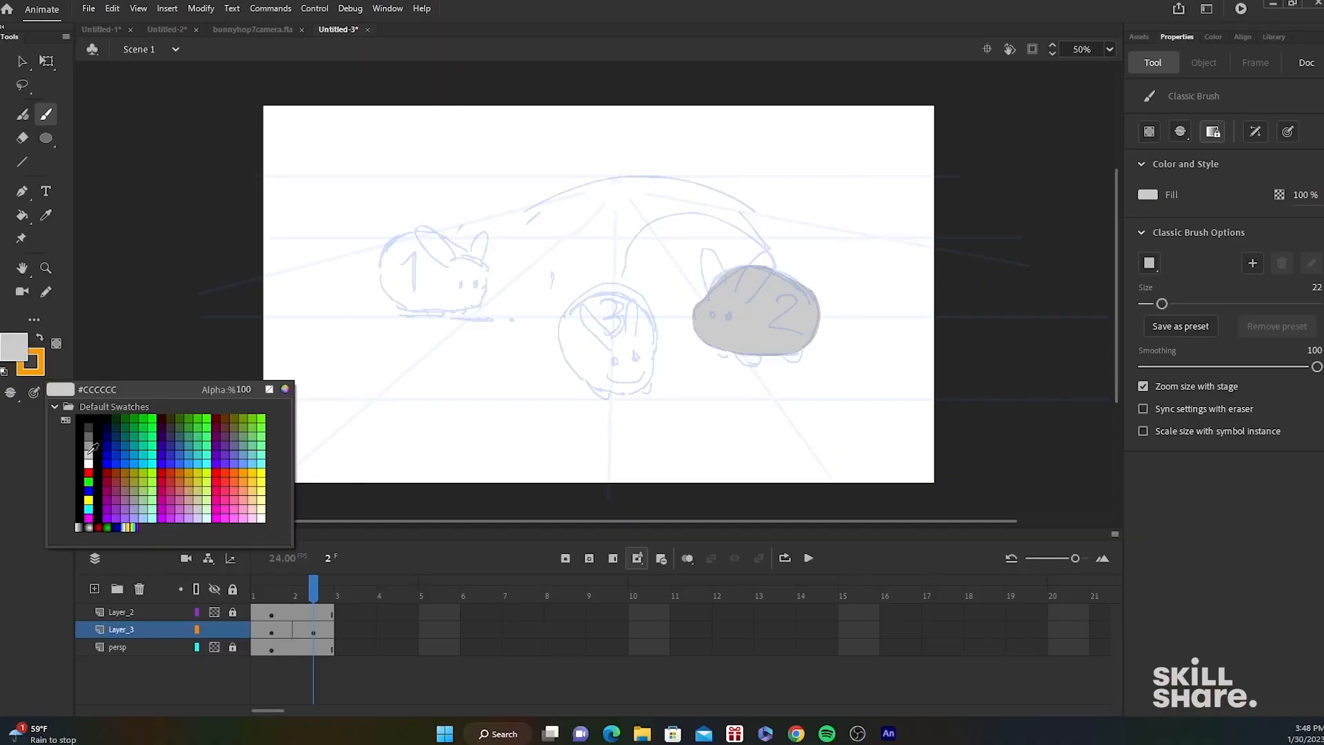
click(90, 454)
drag(310, 598, 271, 597)
drag(271, 598, 313, 598)
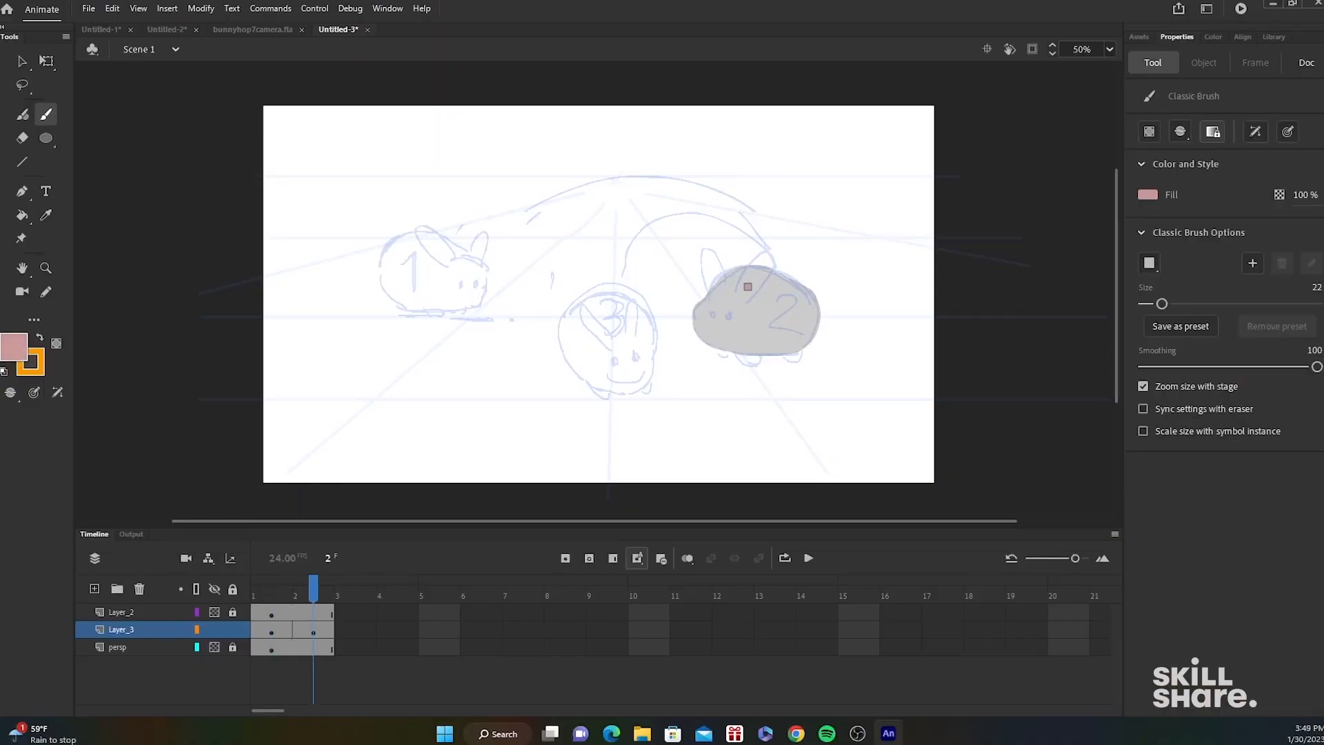
mouse_move(748, 286)
mouse_down()
mouse_move(768, 253)
mouse_move(711, 281)
mouse_up()
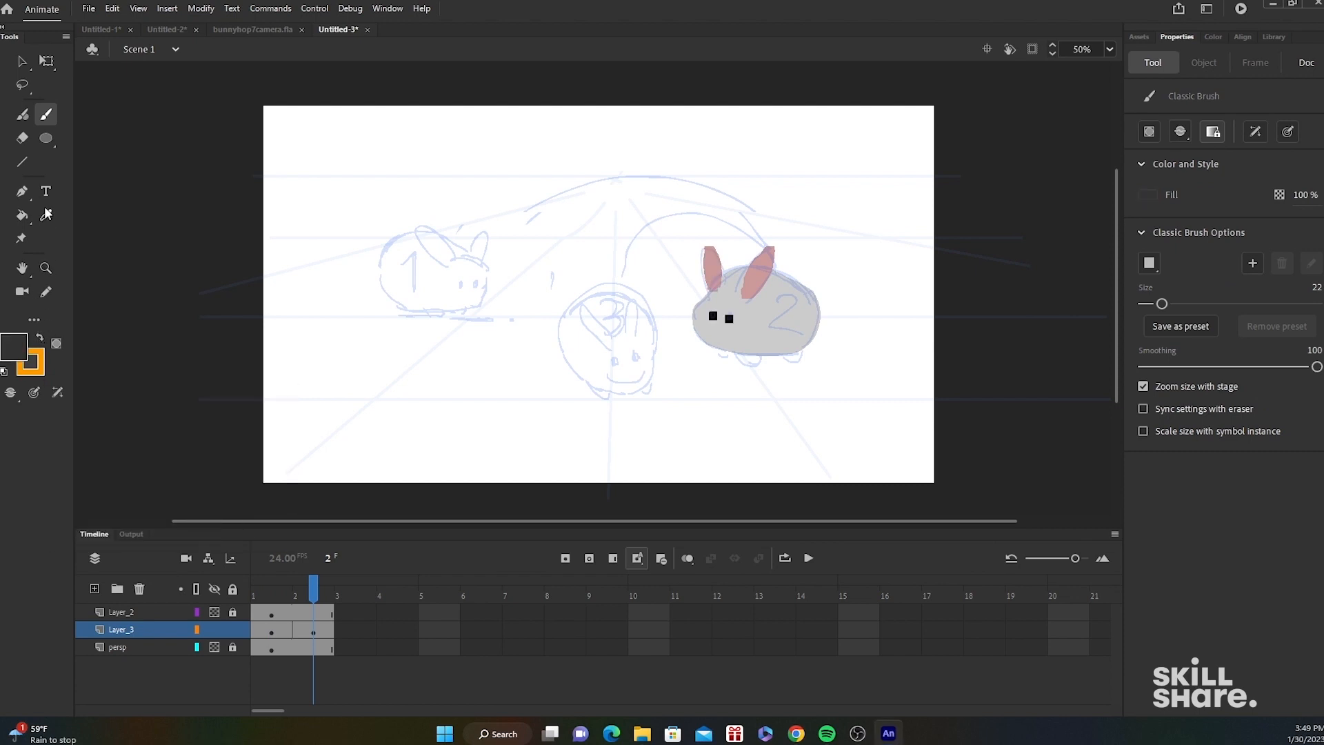
- Sample the pink from the ear of bunny 2 and paint three small feet under its body
click(46, 213)
click(764, 268)
click(45, 114)
mouse_move(756, 358)
mouse_down()
mouse_move(744, 358)
mouse_move(798, 356)
mouse_up()
click(722, 353)
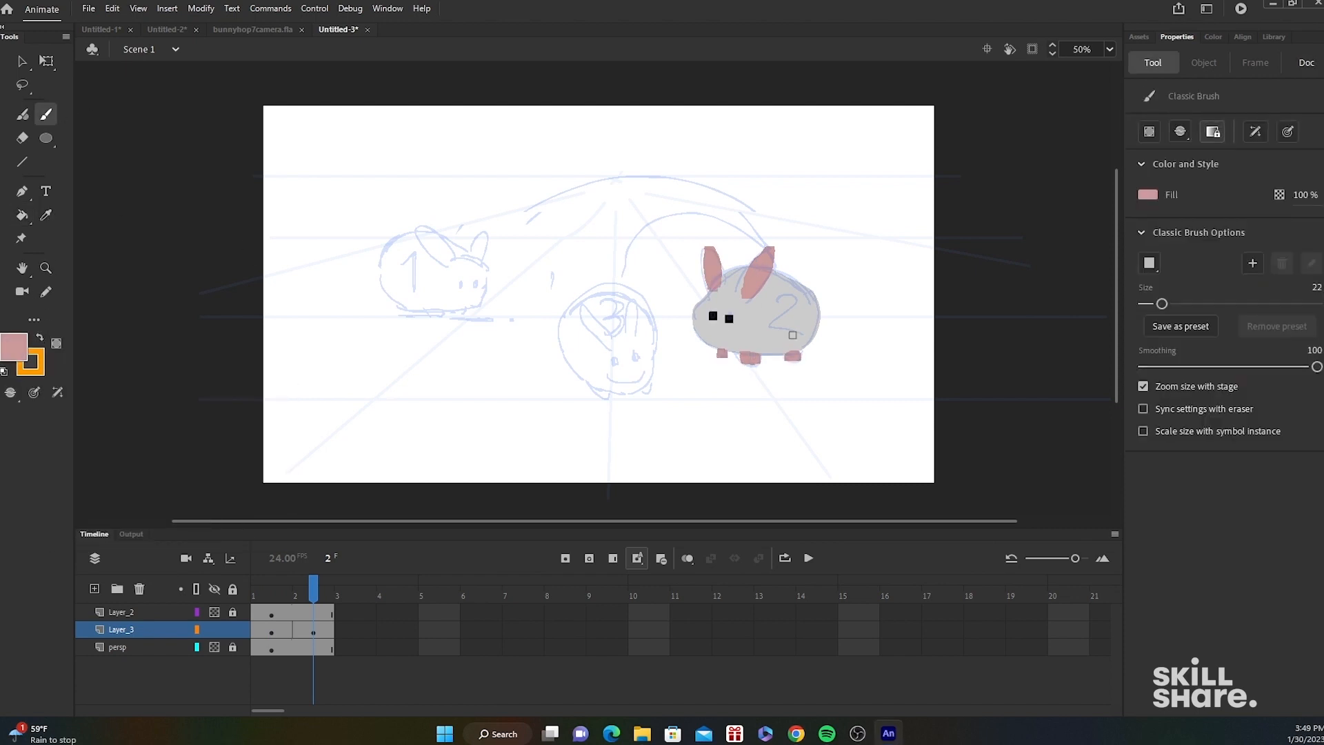
- Paint a round darker gray tail on bunny 1 in frame 1 and on bunny 2 in frame 2
drag(386, 232, 379, 245)
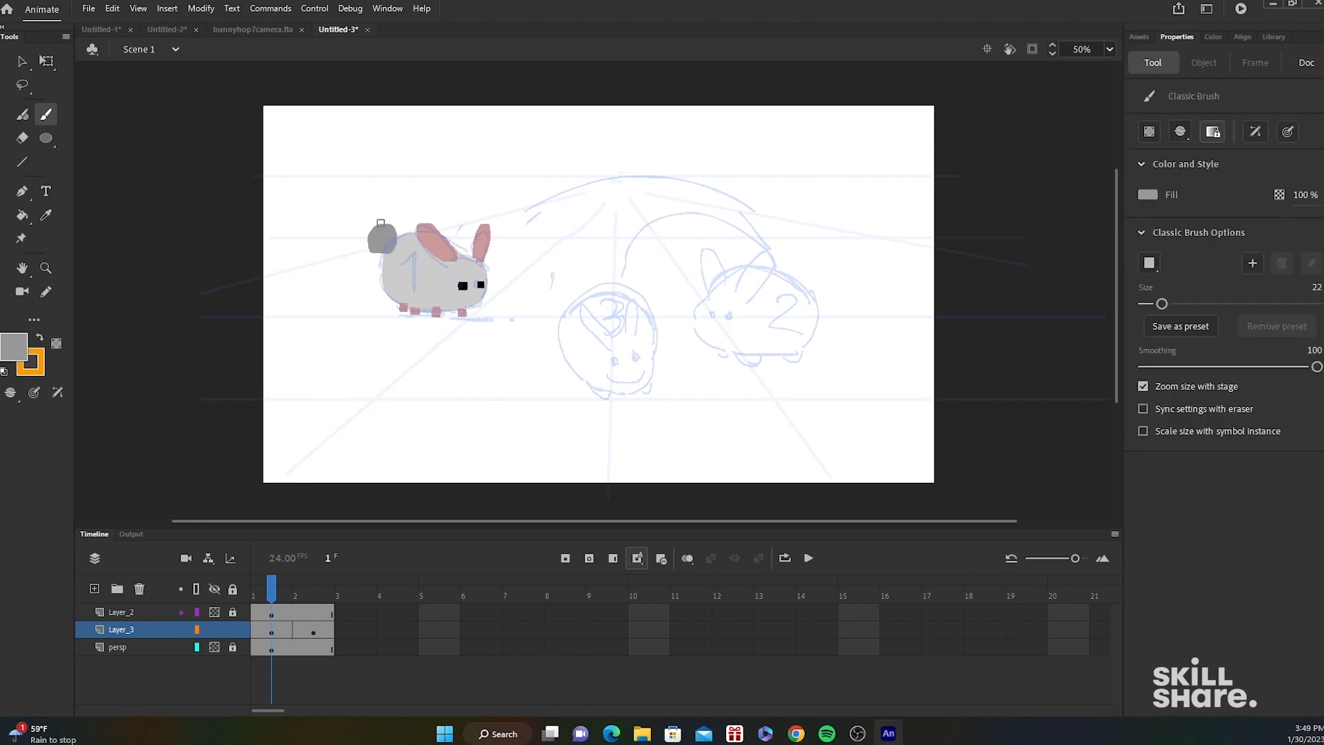
drag(271, 595, 313, 595)
drag(812, 288, 817, 298)
- Paint bunny 3 on frame 3 with a light gray body and two dusty pink #CC9999 ears
mouse_move(573, 334)
mouse_down()
mouse_move(643, 312)
mouse_move(573, 338)
mouse_move(599, 385)
mouse_move(640, 376)
mouse_move(568, 316)
mouse_move(621, 300)
mouse_move(595, 372)
mouse_move(628, 370)
mouse_move(627, 331)
mouse_up()
mouse_move(579, 310)
mouse_down()
mouse_move(609, 344)
mouse_move(585, 315)
mouse_up()
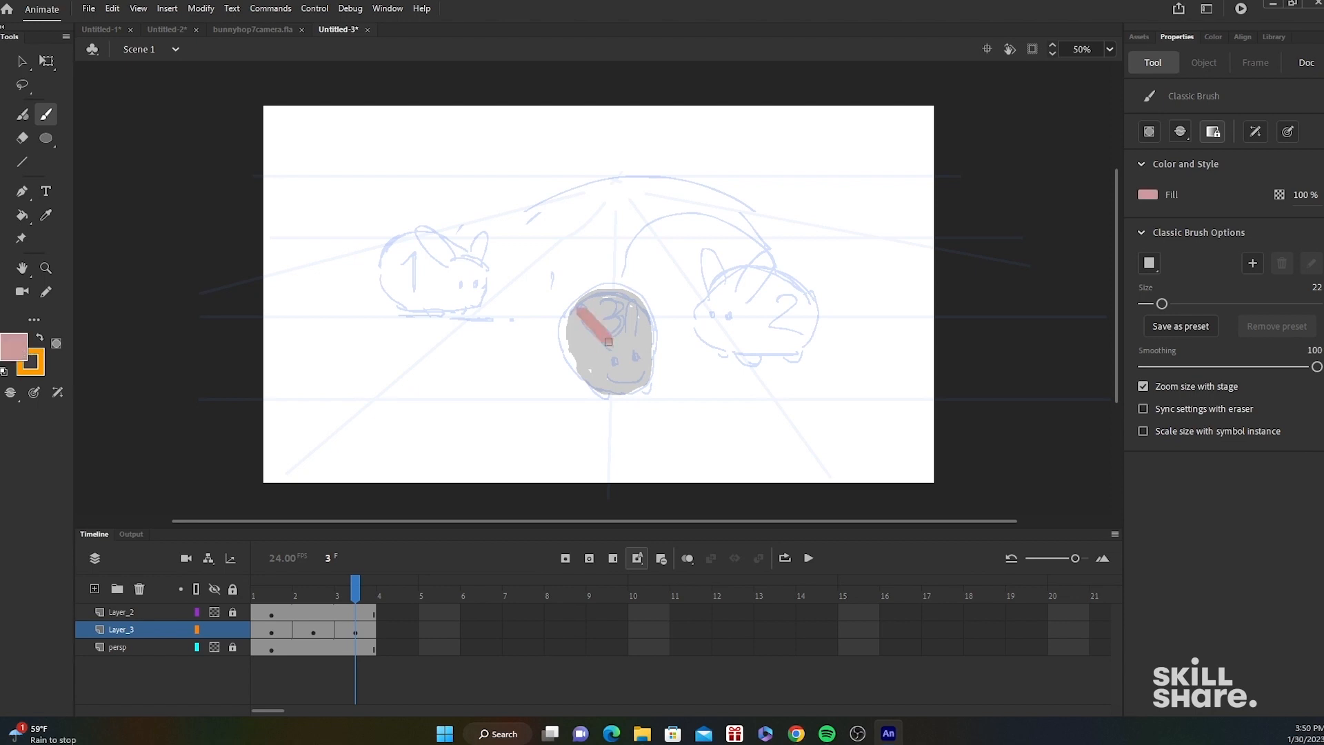
drag(634, 309, 632, 344)
- Finish the face of bunny 3 with two black eyes, and add its pink feet and darker gray tail
click(15, 347)
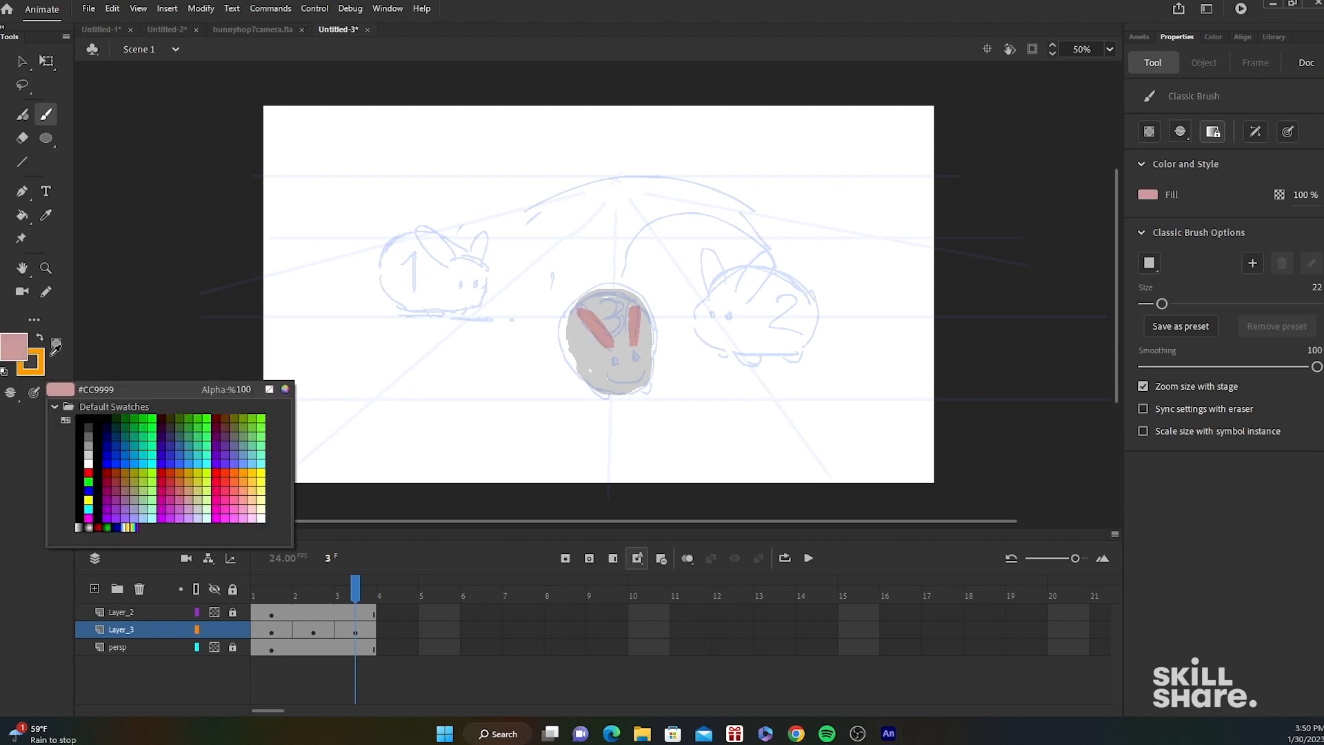
click(98, 422)
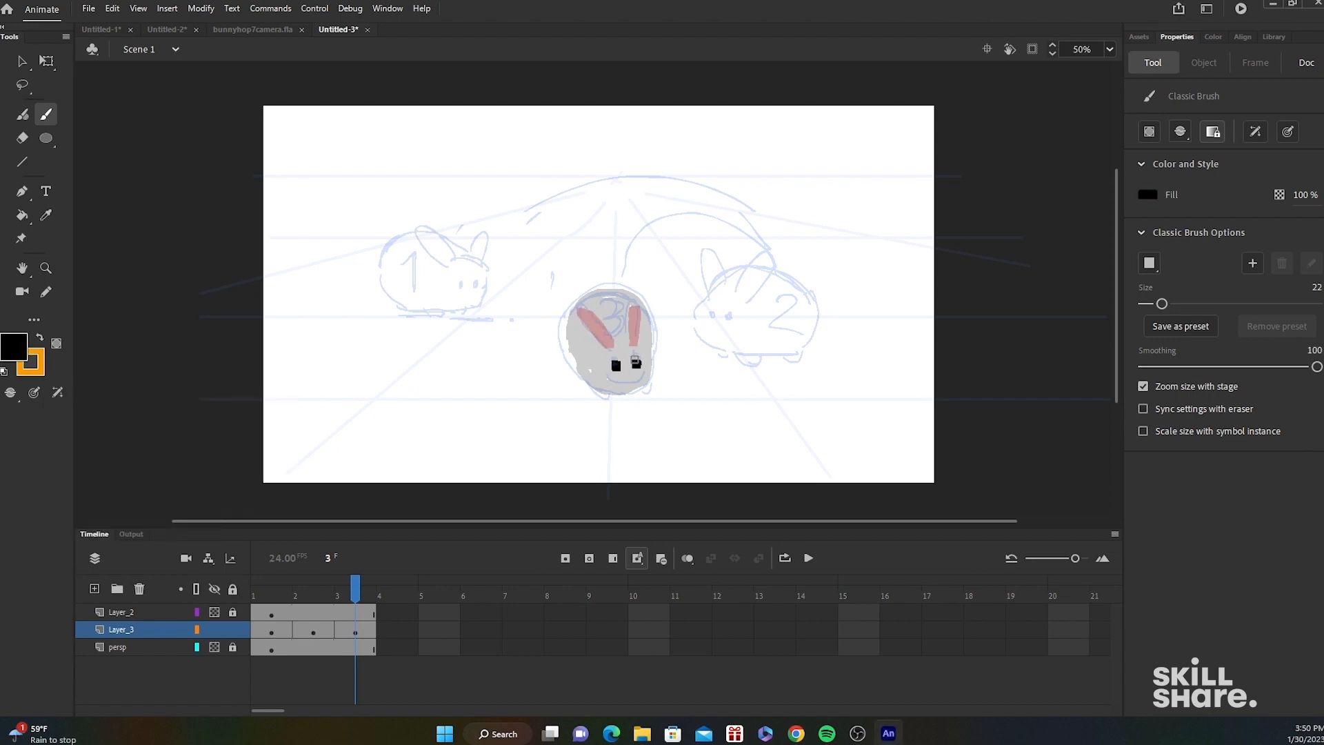
click(636, 364)
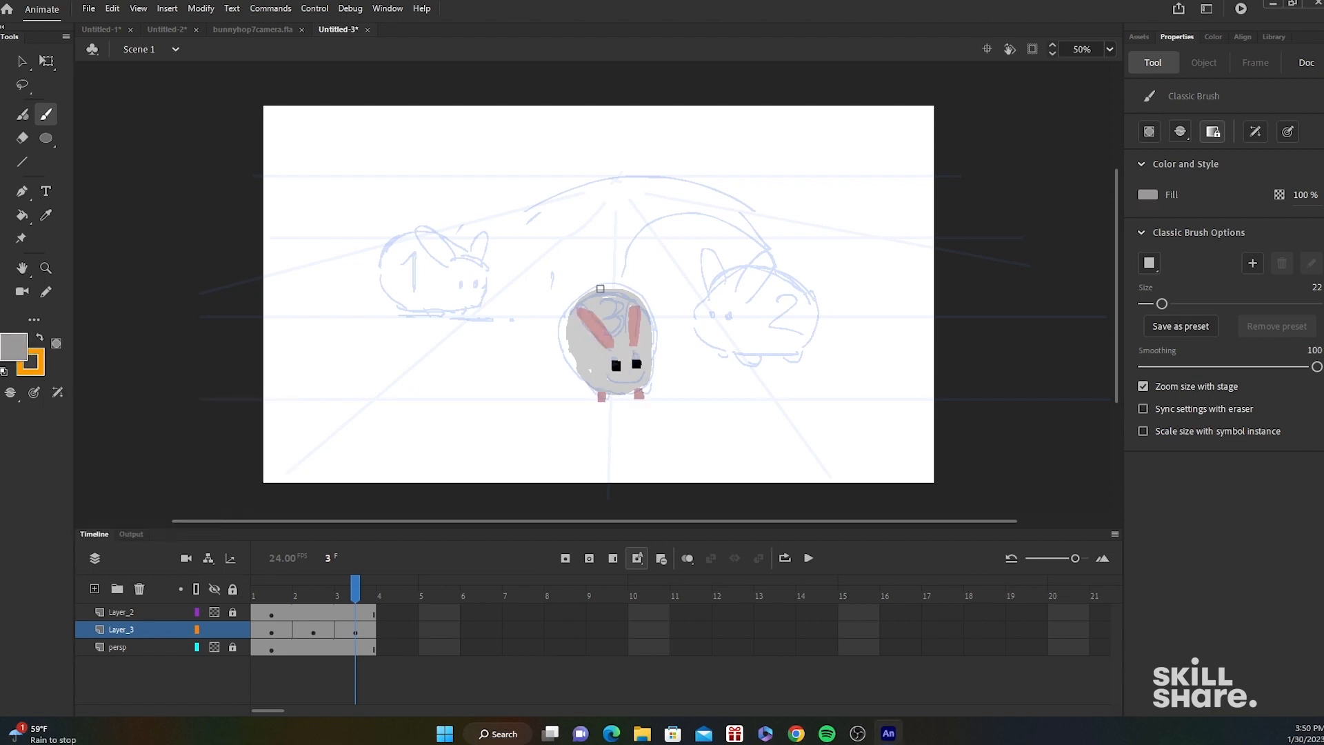
drag(602, 288, 610, 281)
- Insert a frame after the bunny 1 pose on frame 1 and make frame 2 of Layer_3 a blank keyframe
mouse_move(355, 583)
mouse_down()
mouse_move(314, 583)
mouse_move(410, 585)
mouse_move(214, 628)
mouse_move(253, 612)
mouse_up()
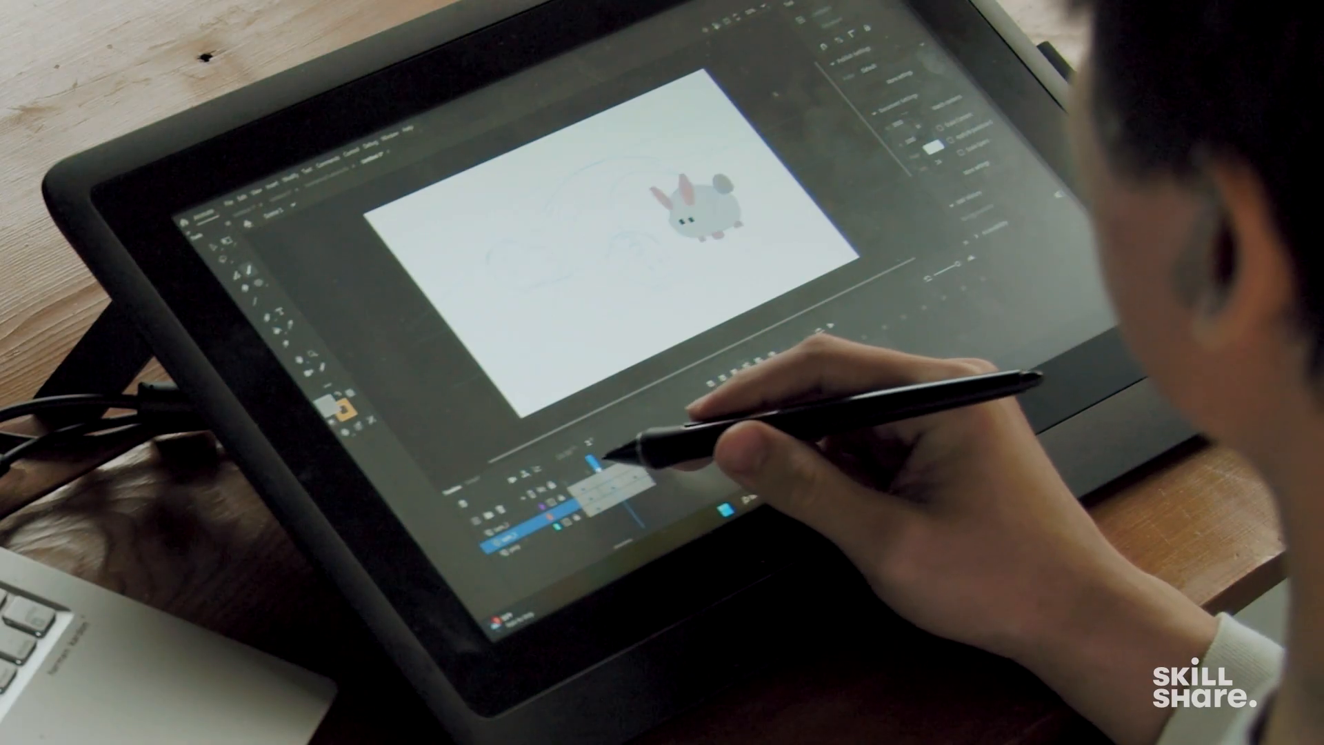
click(614, 451)
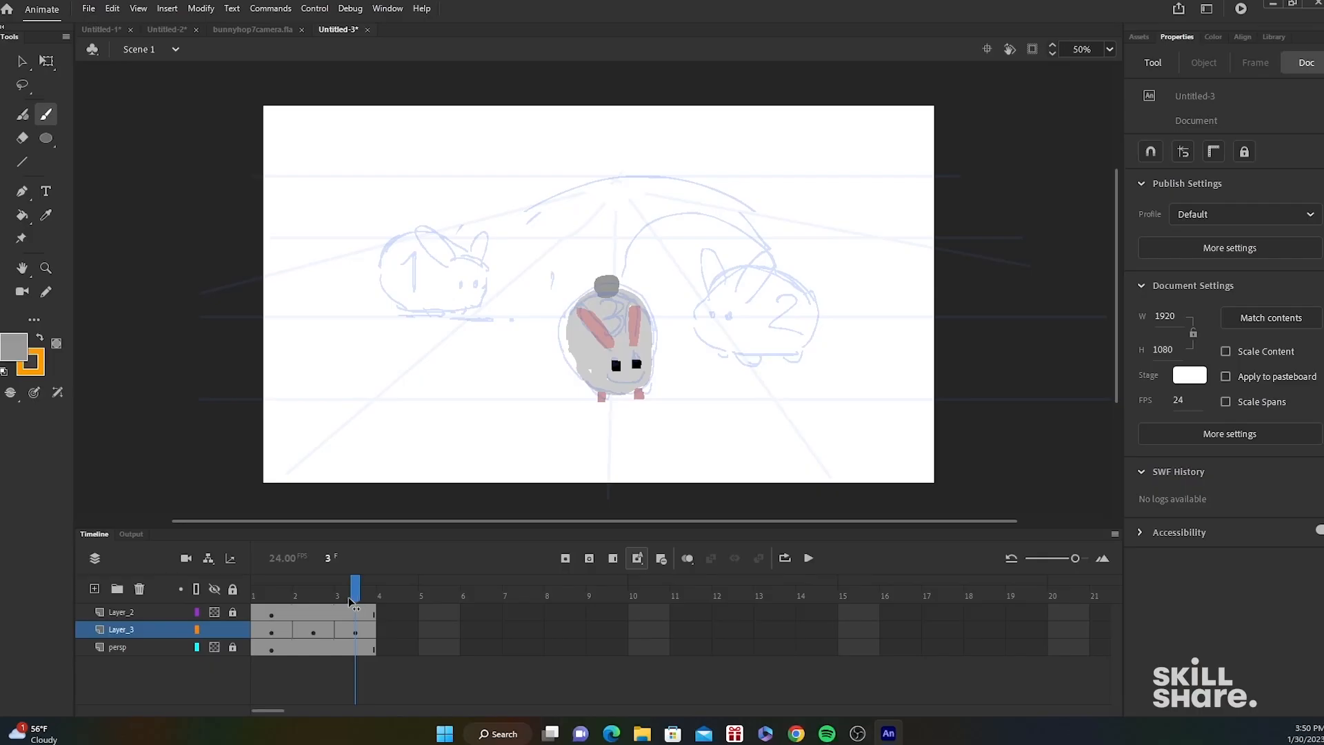
click(268, 634)
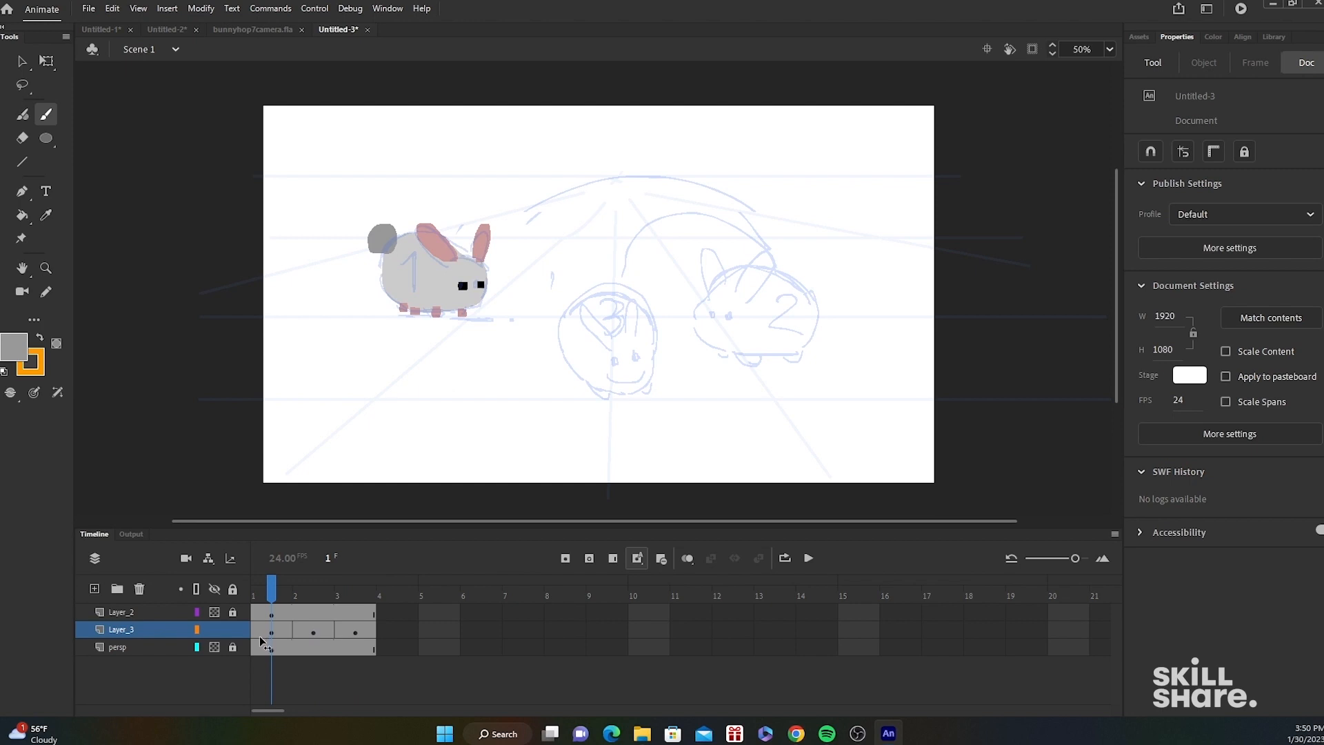
click(313, 629)
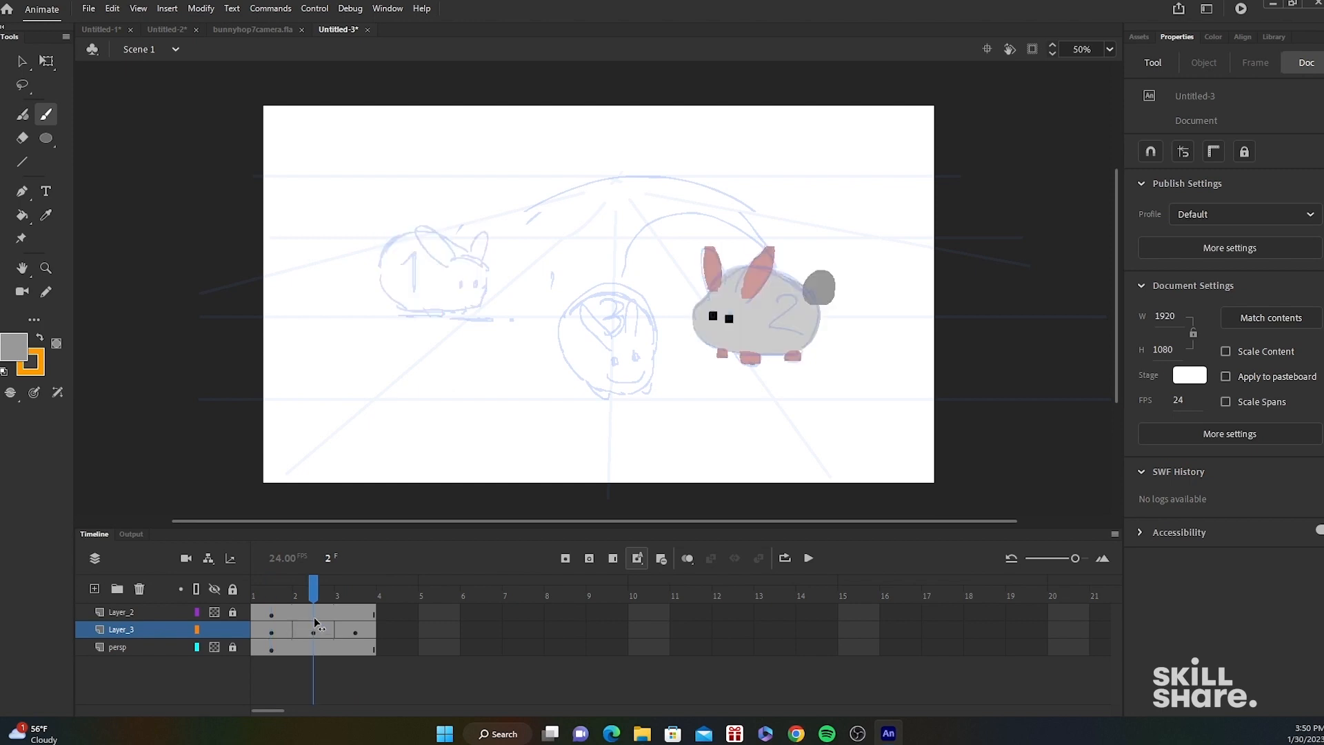
drag(316, 600, 274, 607)
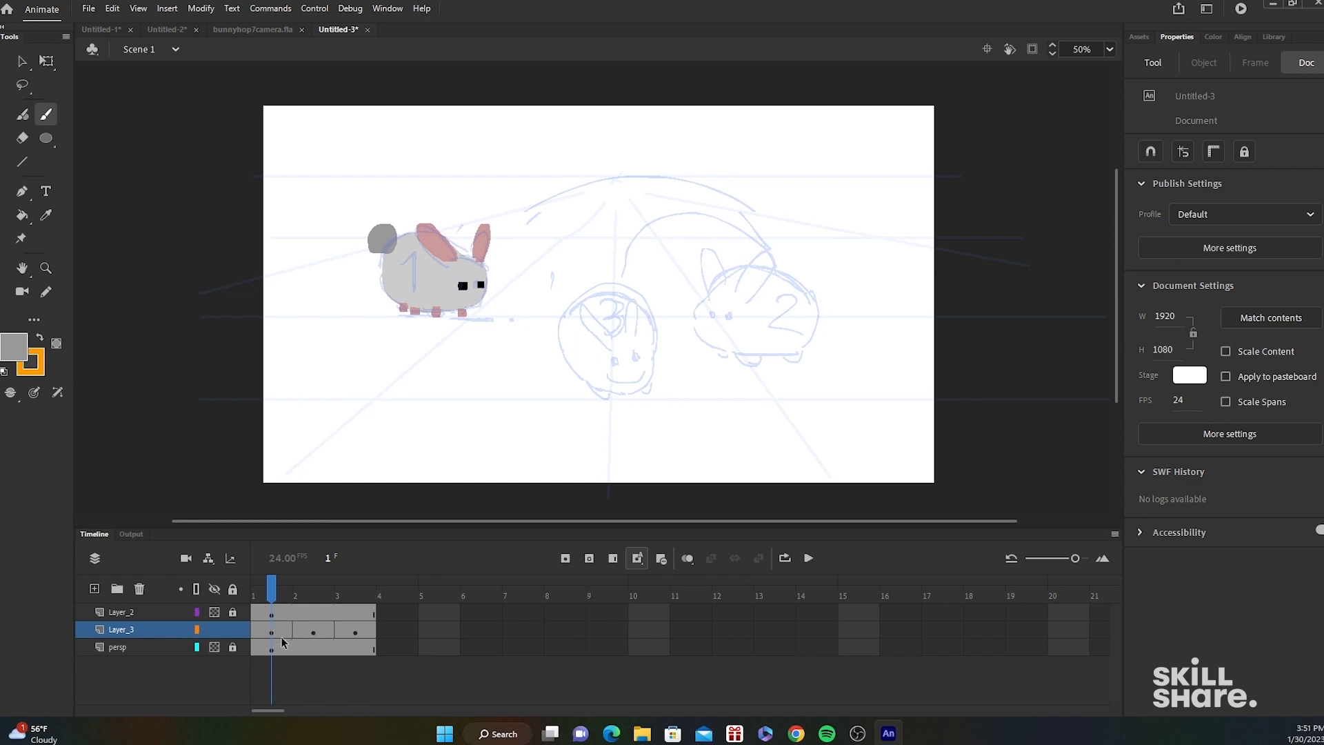
click(611, 557)
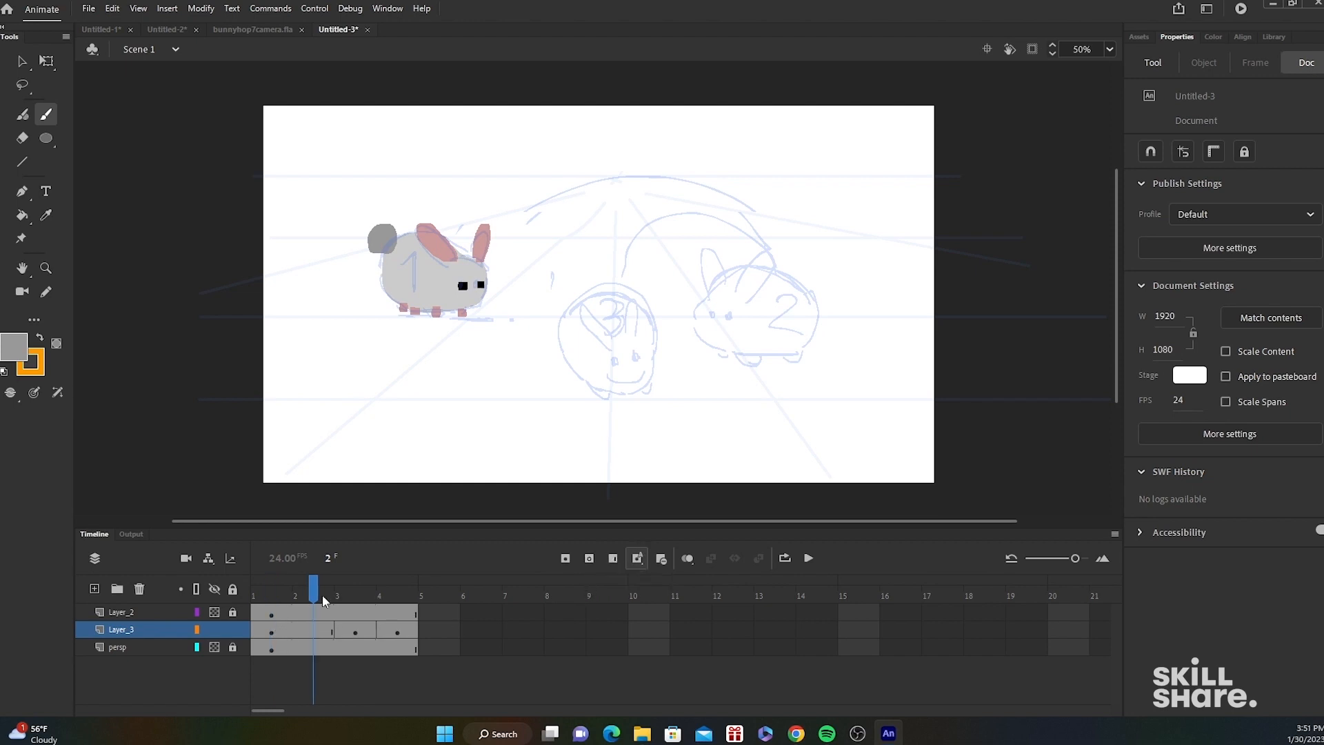
click(304, 631)
click(314, 633)
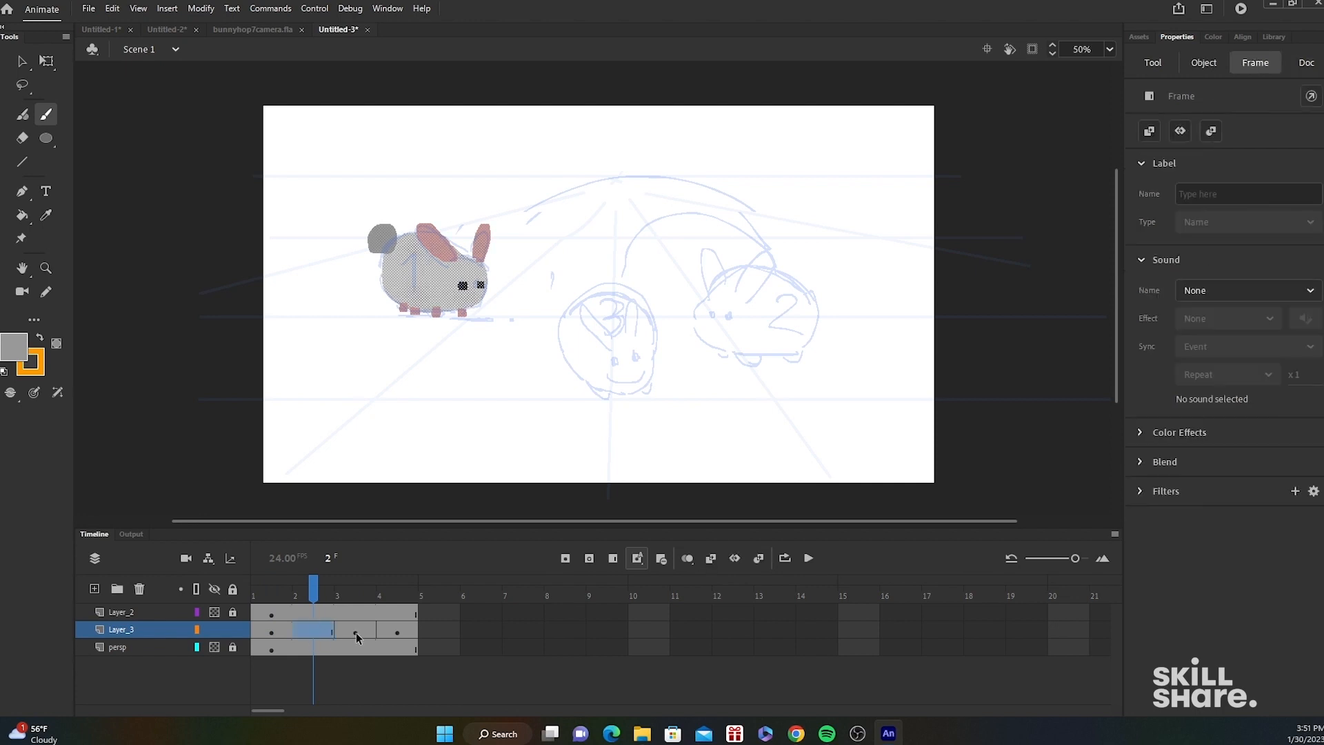
click(591, 558)
- Turn on onion skinning at frame 2 and limit its range to one frame before and one after
drag(311, 591, 295, 638)
click(687, 558)
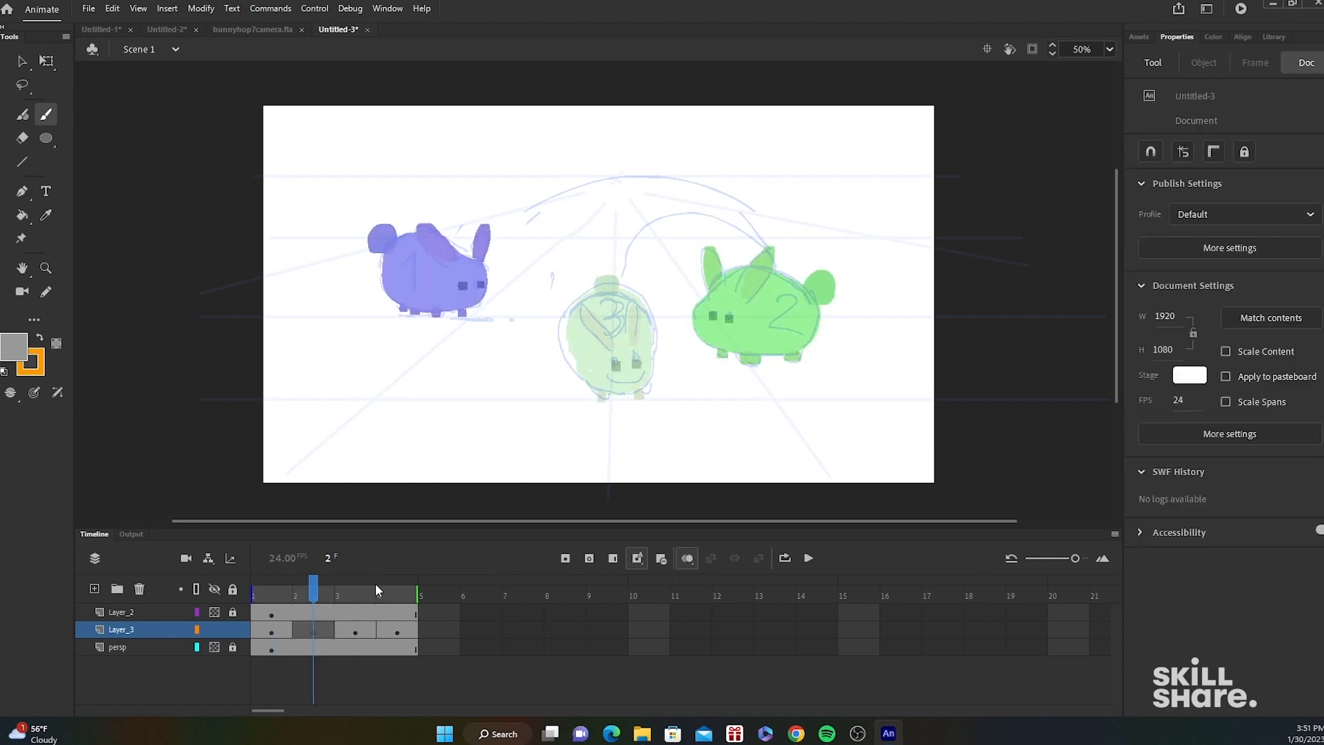
drag(420, 593, 362, 608)
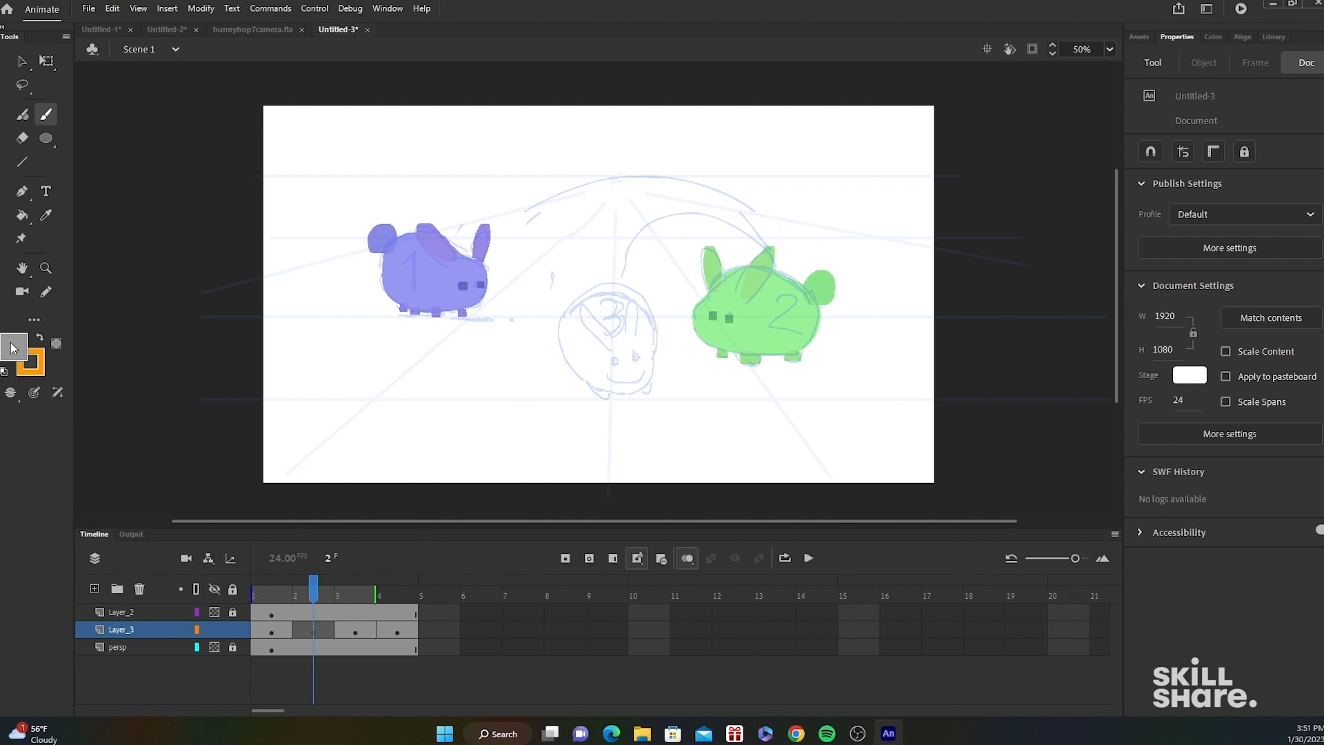
- Paint a stretched light gray body for the mid-air bunny on frame 2, along the hop arc between bunnies 1 and 2
click(16, 349)
click(66, 420)
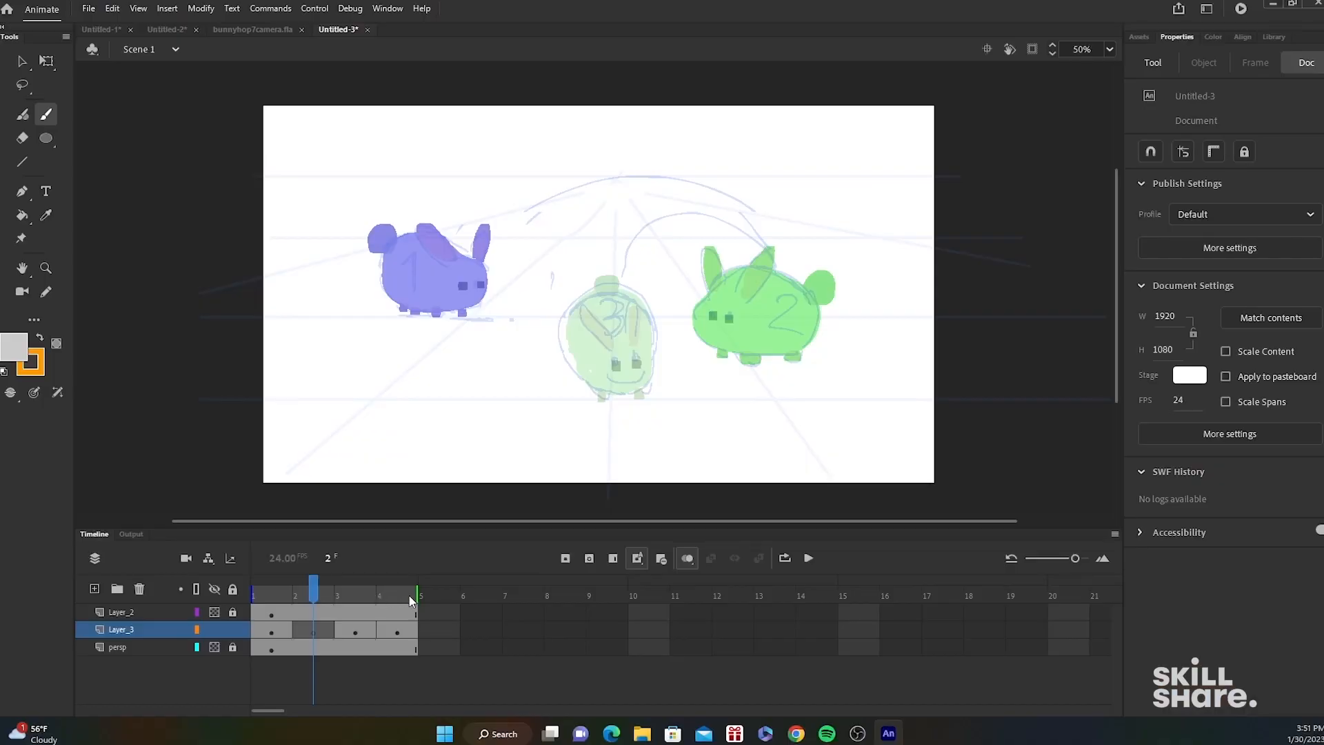
drag(413, 600, 356, 602)
drag(359, 602, 415, 598)
drag(416, 598, 364, 604)
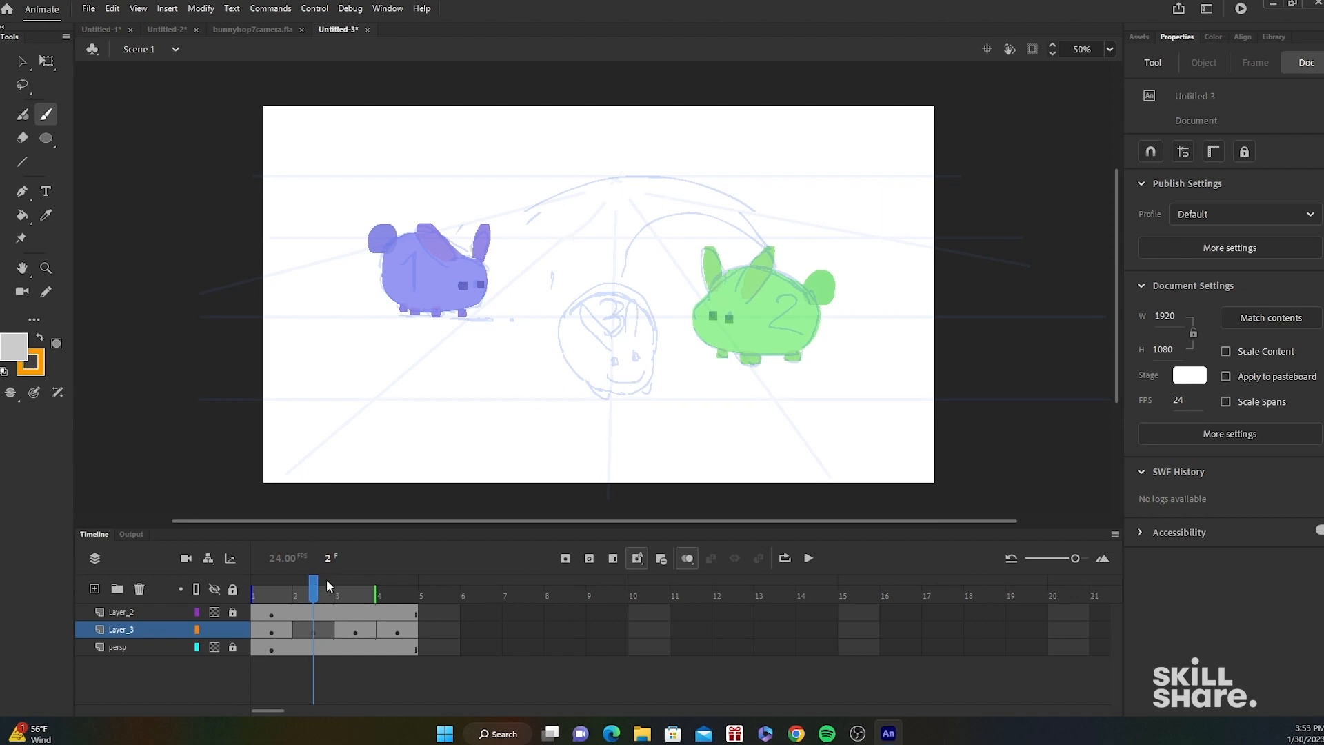
mouse_move(315, 594)
mouse_down()
mouse_move(354, 598)
mouse_move(240, 631)
mouse_move(354, 611)
mouse_move(304, 602)
mouse_up()
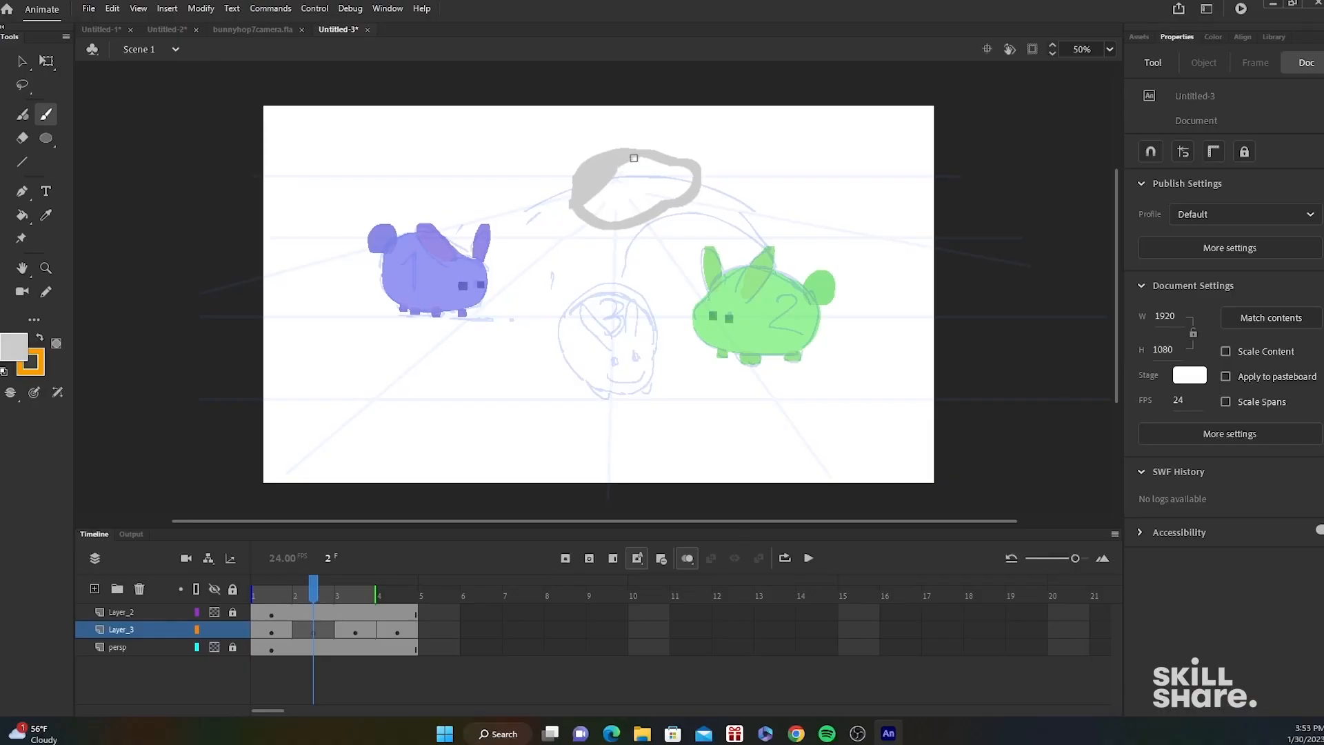
mouse_move(601, 181)
mouse_down()
mouse_move(613, 200)
mouse_move(679, 171)
mouse_move(598, 216)
mouse_up()
- Sample the pink from the ear of bunny 1 and paint ears and feet on the mid-air bunny in frame 2
click(271, 629)
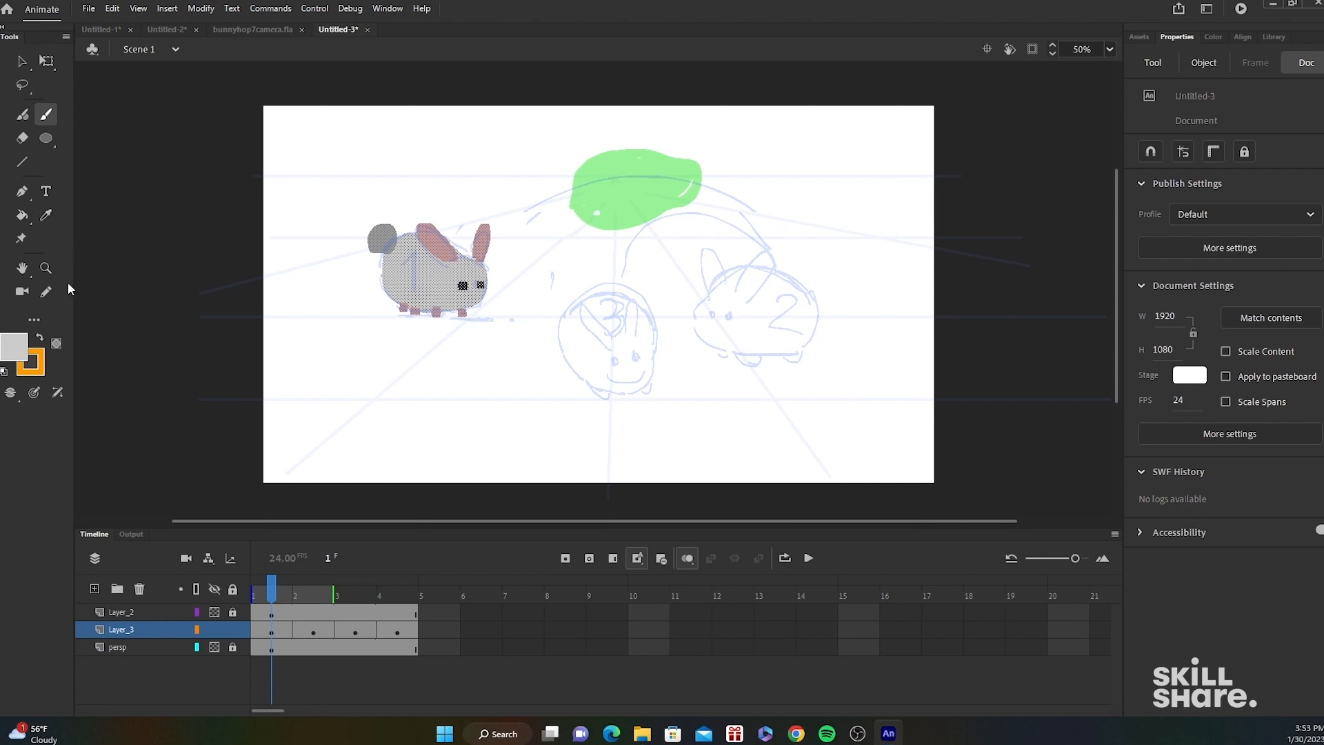
key(v)
click(250, 227)
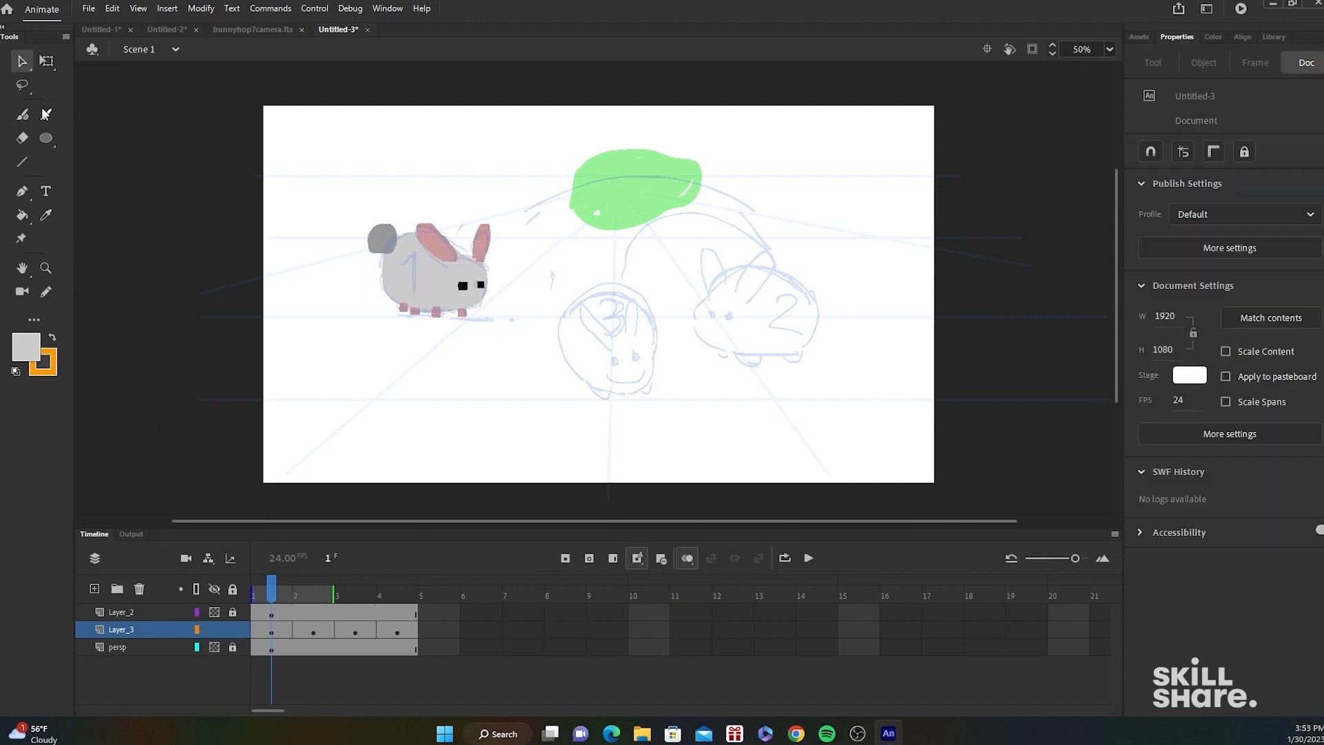
click(45, 215)
click(440, 236)
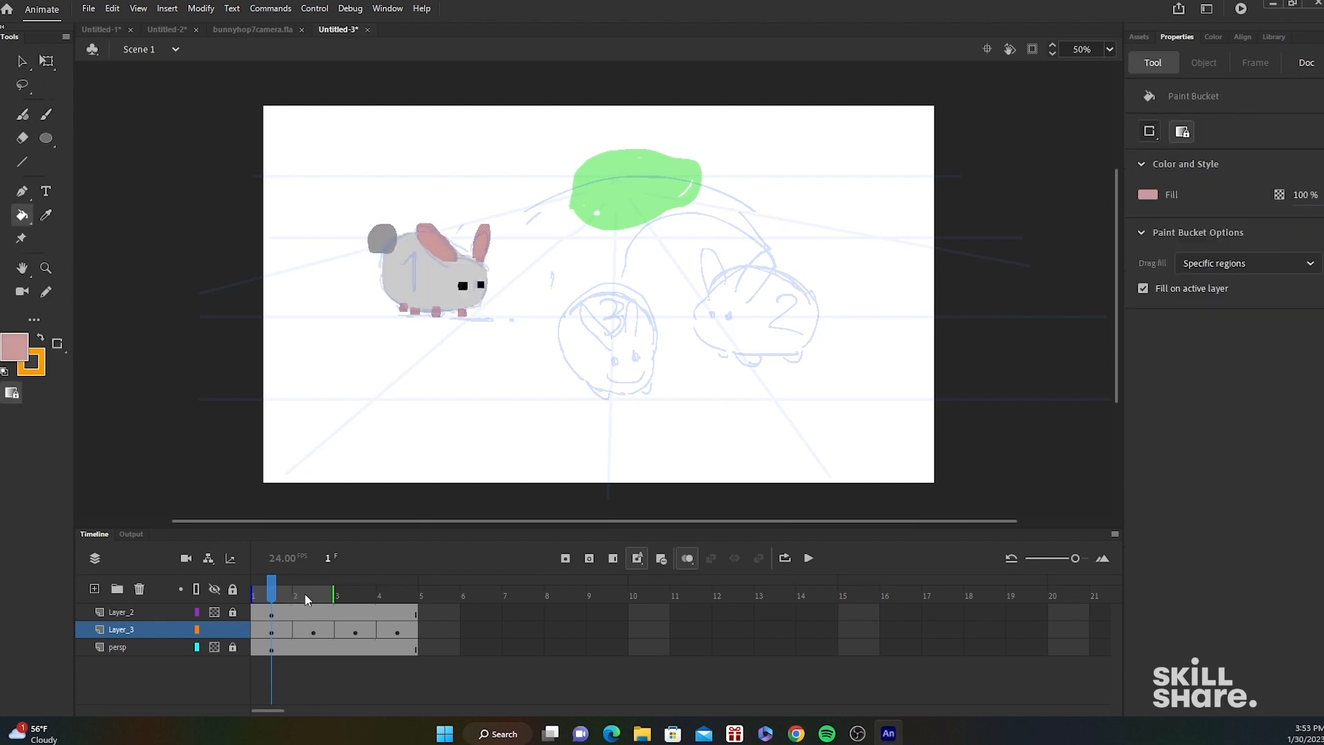
click(310, 597)
click(41, 113)
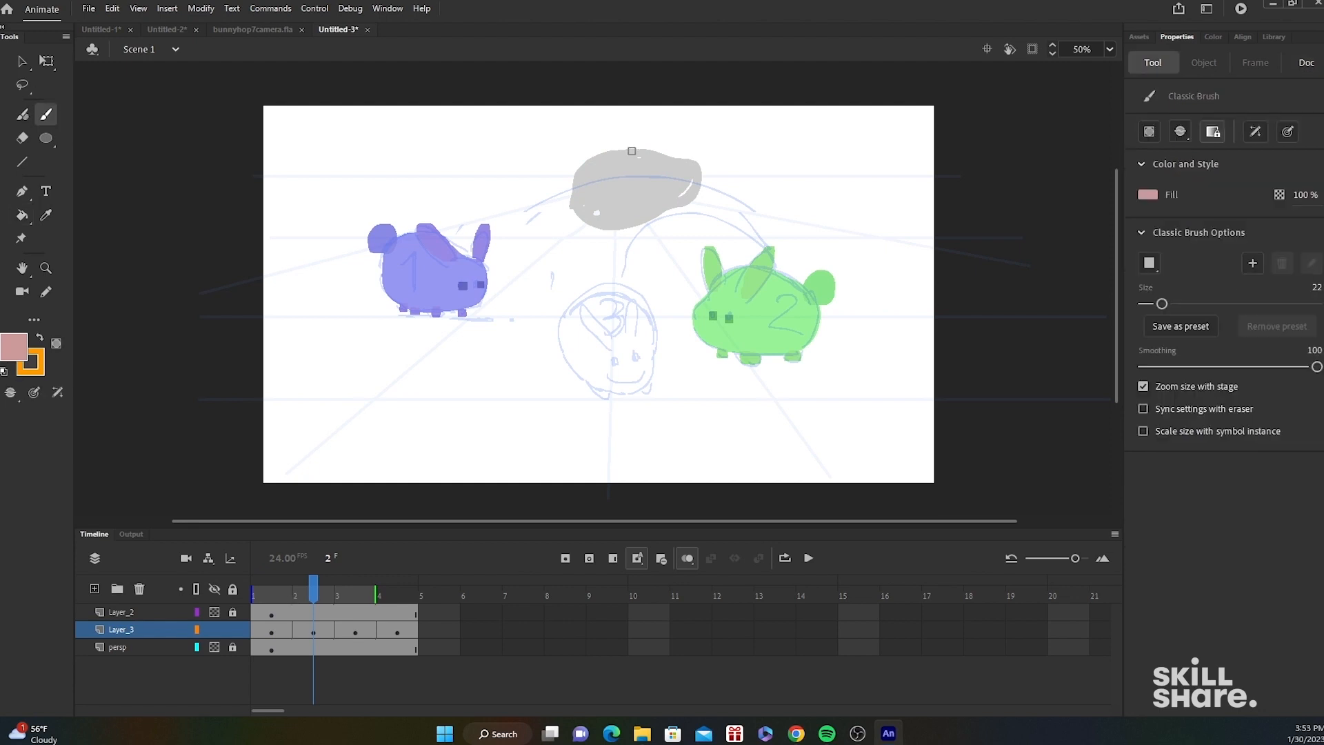
mouse_move(665, 165)
mouse_down()
mouse_move(630, 148)
mouse_move(671, 148)
mouse_up()
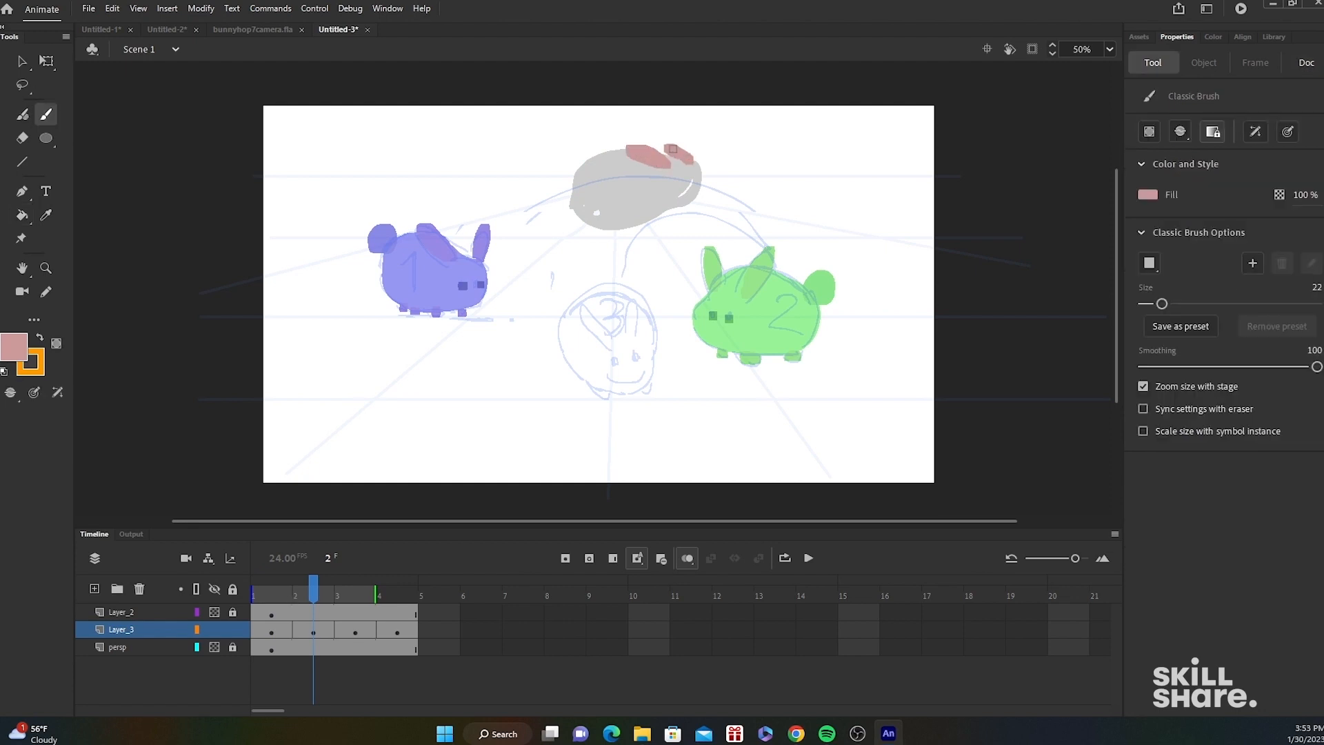
drag(677, 209, 677, 209)
drag(591, 221, 581, 225)
- Set the brush fill to black for the mid-air bunny's two eyes, and paint its darker gray tail
click(17, 350)
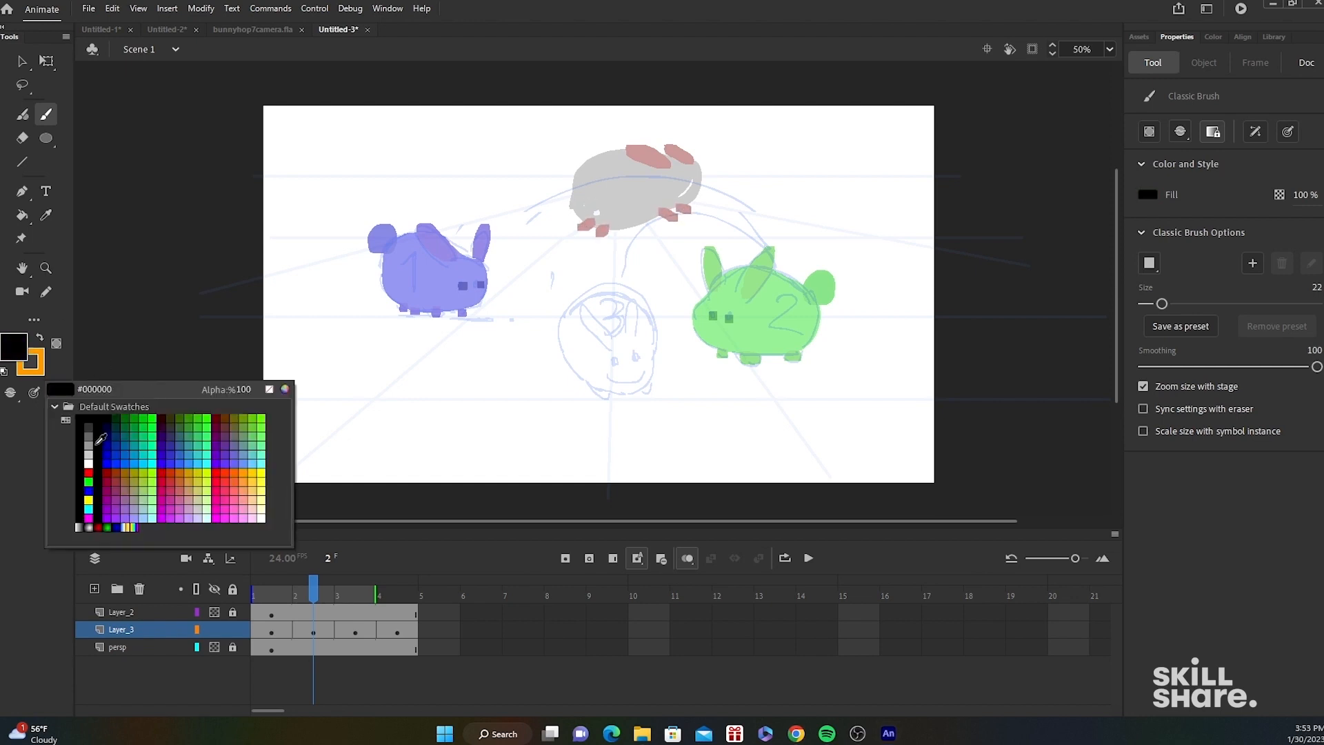
click(101, 424)
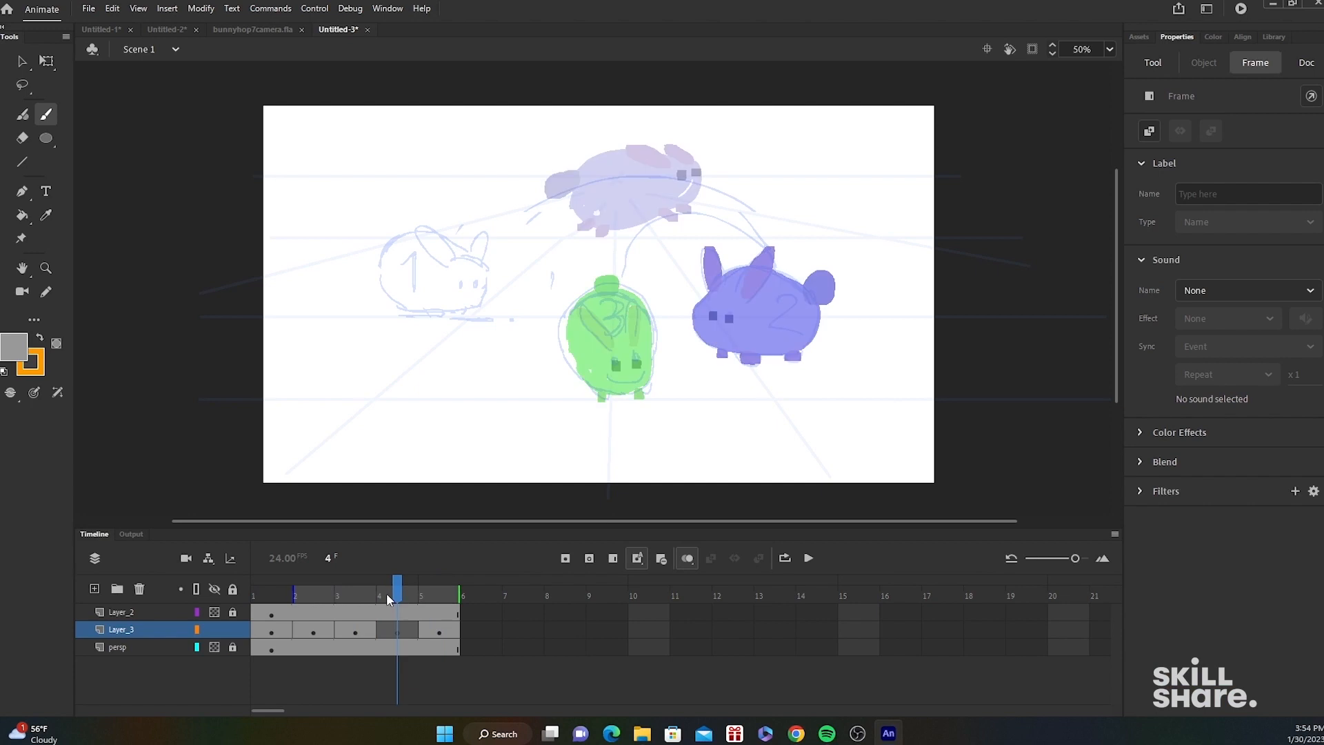
- Compare the bunny poses around the blank frame 4 with onion skinning on and off, adjusting the onion skin range
click(387, 595)
drag(387, 595, 358, 594)
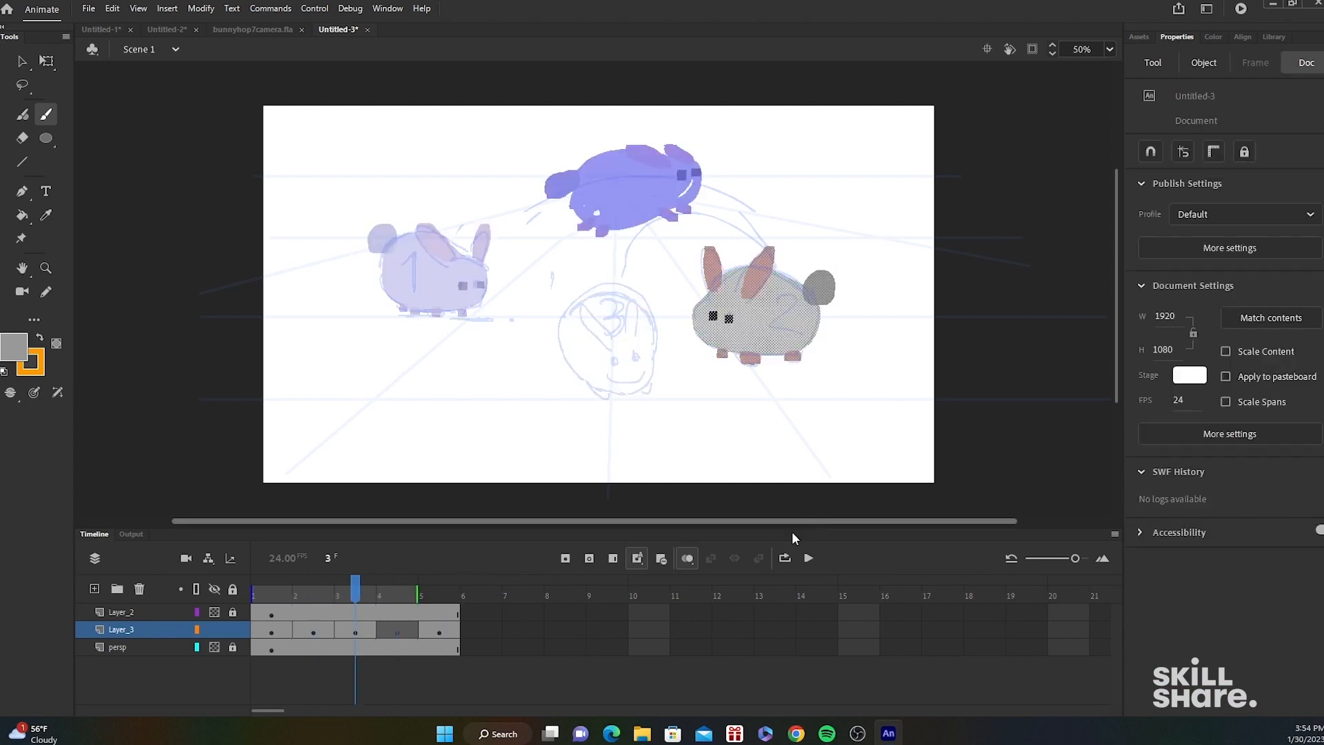
click(688, 558)
click(442, 593)
drag(461, 586, 412, 629)
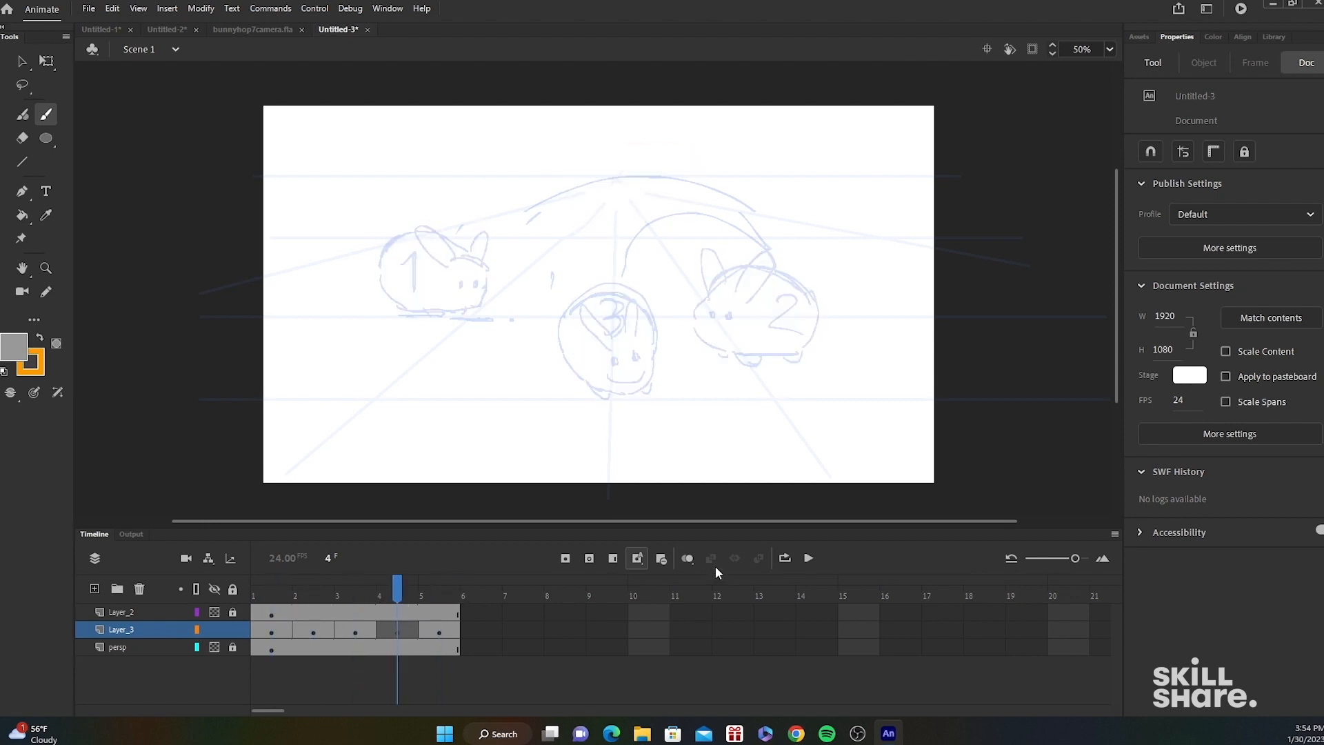
click(688, 558)
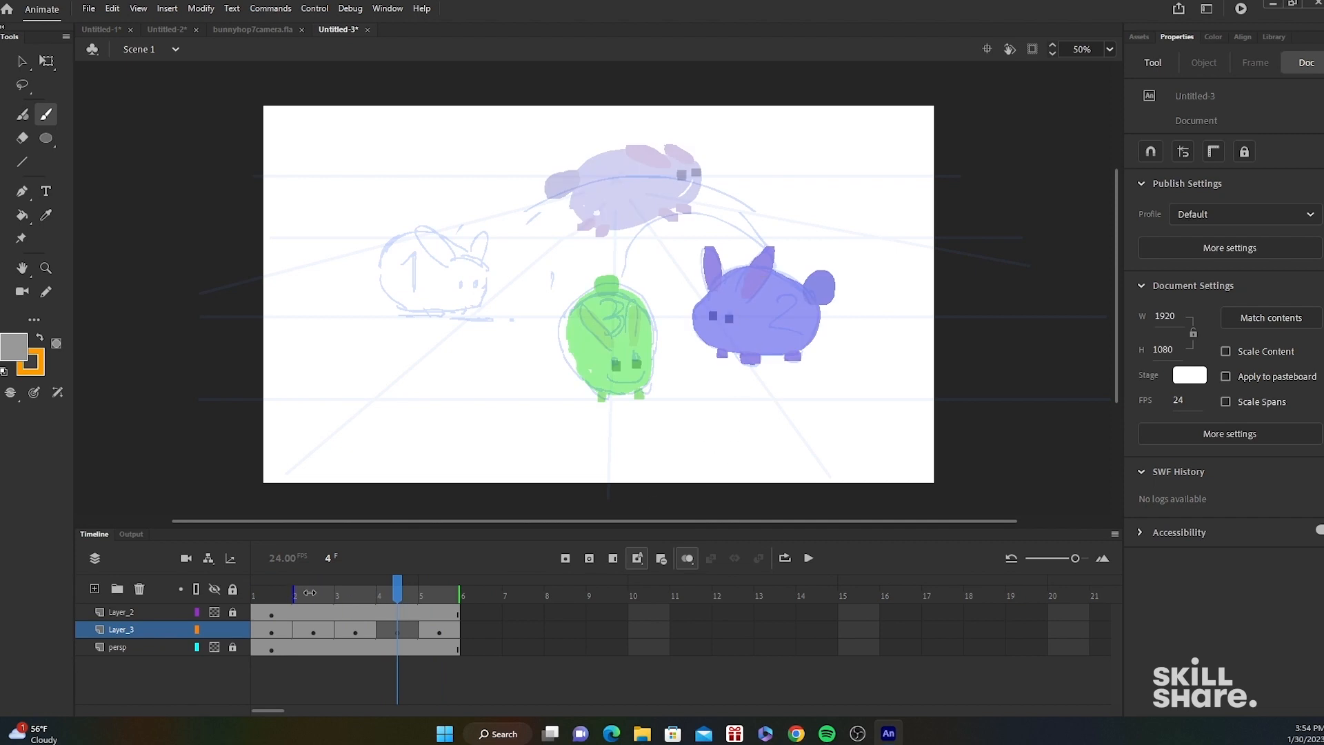
drag(310, 593, 440, 597)
click(688, 558)
click(406, 599)
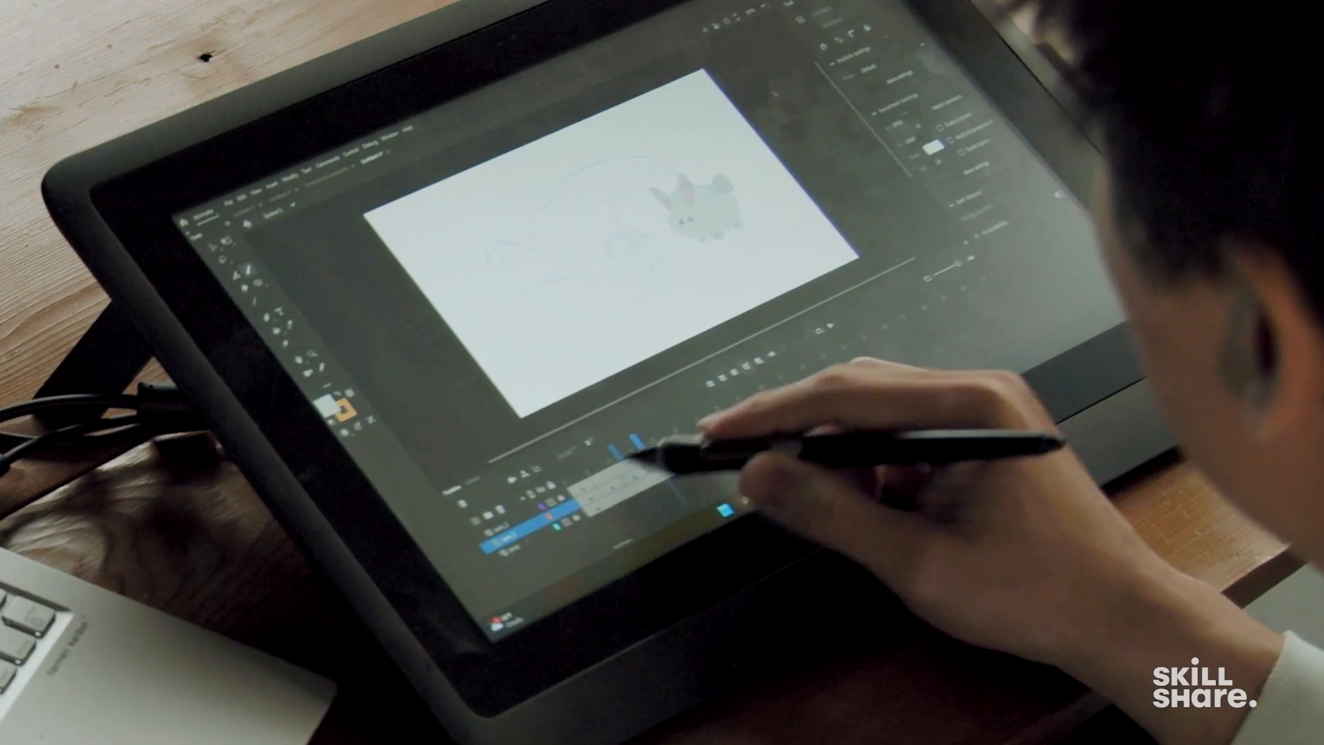
mouse_move(633, 455)
mouse_down()
mouse_move(689, 428)
mouse_move(636, 469)
mouse_move(674, 444)
mouse_move(656, 455)
mouse_up()
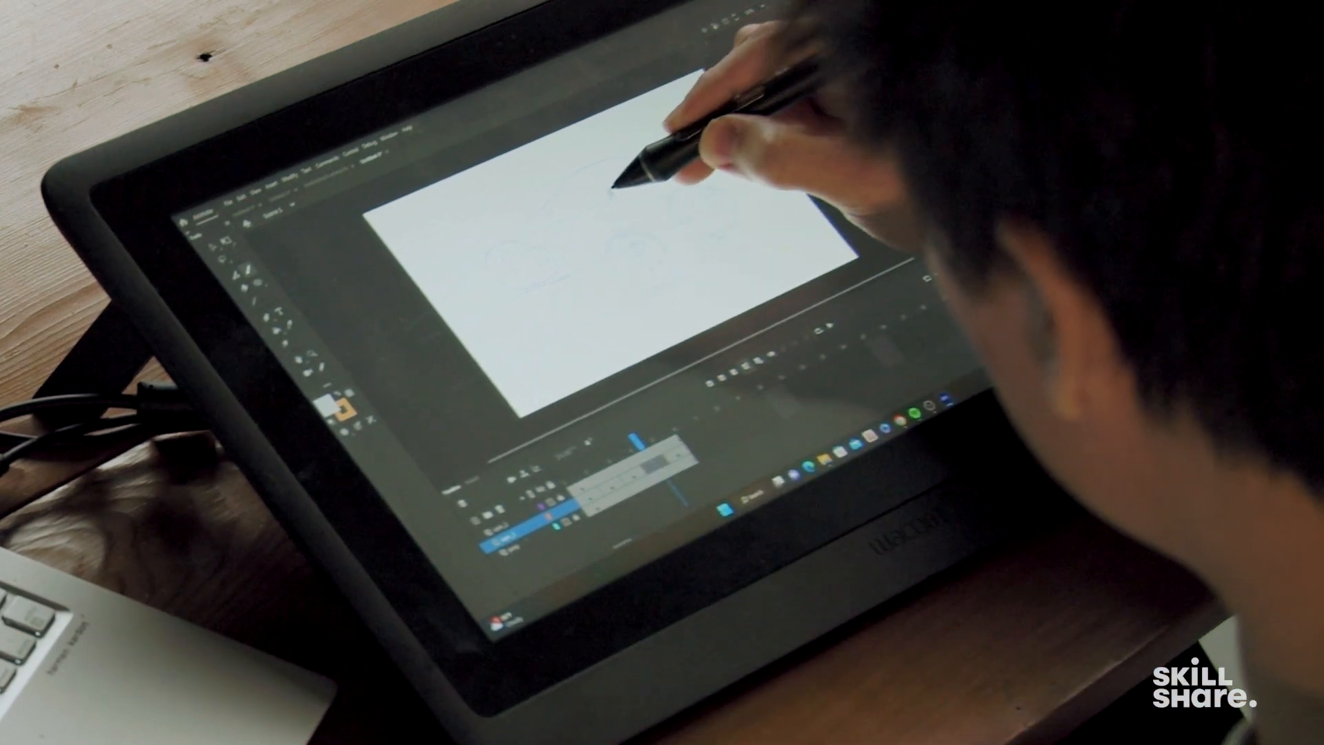
- Paint the light gray body of the mid-air bunny on frame 4, along the hop arc between bunnies 2 and 3, and fill it
mouse_move(608, 194)
mouse_down()
mouse_move(631, 167)
mouse_move(654, 173)
mouse_move(662, 200)
mouse_up()
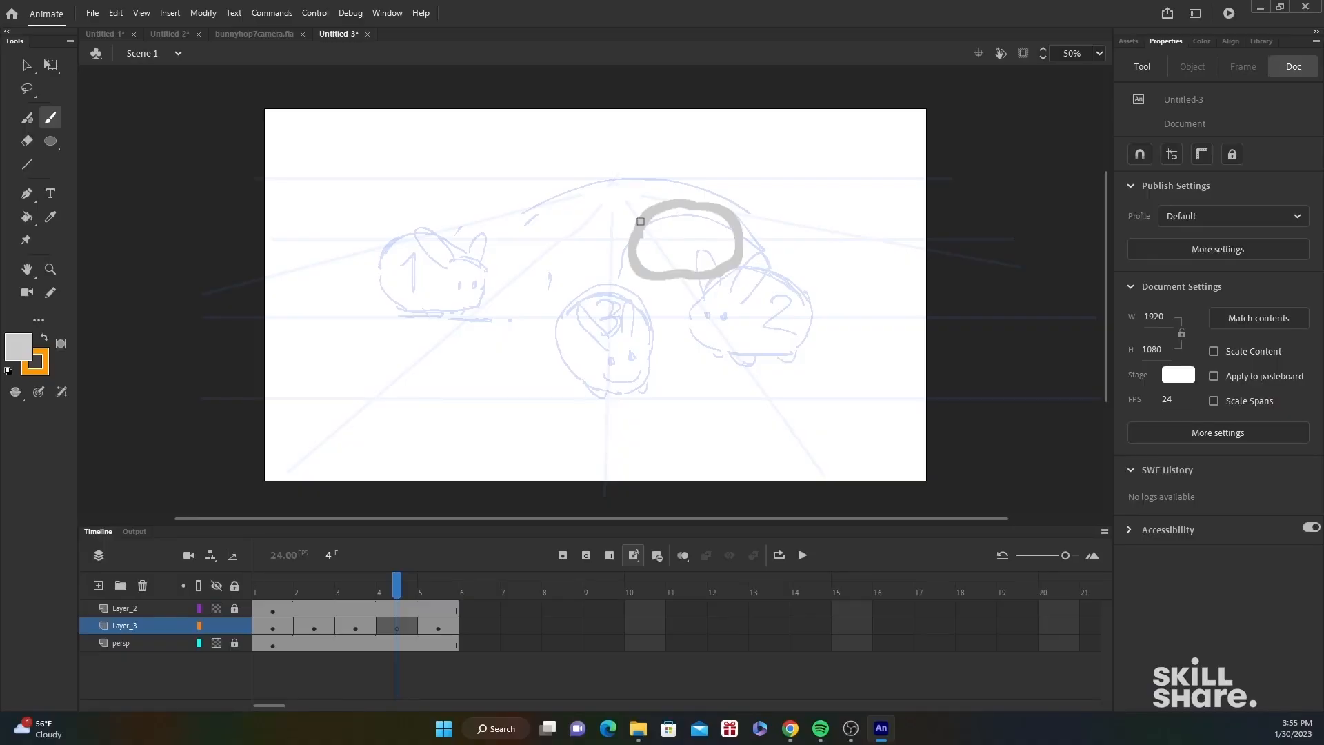
key(k)
click(725, 231)
- Paint ears and feet in pink #CC9999 on the mid-air bunny in frame 4, and change the brush fill for its eyes
key(b)
drag(678, 212, 698, 189)
drag(646, 224, 648, 192)
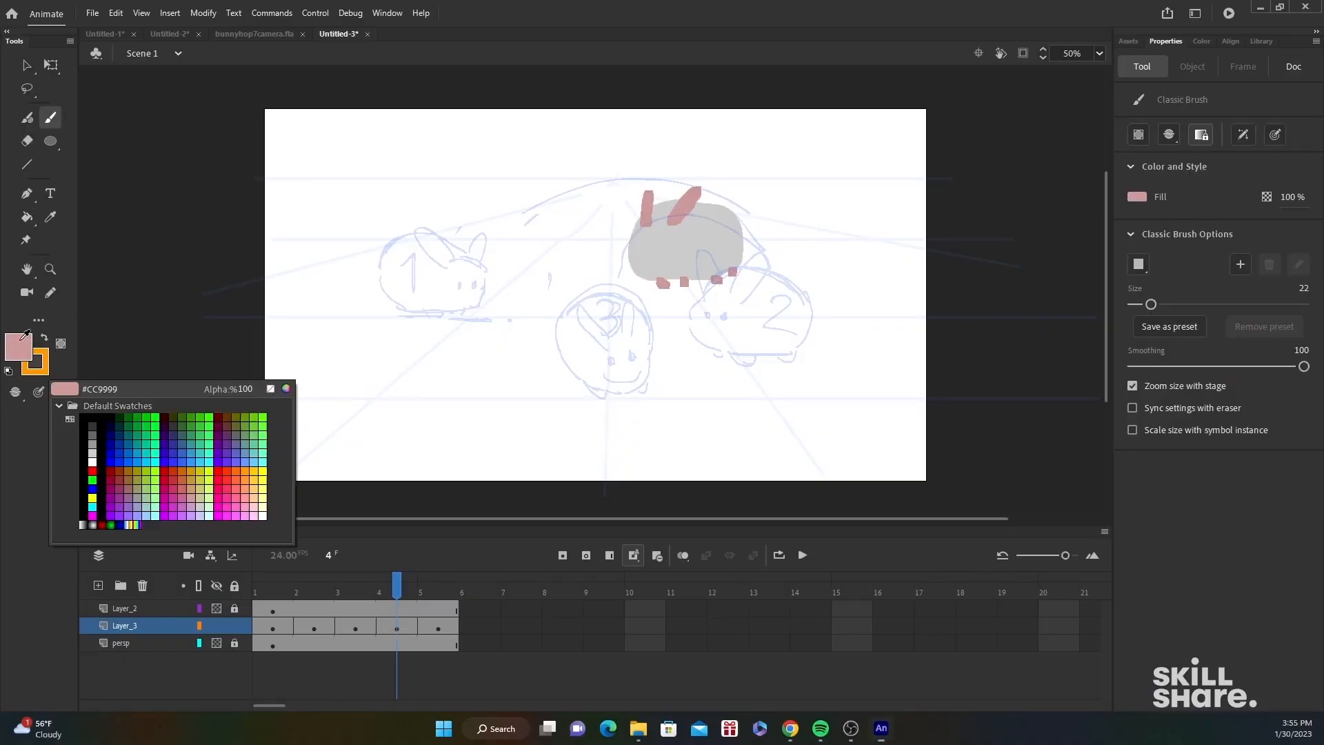
click(18, 347)
click(56, 397)
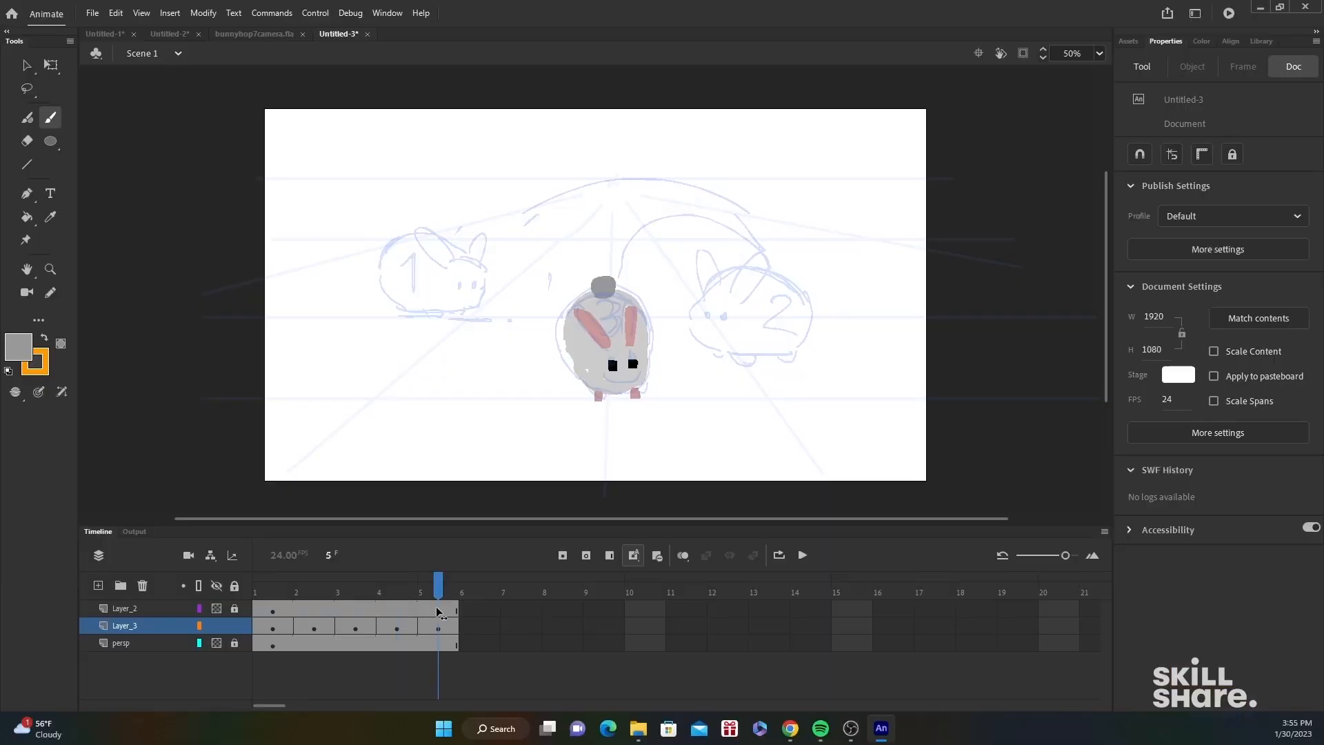
- Copy the bunny 1 keyframe from frame 1 of Layer_3 and paste it on frame 6
click(273, 627)
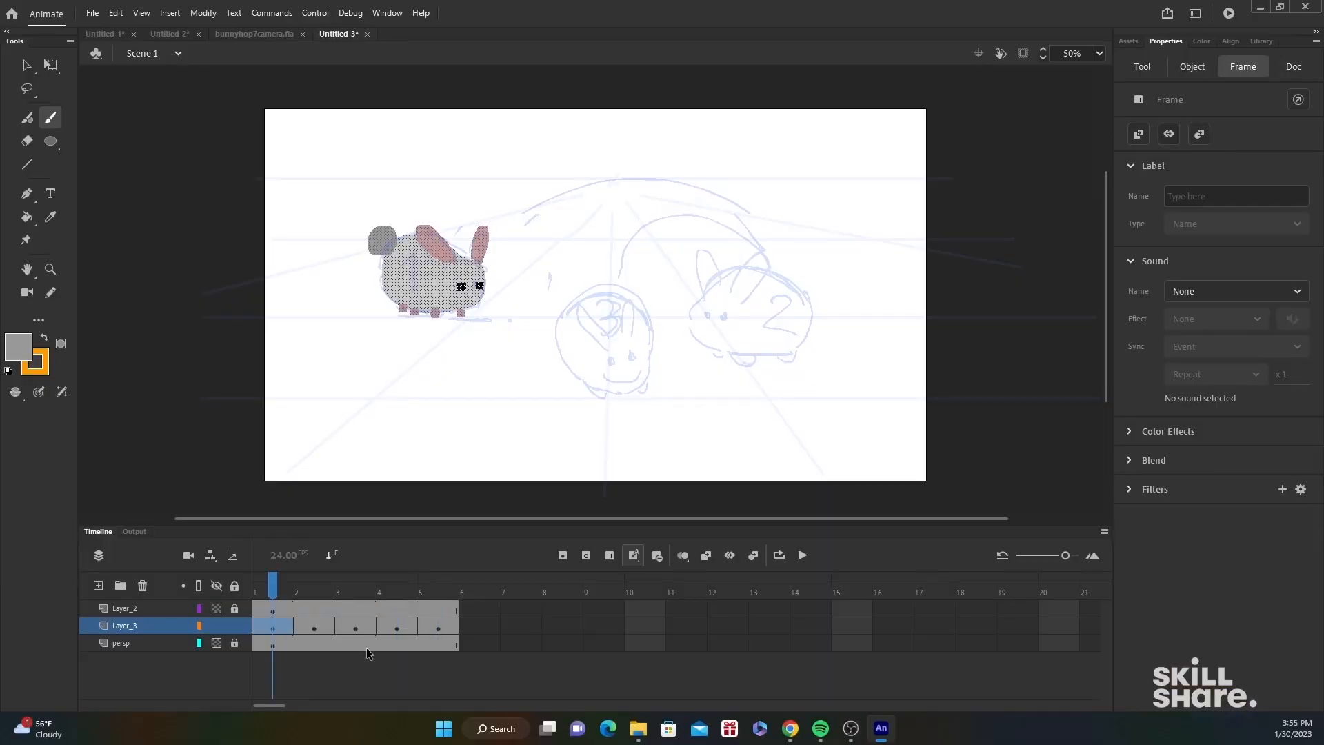
drag(273, 582, 246, 602)
click(278, 630)
right_click(281, 627)
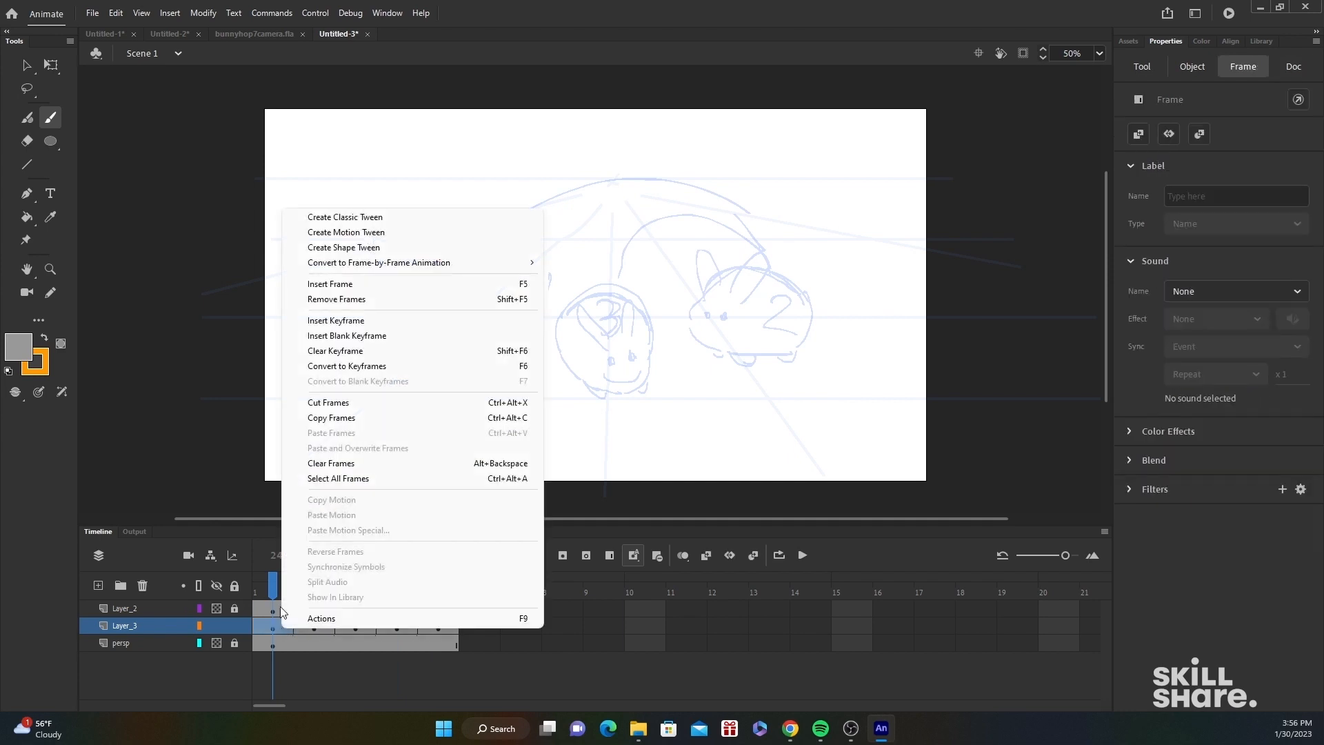
click(388, 416)
click(462, 629)
right_click(461, 630)
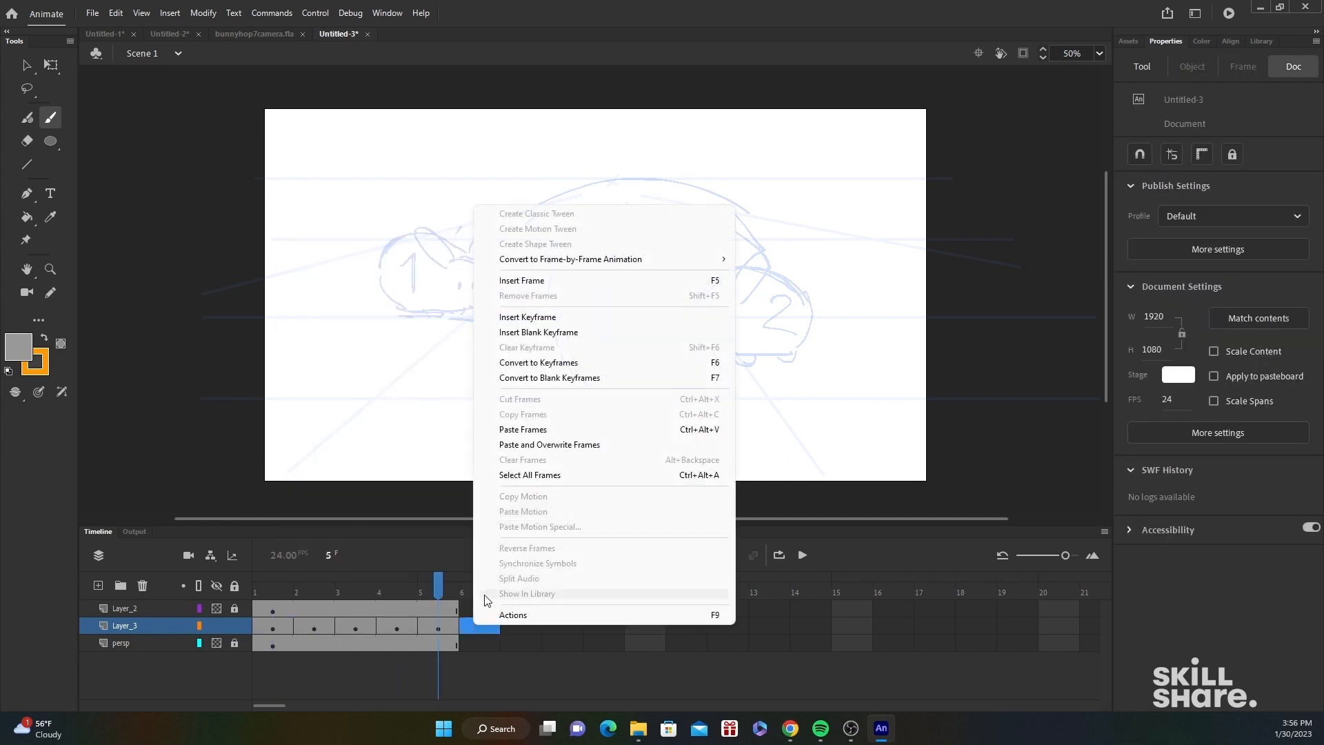
click(523, 429)
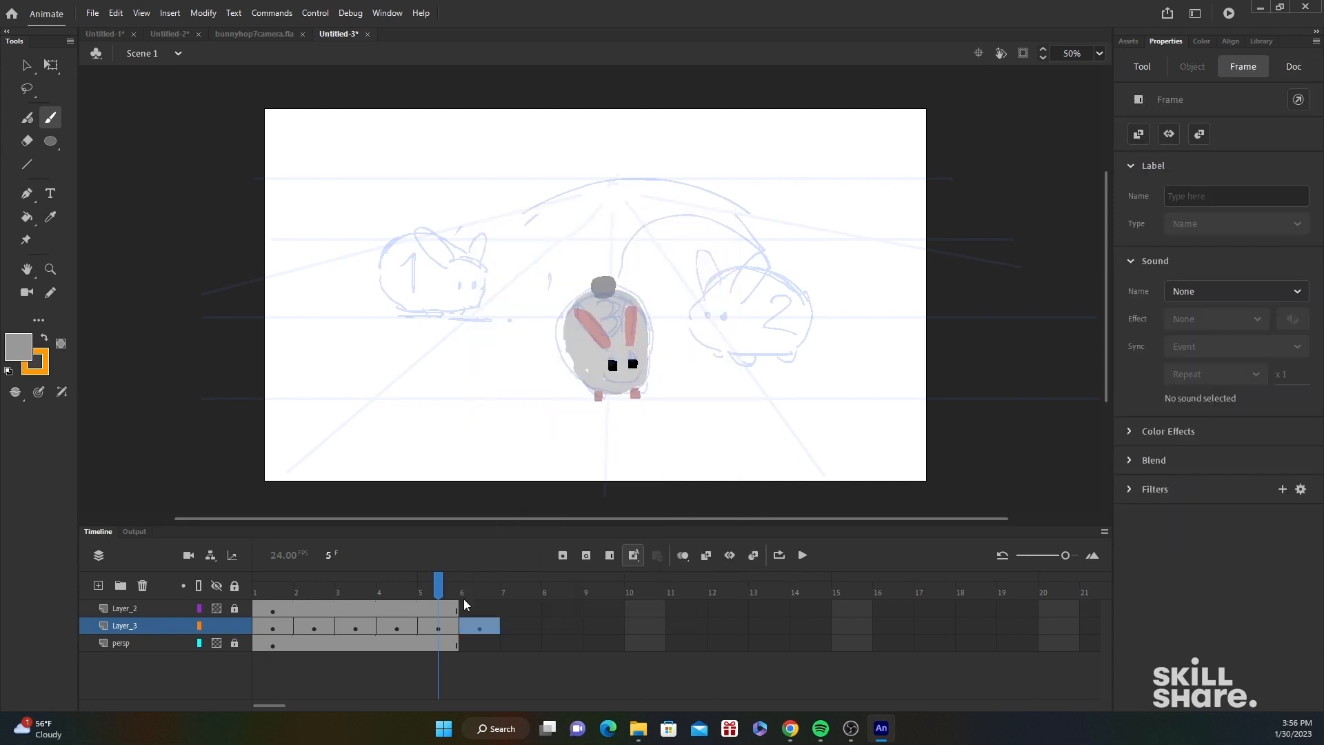
click(483, 587)
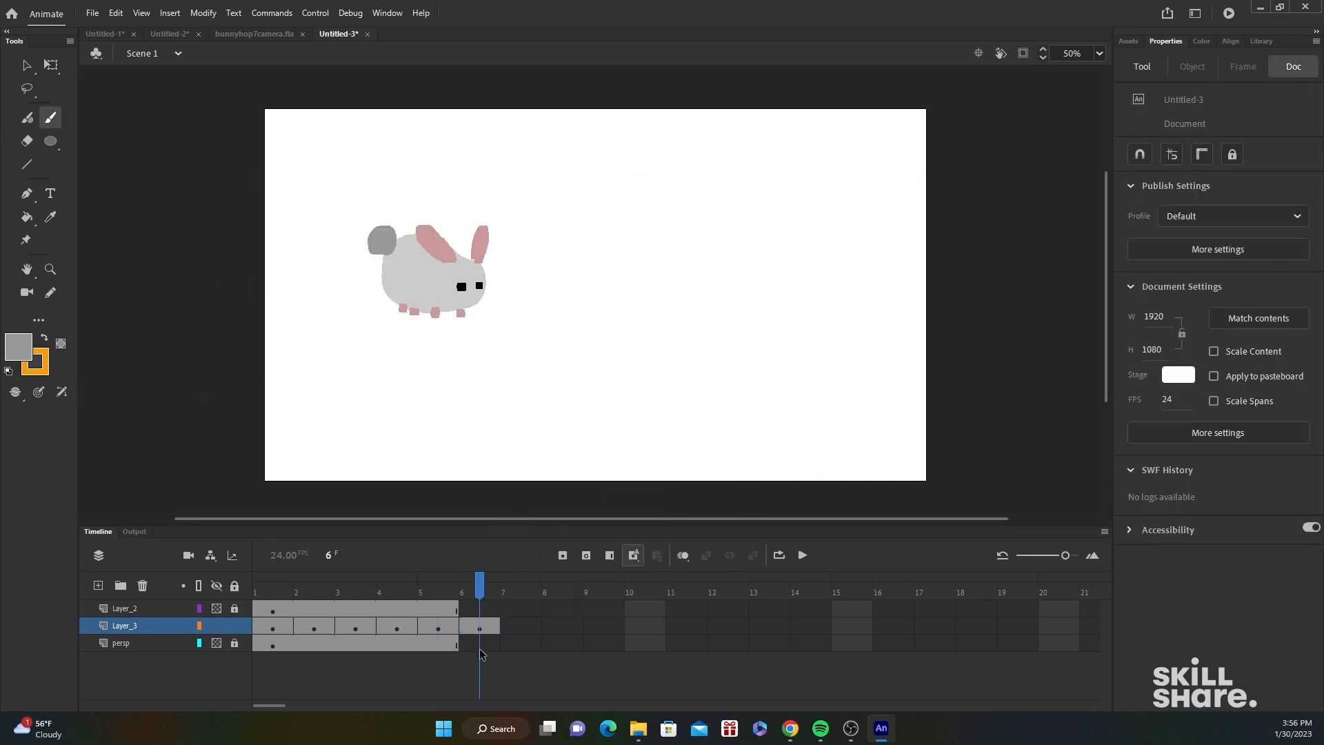
- Extend the Layer_2 sketch and the persp guide layer through frame 6
click(480, 610)
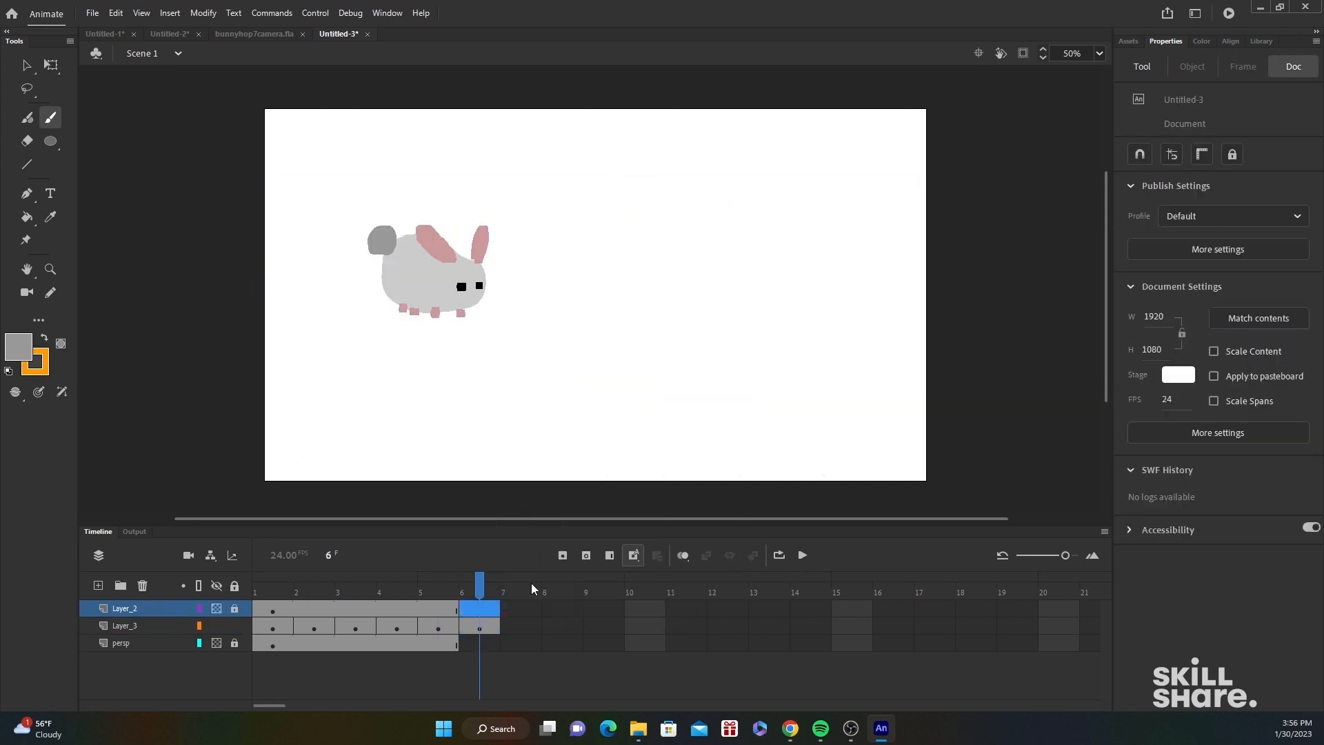
click(612, 558)
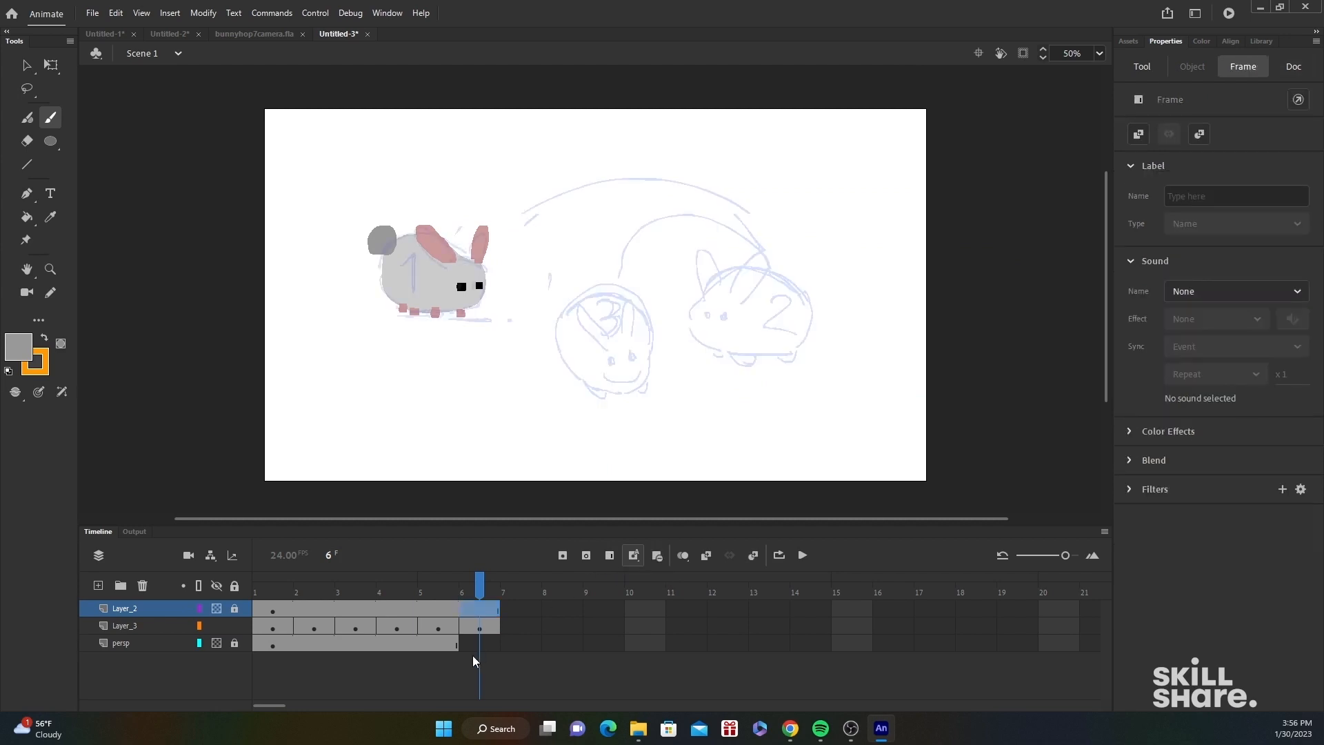
click(481, 643)
click(610, 557)
- Insert a frame after bunny 3 and make frame 6 of Layer_3 a blank keyframe before the copied bunny 1
drag(495, 592, 452, 633)
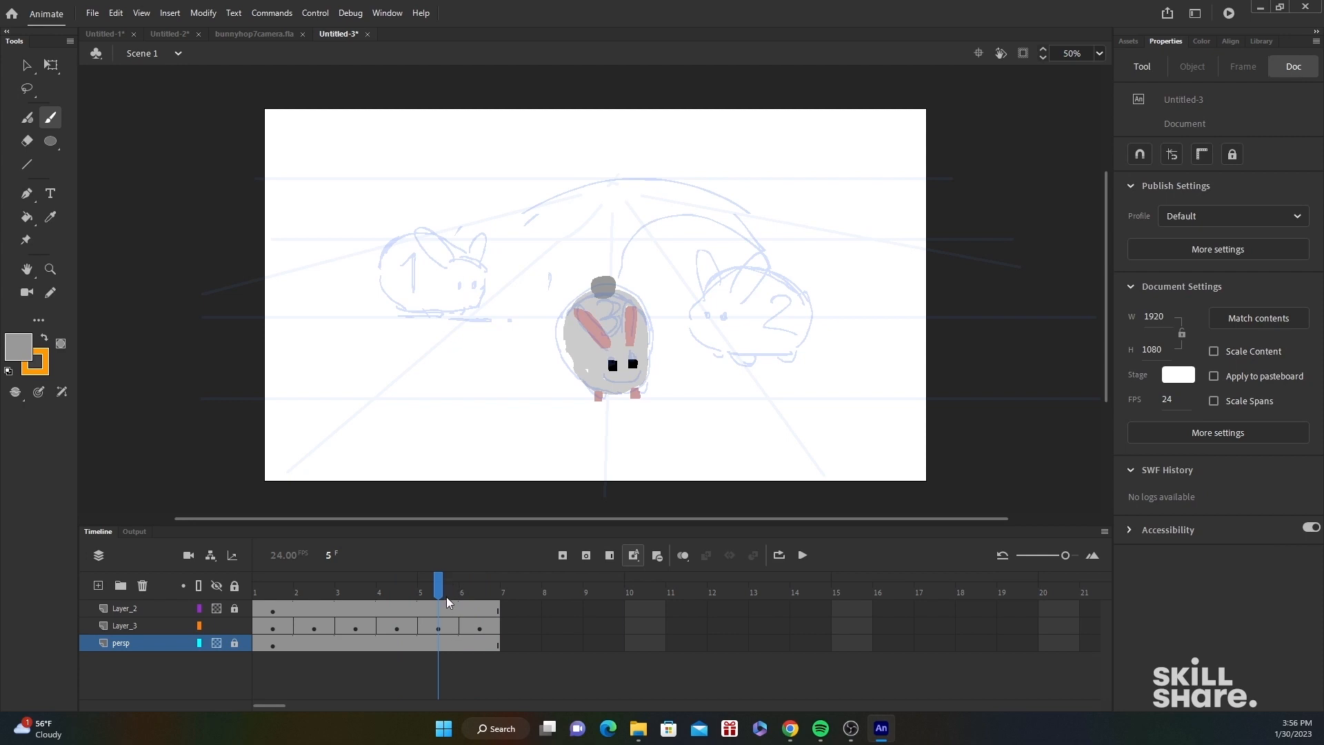
click(440, 626)
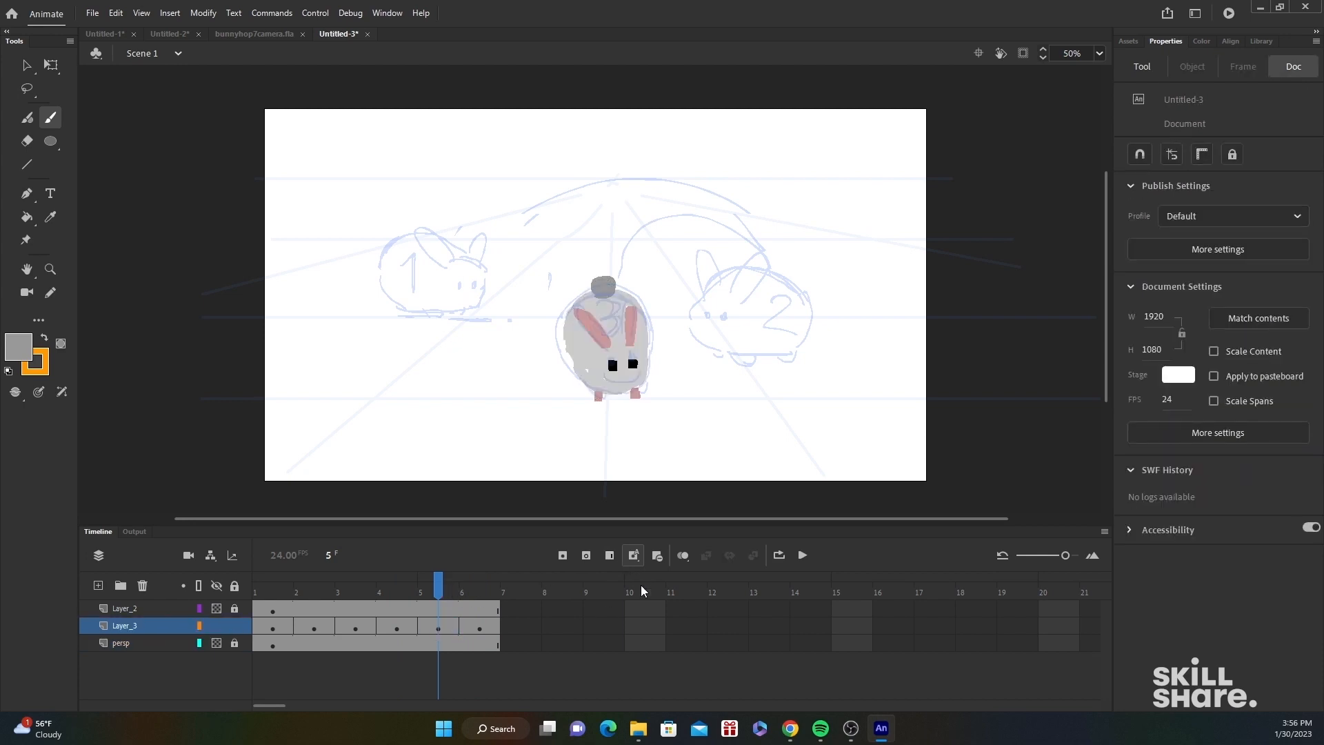
click(610, 559)
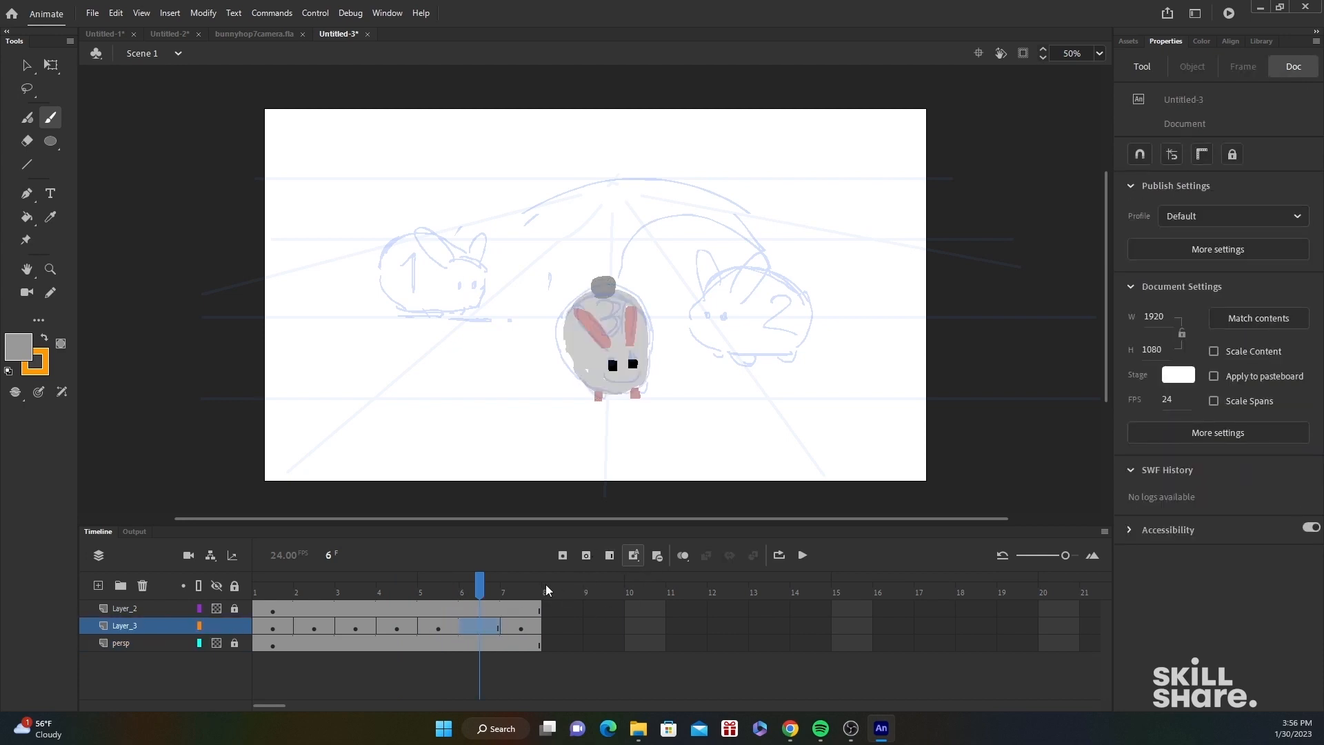
click(445, 625)
click(473, 623)
click(585, 556)
click(424, 594)
click(474, 593)
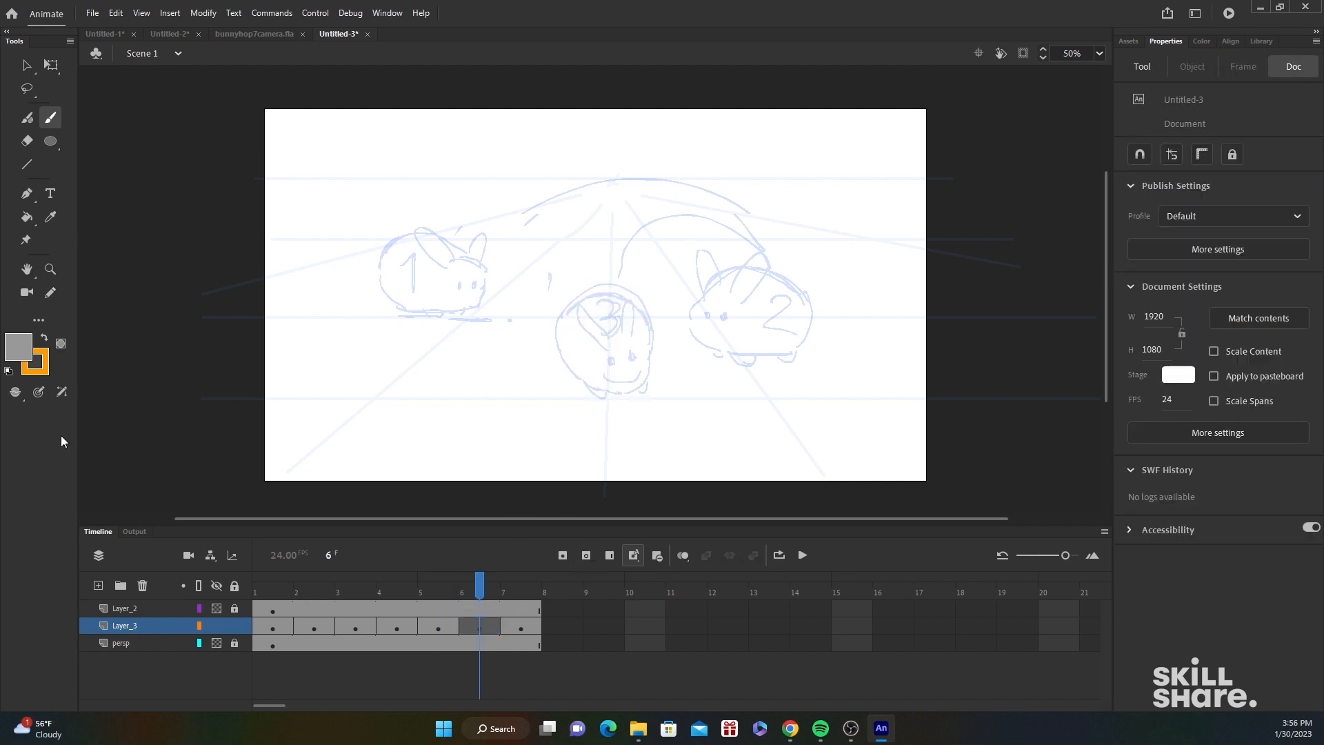
- Set the brush fill to light gray and paint a stretched body and head for the mid-air bunny on frame 6, between bunnies 3 and 1
click(18, 351)
click(92, 454)
drag(390, 593, 465, 620)
mouse_move(492, 199)
mouse_down()
mouse_move(561, 244)
mouse_move(553, 284)
mouse_move(566, 283)
mouse_up()
mouse_move(506, 269)
mouse_down()
mouse_move(496, 241)
mouse_move(526, 284)
mouse_up()
mouse_move(515, 214)
mouse_down()
mouse_move(566, 241)
mouse_move(545, 273)
mouse_move(538, 231)
mouse_move(528, 252)
mouse_up()
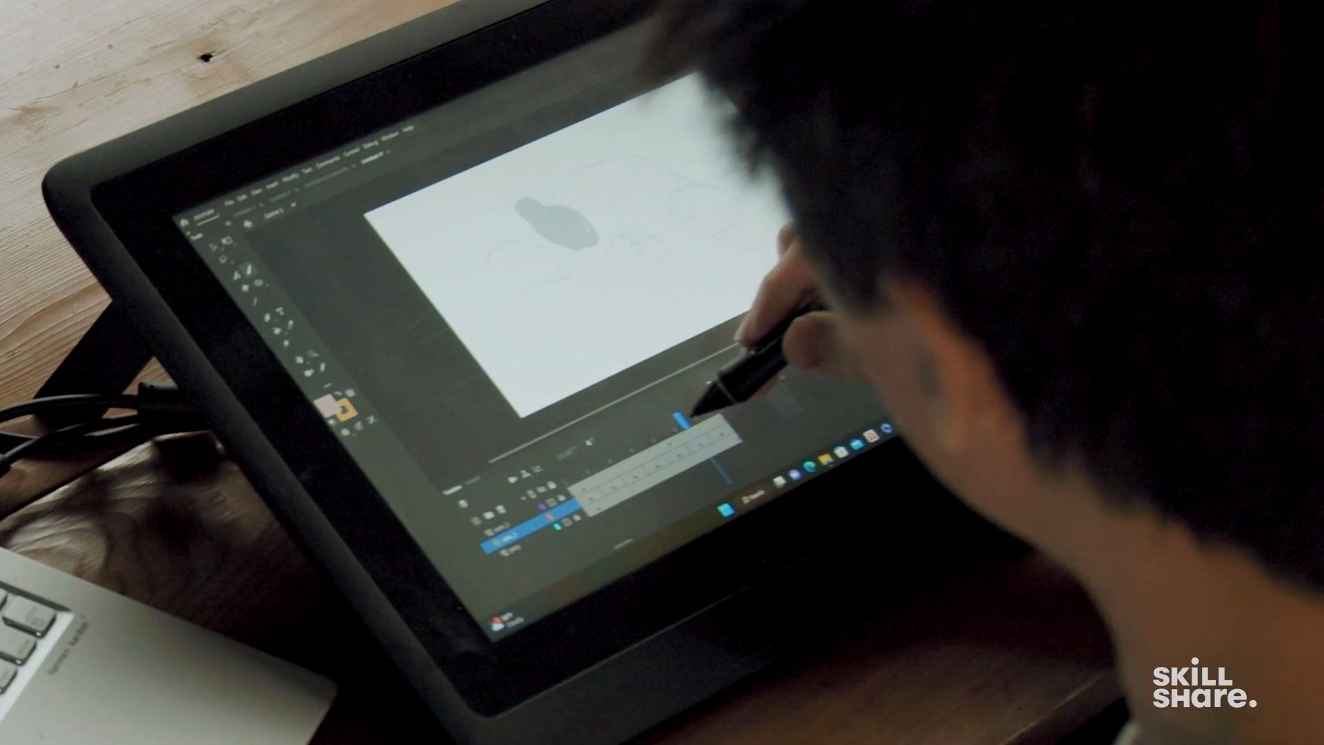
- Paint four pink paws and two black eyes on the mid-air bunny in frame 6, and set the fill to darker gray for the tail
click(547, 224)
click(556, 210)
click(584, 244)
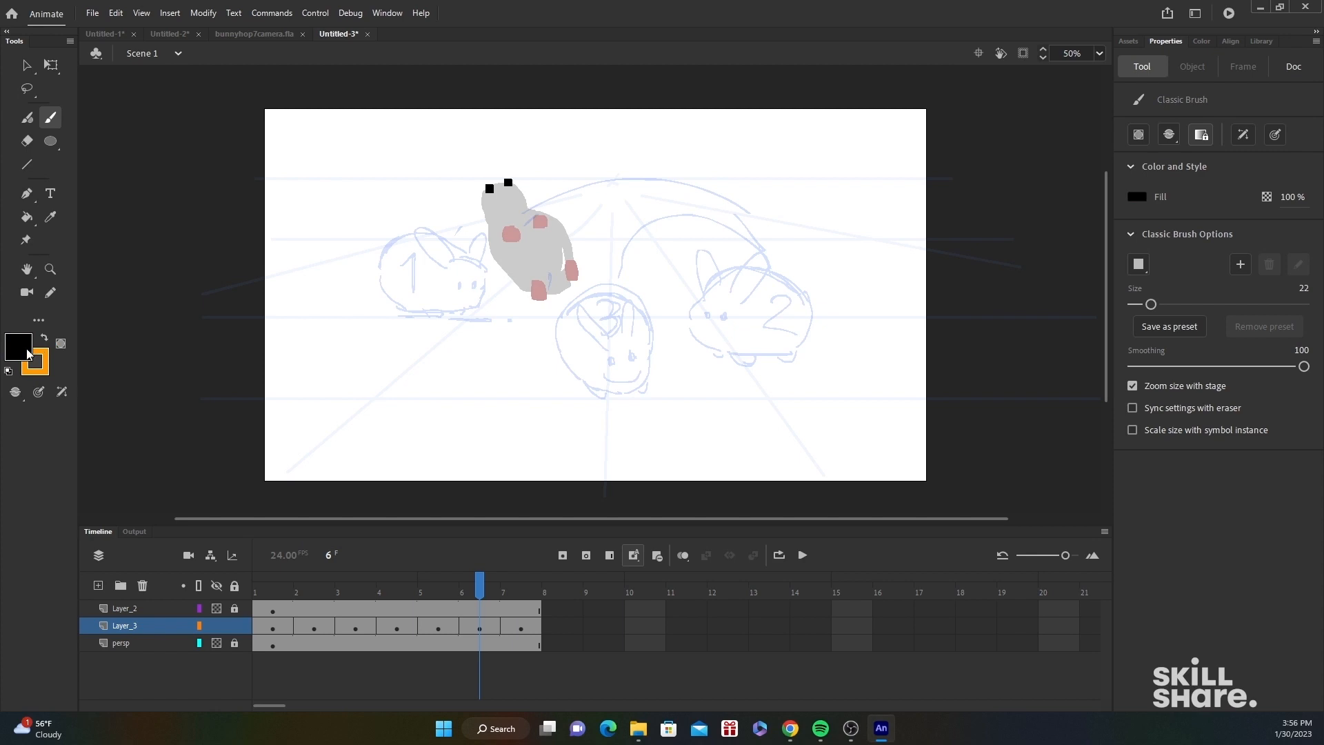
click(26, 352)
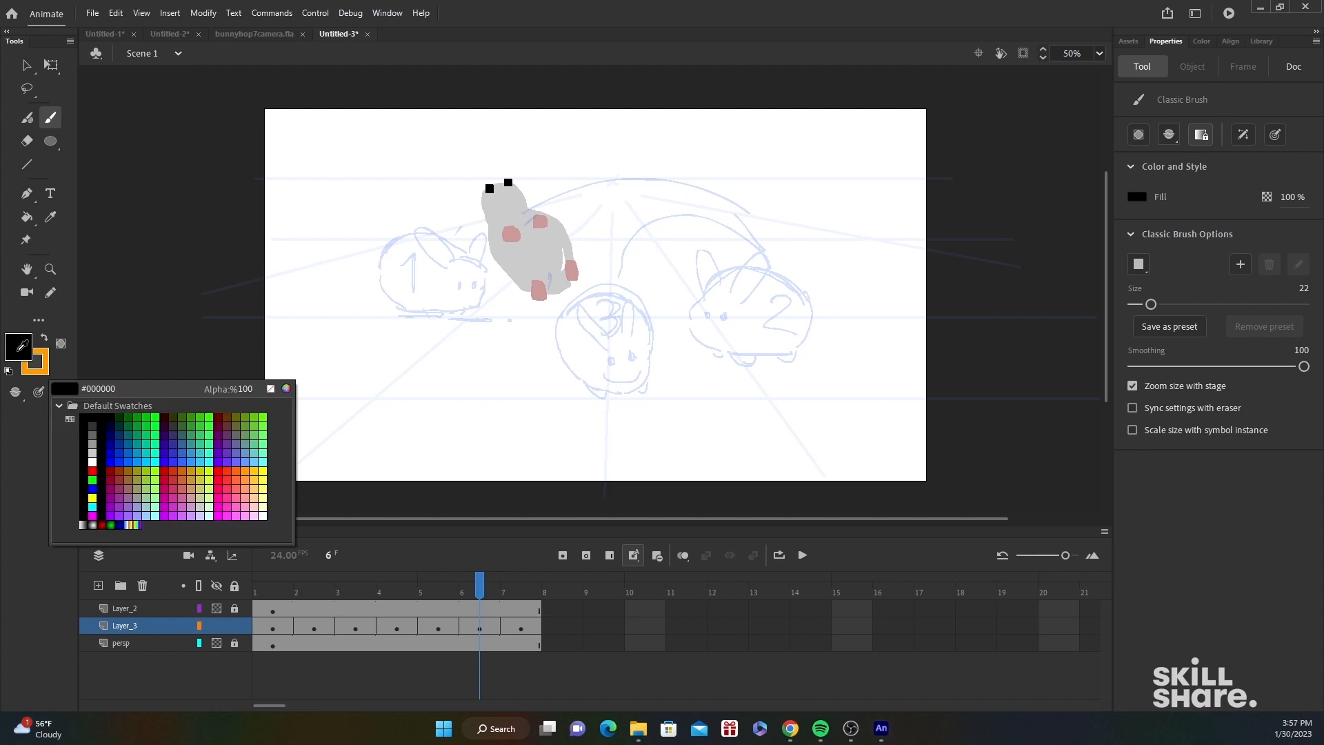
click(96, 446)
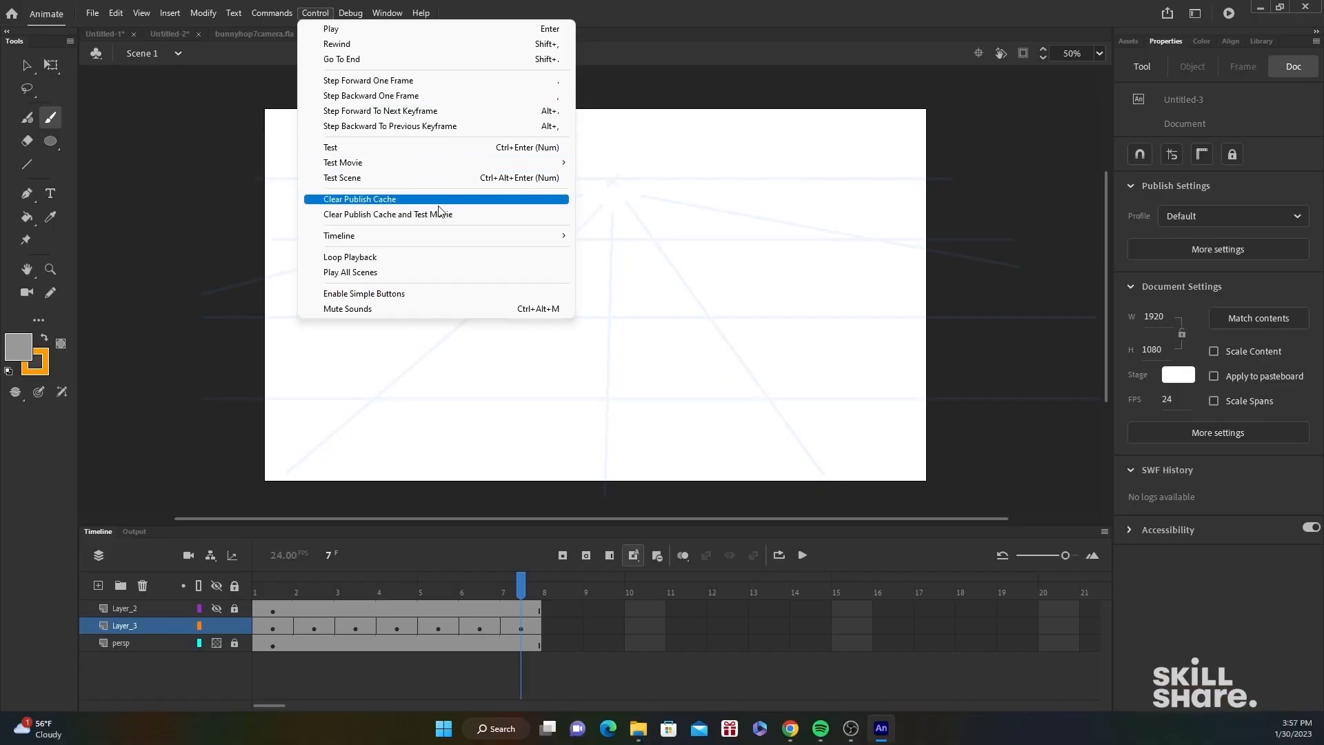
- Turn on loop playback, preview the hopping animation, and return to frame 1
click(442, 259)
click(804, 556)
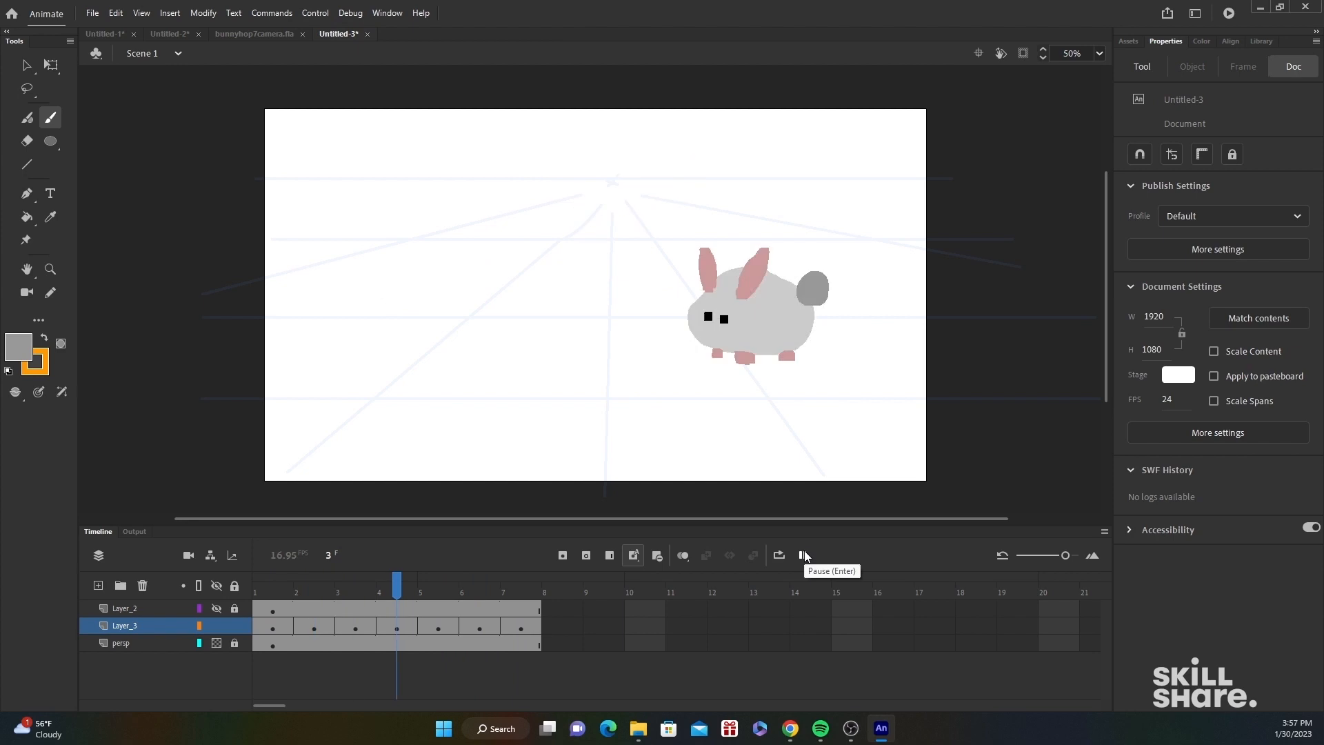
drag(513, 588, 269, 600)
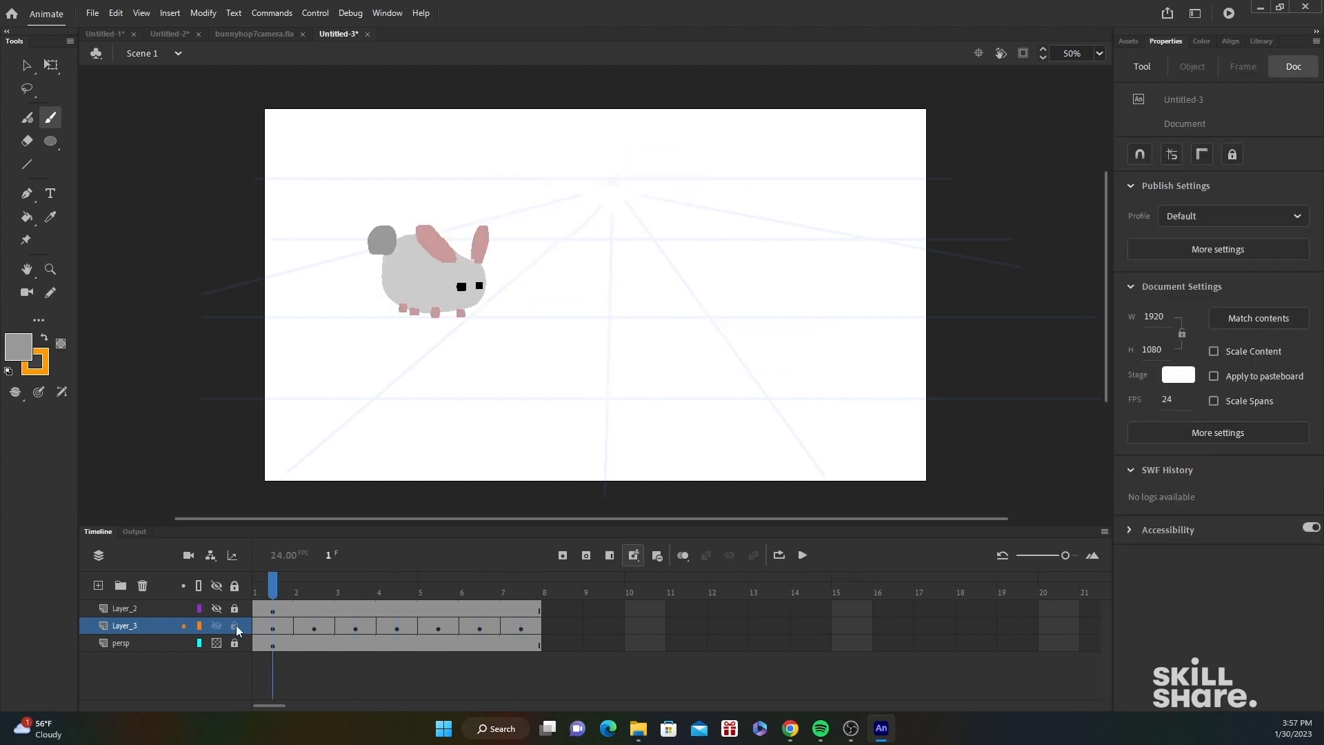
- Insert frames on Layer_3 to hold bunny 1 over frames 1 to 5 and the first mid-air pose over frames 6 to 9
click(282, 626)
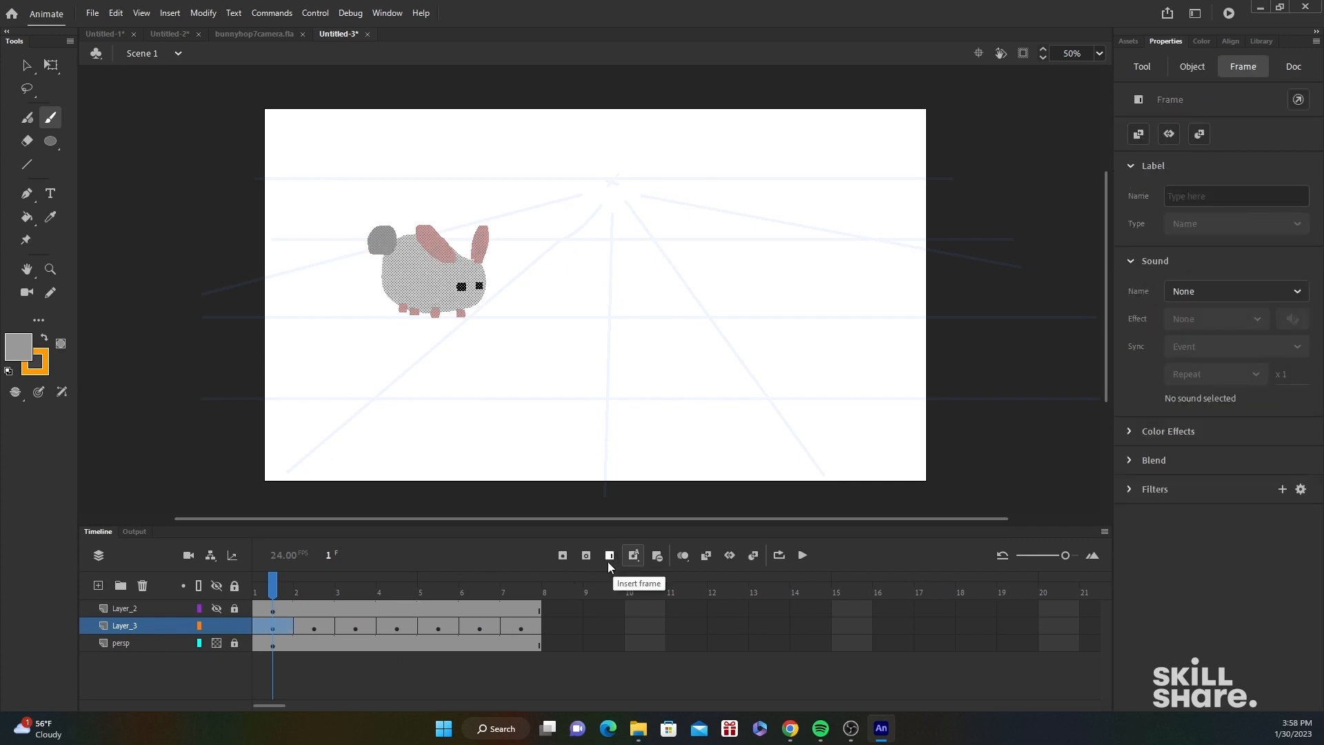
click(282, 580)
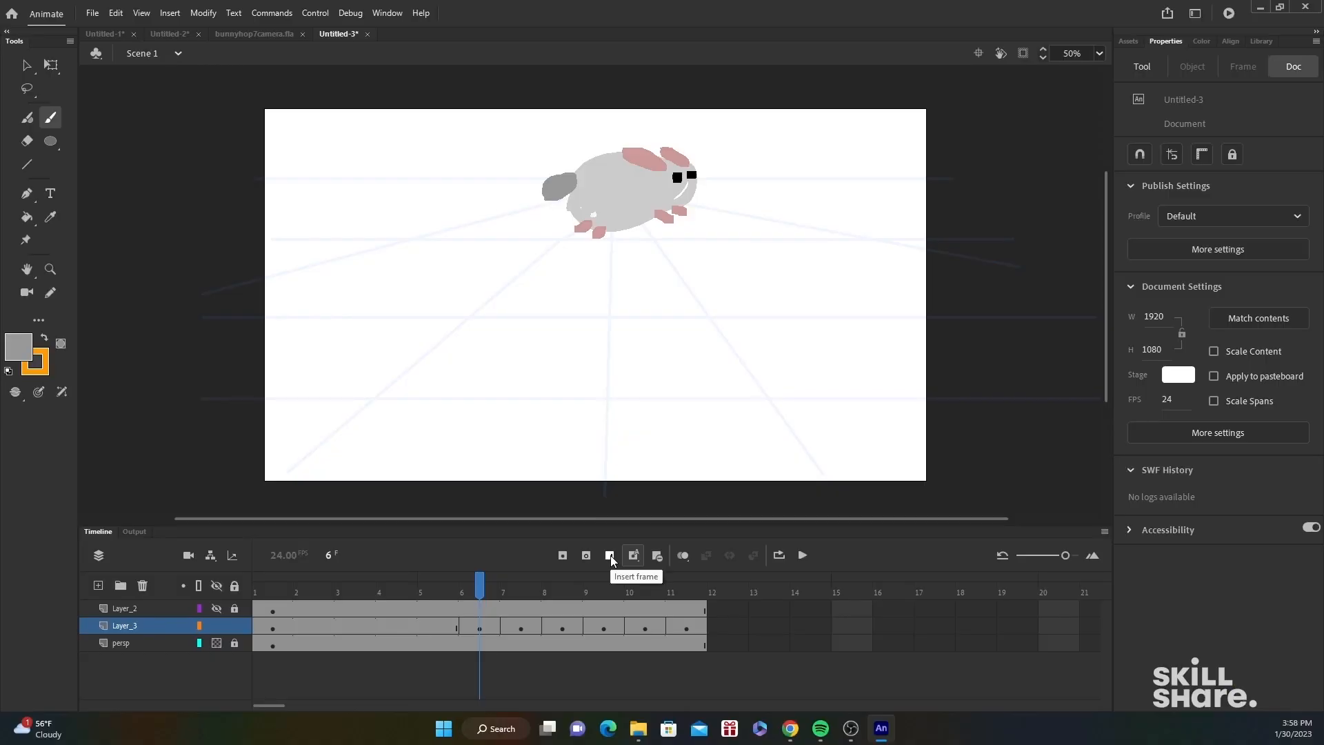
click(613, 555)
click(613, 556)
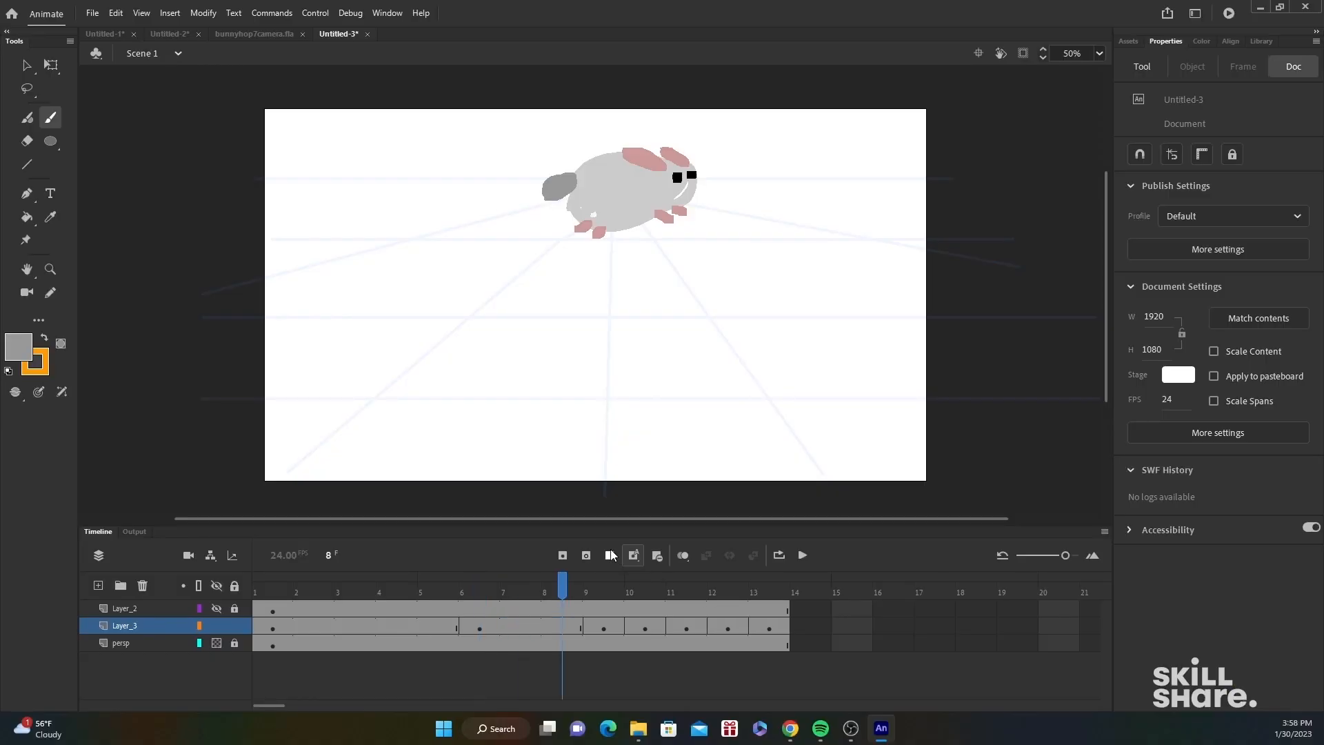
click(612, 555)
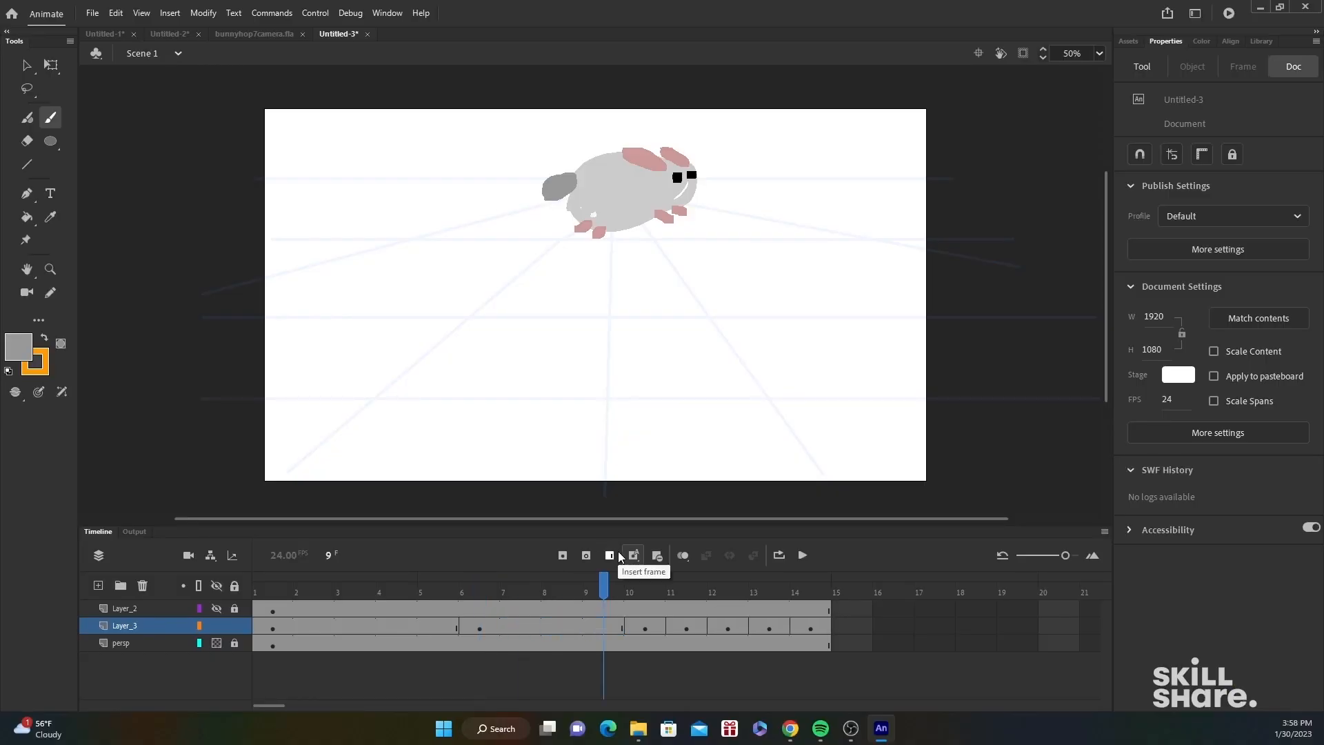
key(.)
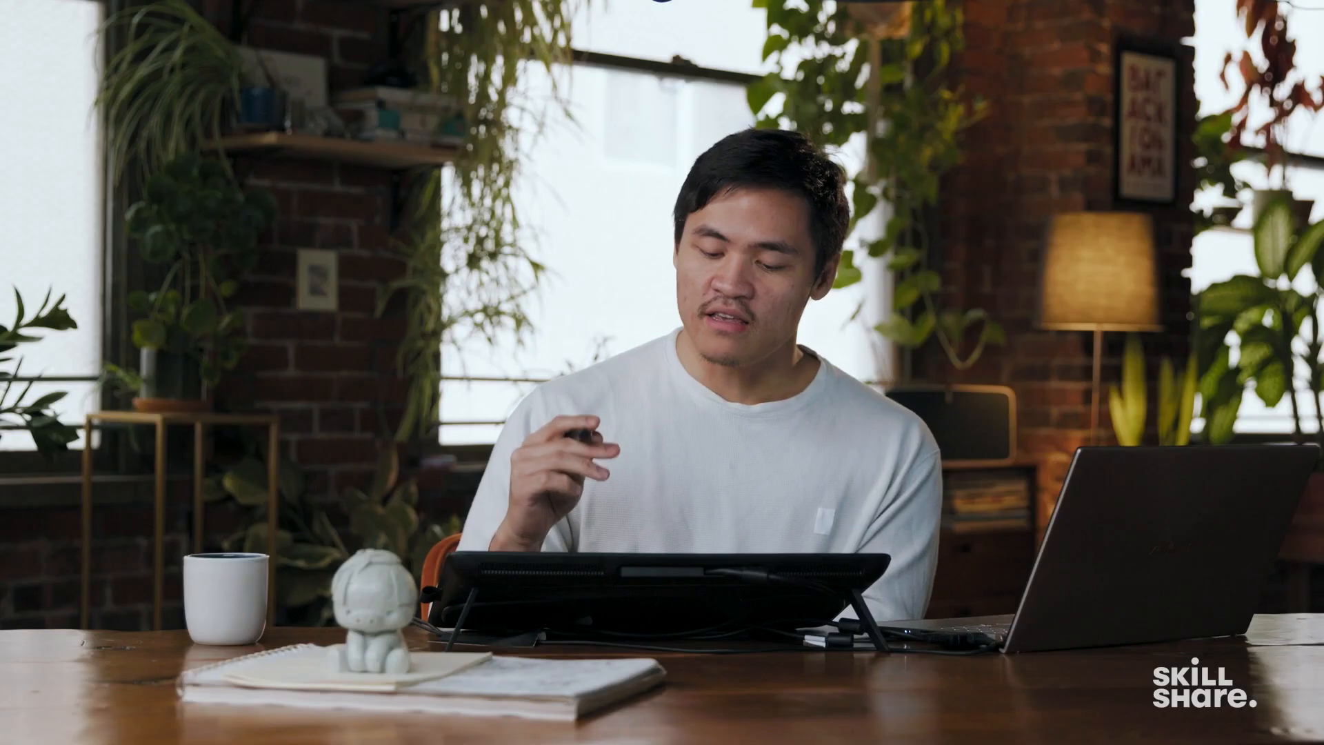